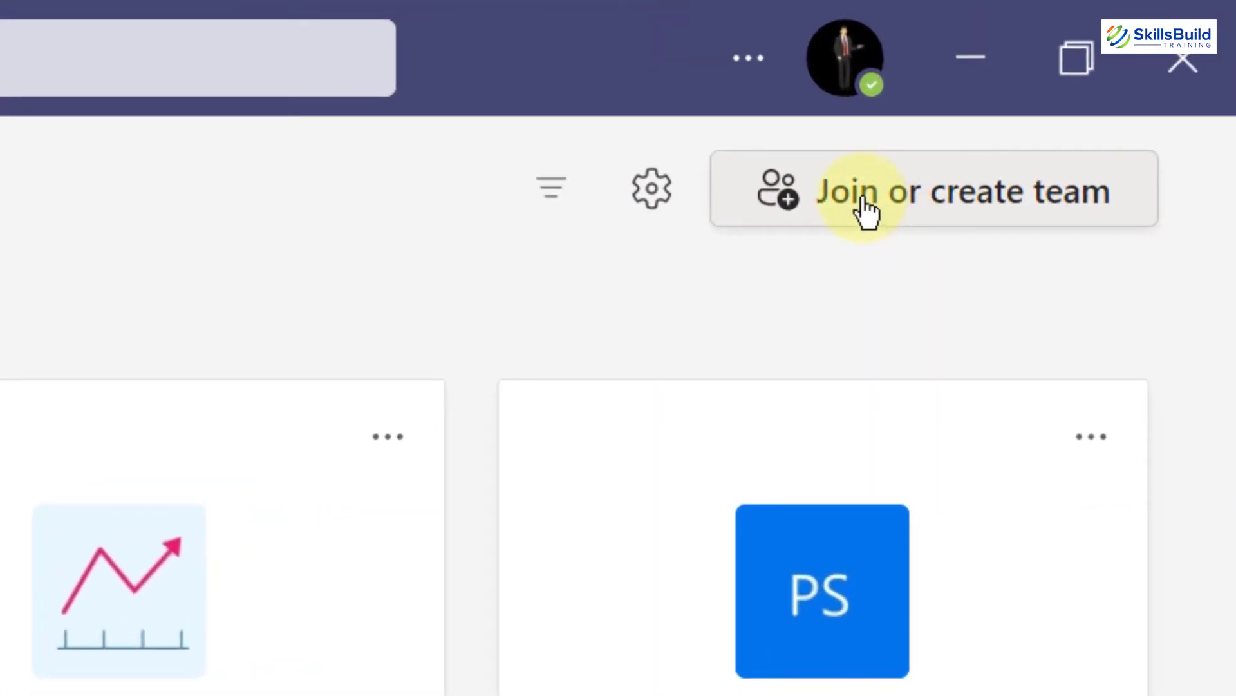
Step: Create a new team named SkillsBuild Training Youtube Channel with privacy set to Public
{"action": "left_click", "coordinate": [867, 212]}
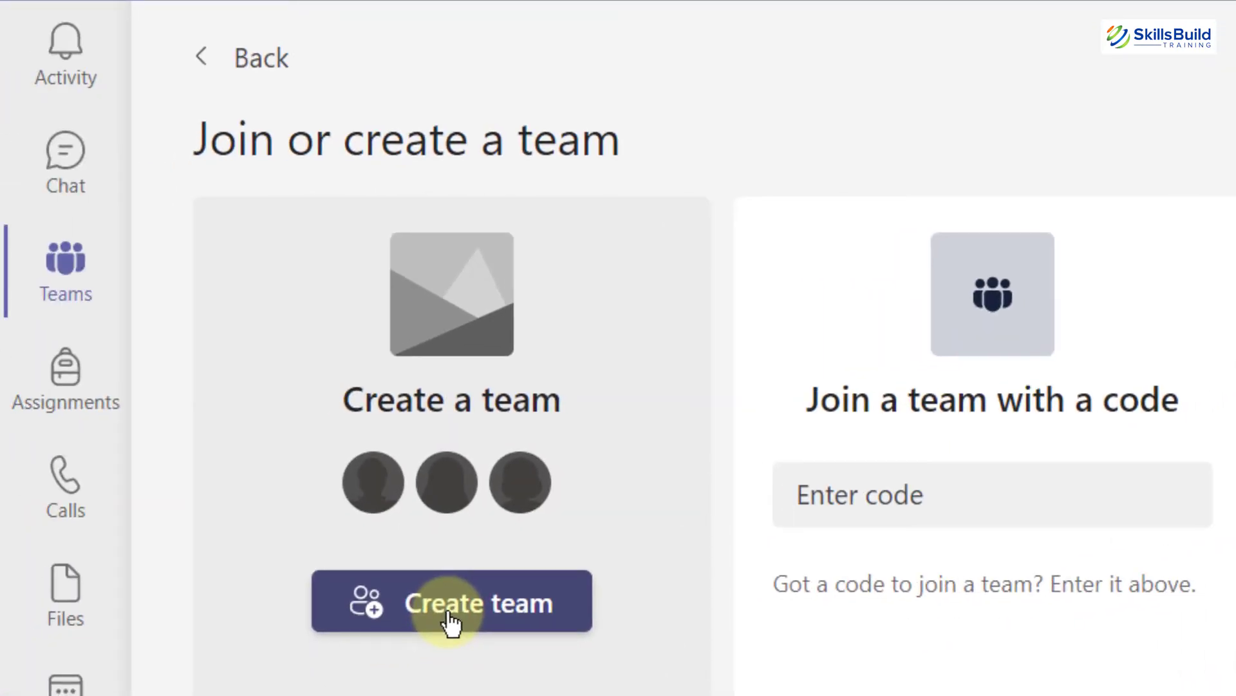
{"action": "left_click", "coordinate": [450, 622]}
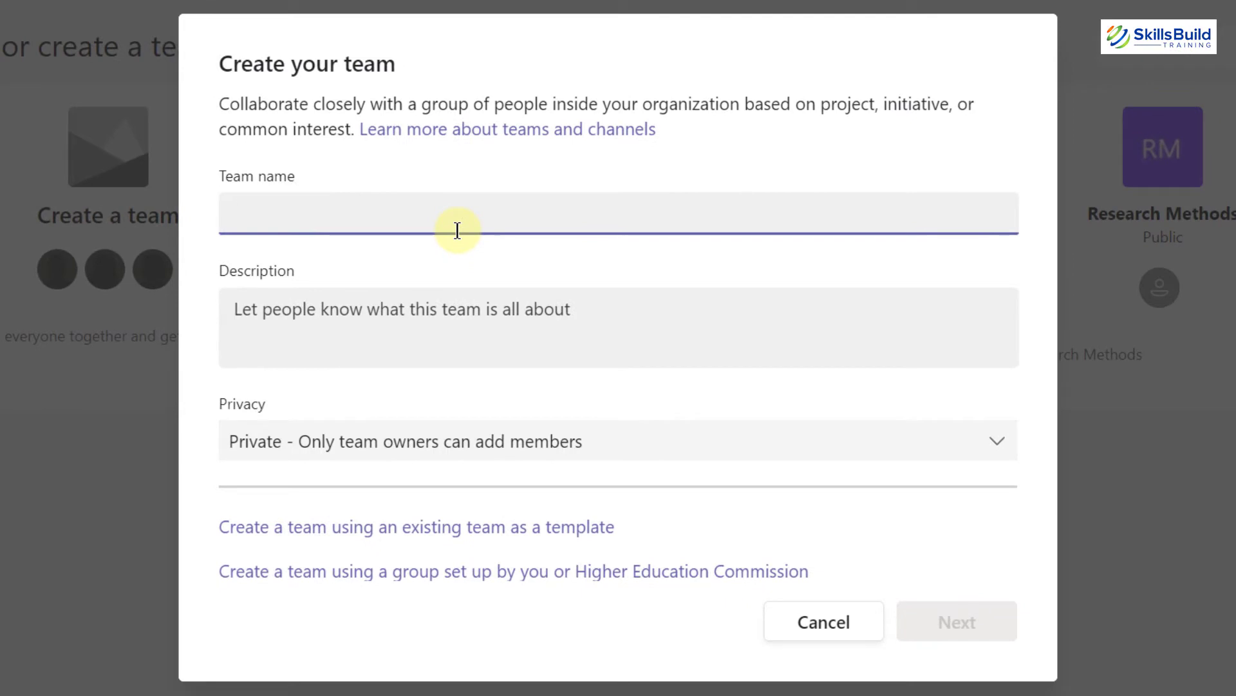
{"action": "type", "text": "SkillsBuild Tr"}
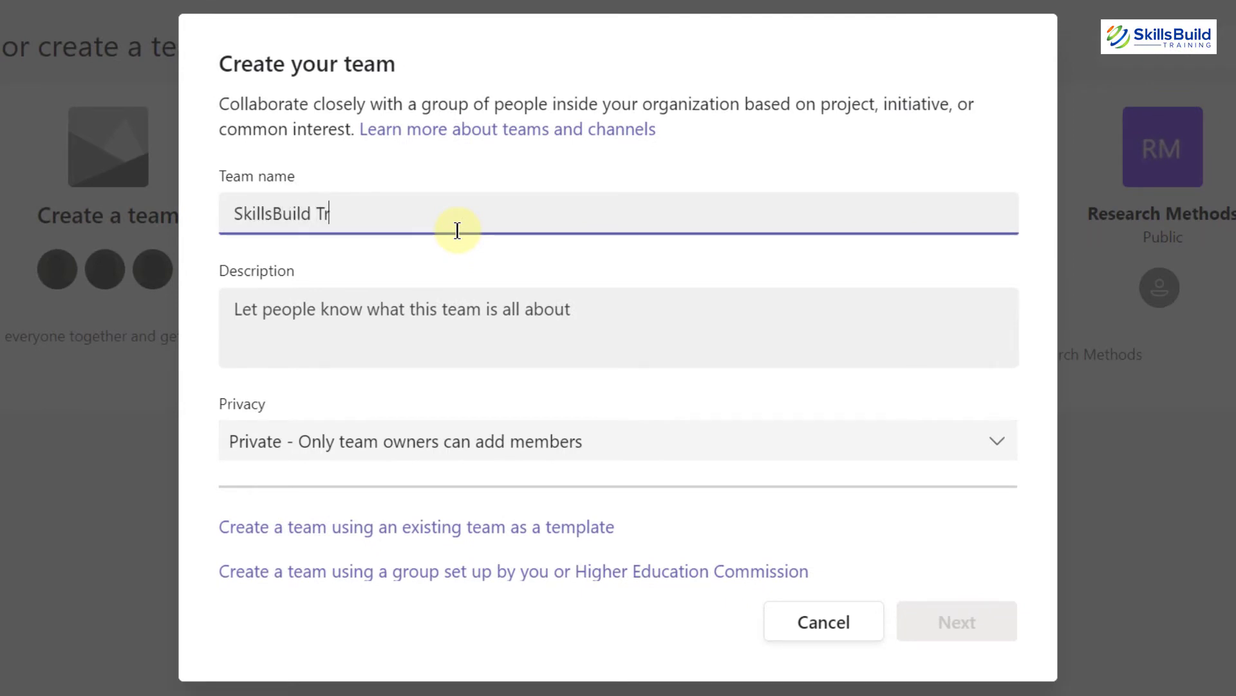
{"action": "type", "text": "aining Yo"}
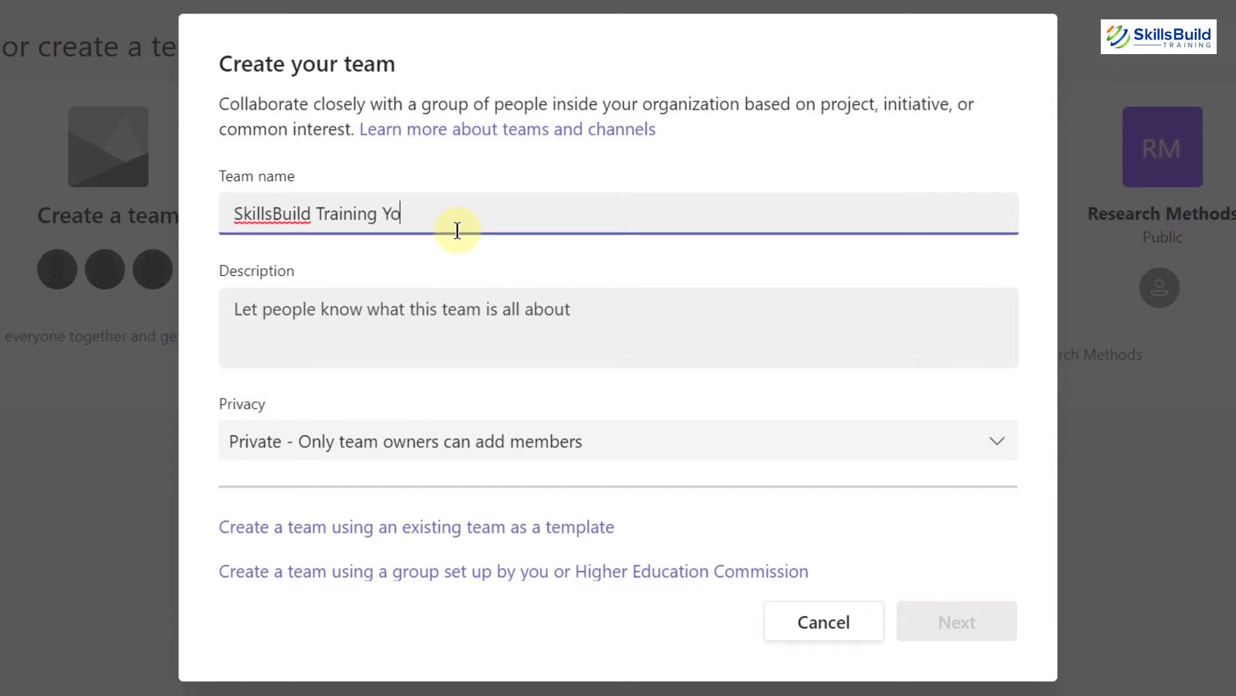
{"action": "type", "text": "utube Channel"}
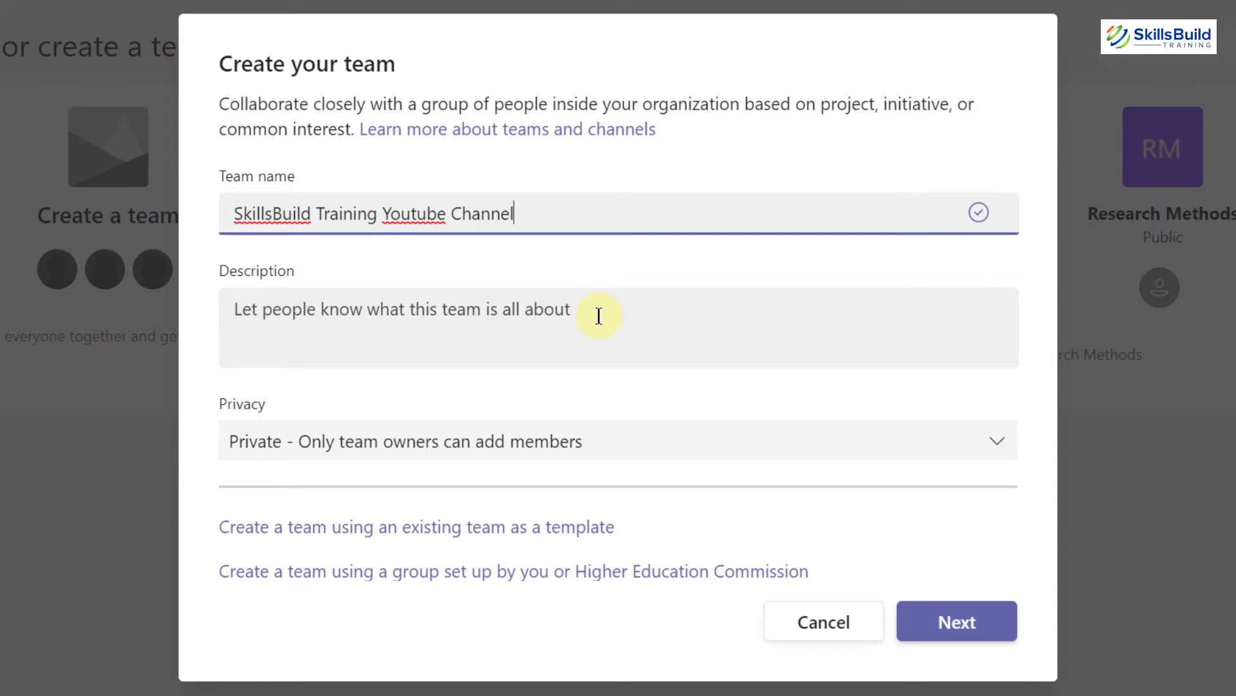
{"action": "left_click", "coordinate": [997, 443]}
{"action": "left_click", "coordinate": [345, 558]}
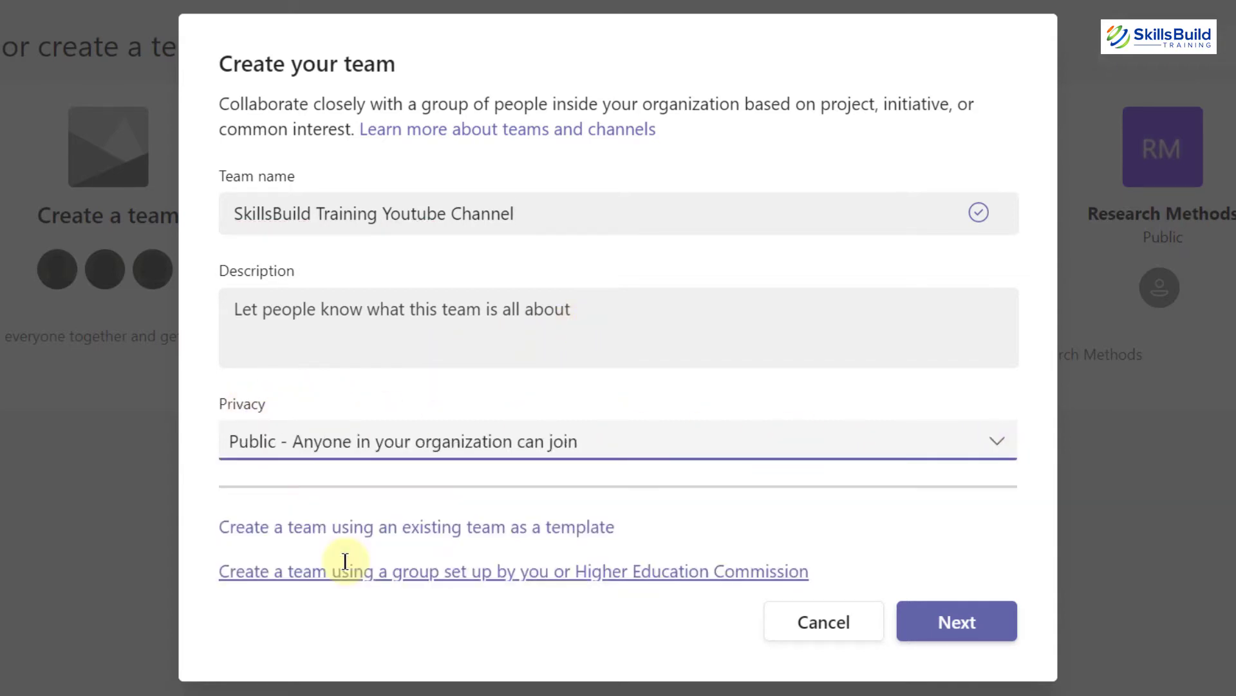
{"action": "left_click", "coordinate": [953, 621]}
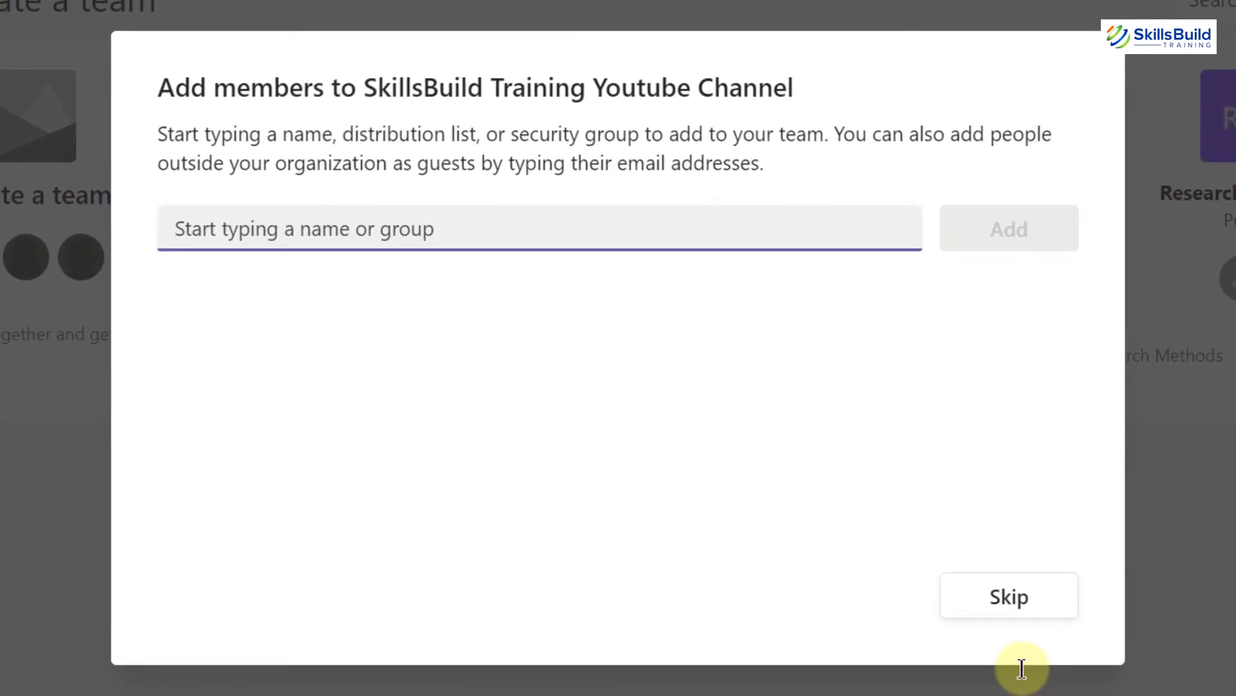
Step: Find three people from the organization by name, add them to the new team as members, and finish adding members
{"action": "type", "text": "zuba"}
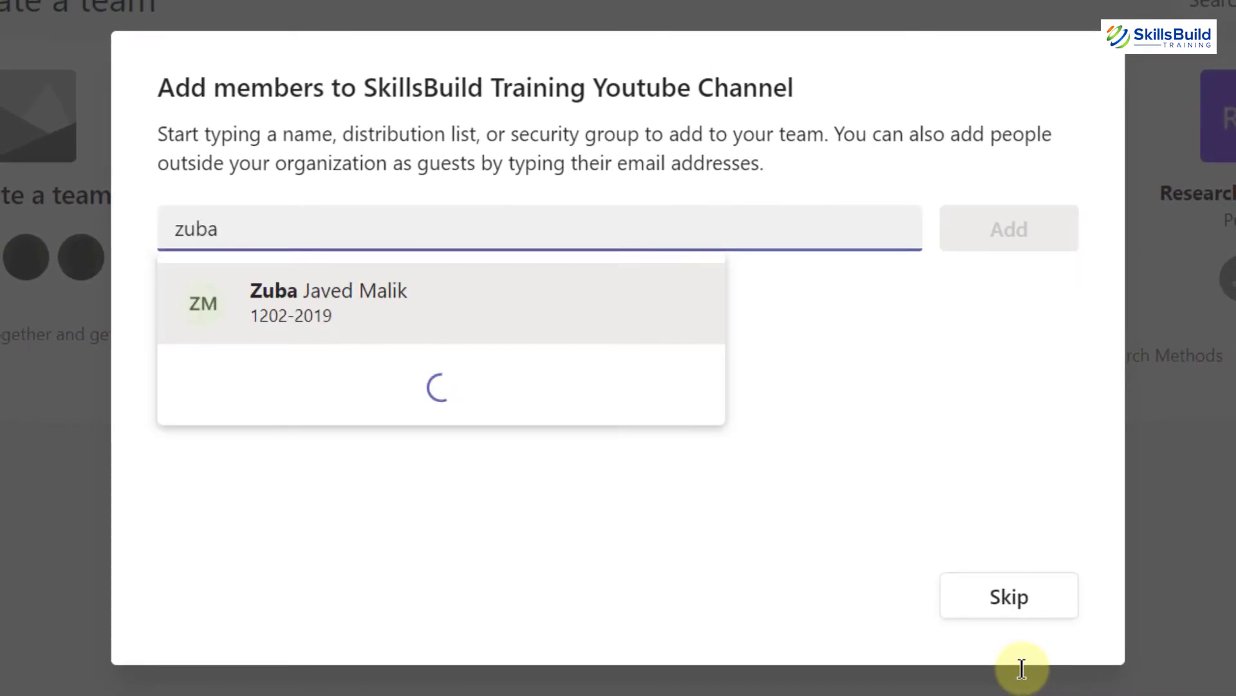
{"action": "left_click", "coordinate": [386, 303]}
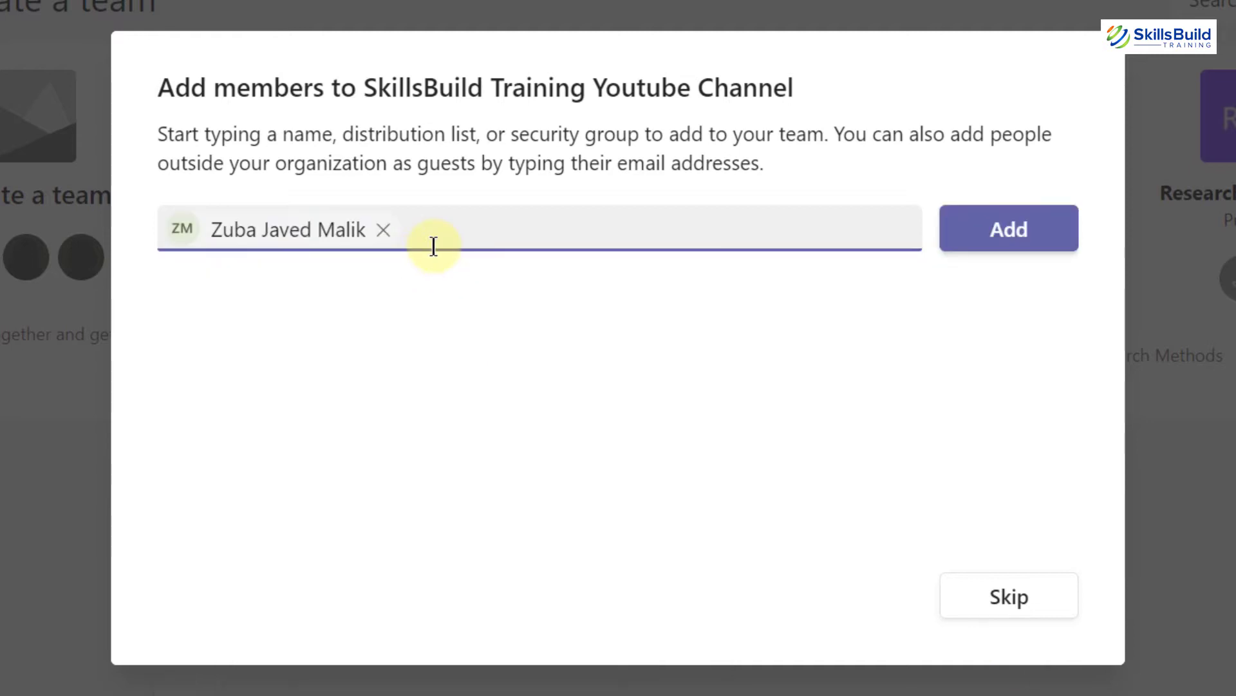
{"action": "type", "text": "ali"}
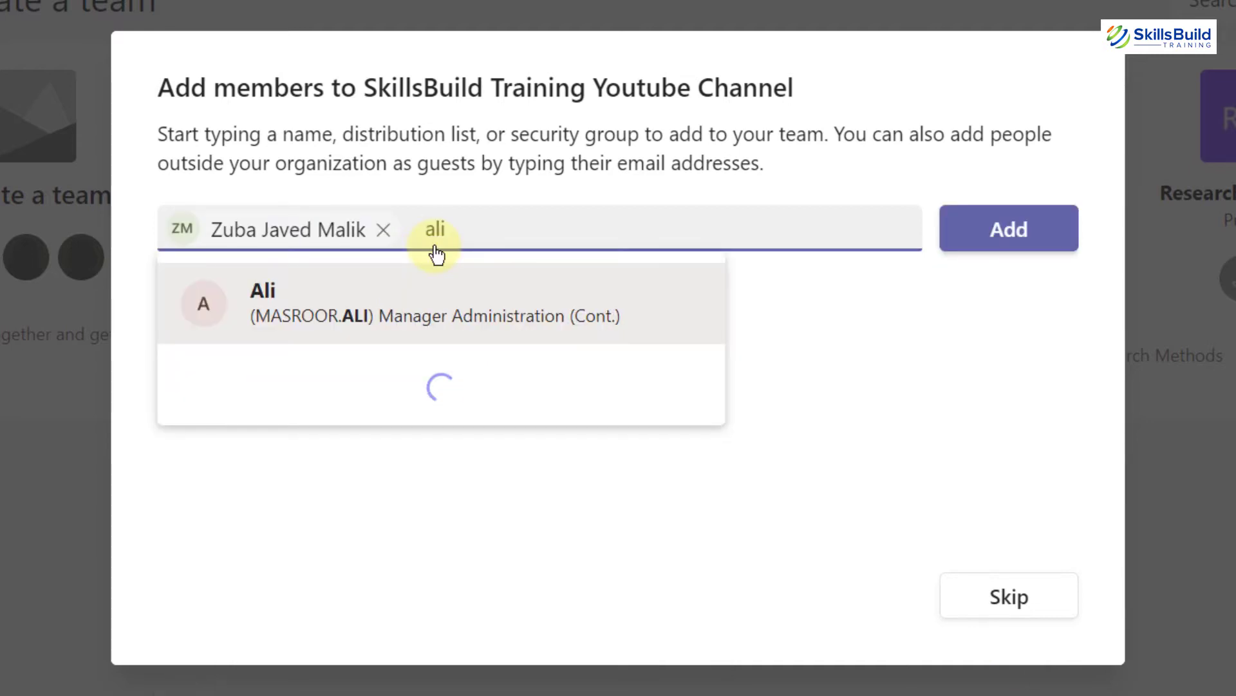
{"action": "left_click", "coordinate": [449, 296]}
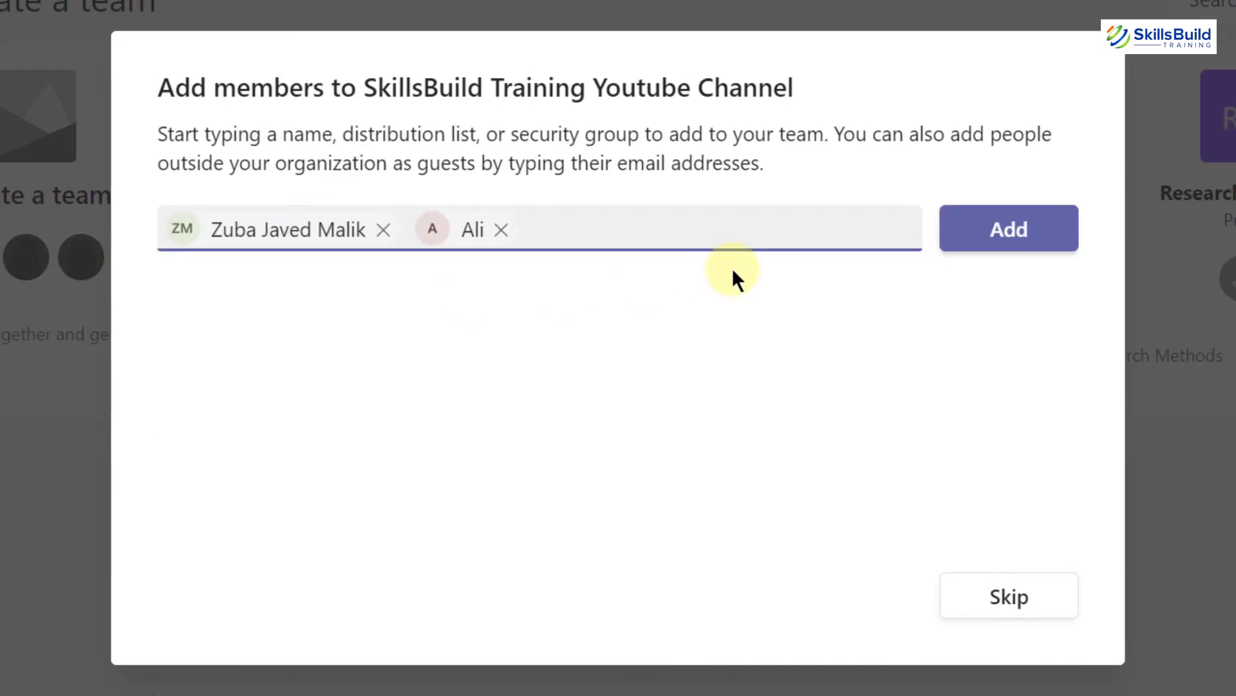
{"action": "type", "text": "omair"}
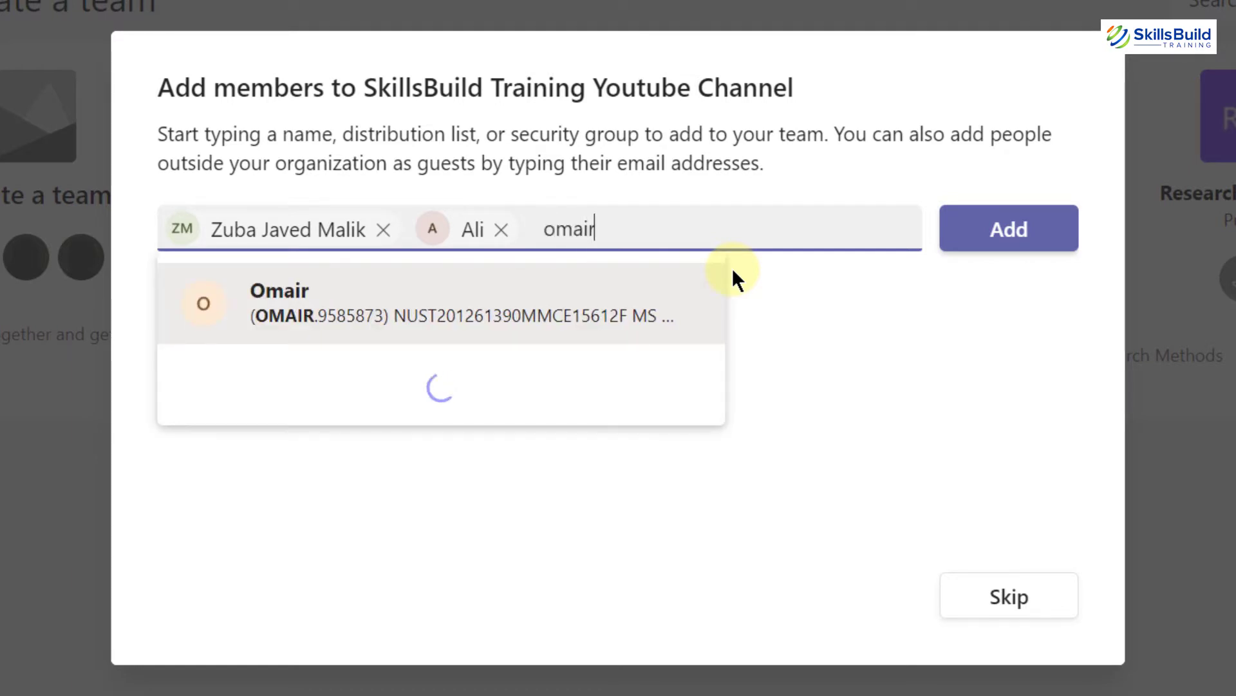
{"action": "left_click", "coordinate": [695, 282]}
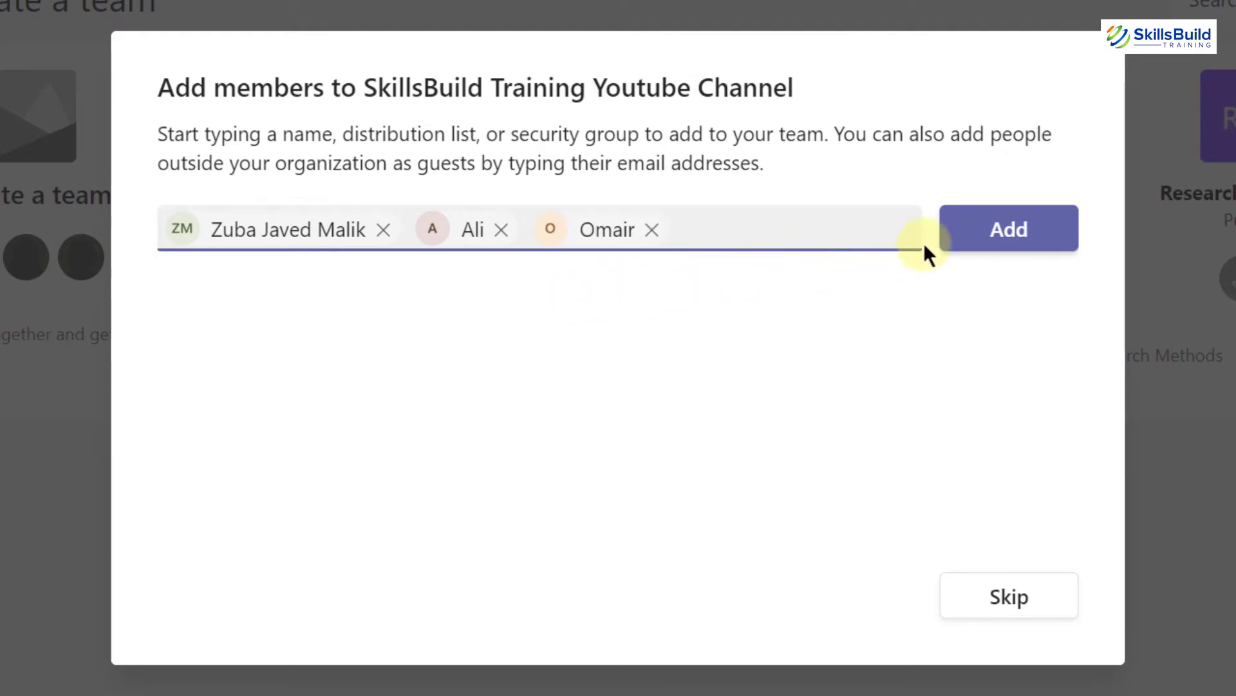
{"action": "left_click", "coordinate": [1005, 242]}
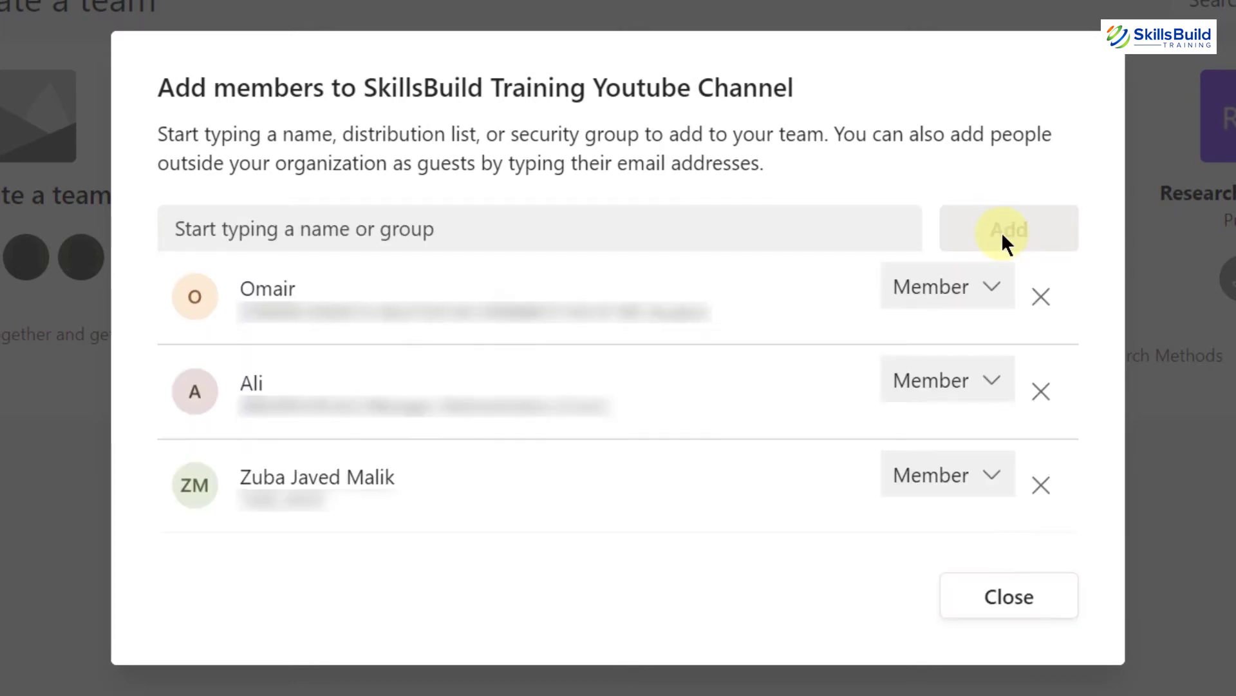
{"action": "left_click", "coordinate": [1008, 604]}
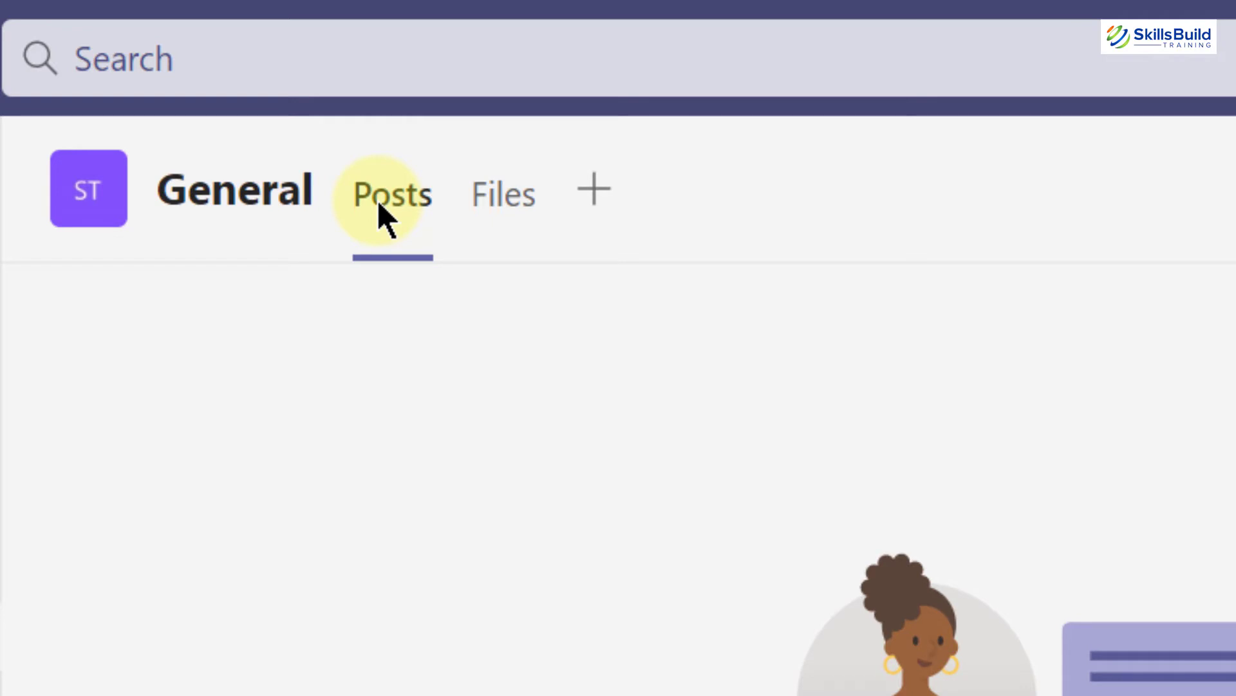
Step: Add a Tasks by Planner and To Do tab to the General channel, creating a new plan named Tokens
{"action": "left_click", "coordinate": [520, 219]}
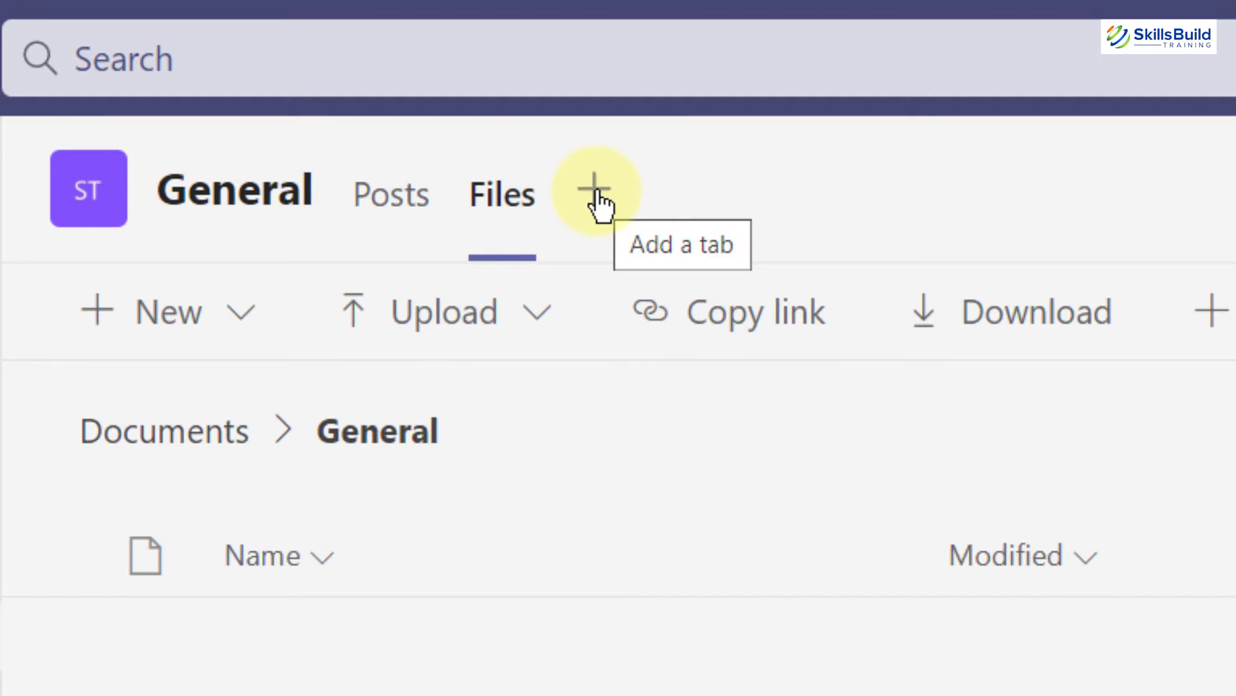
{"action": "left_click", "coordinate": [598, 201]}
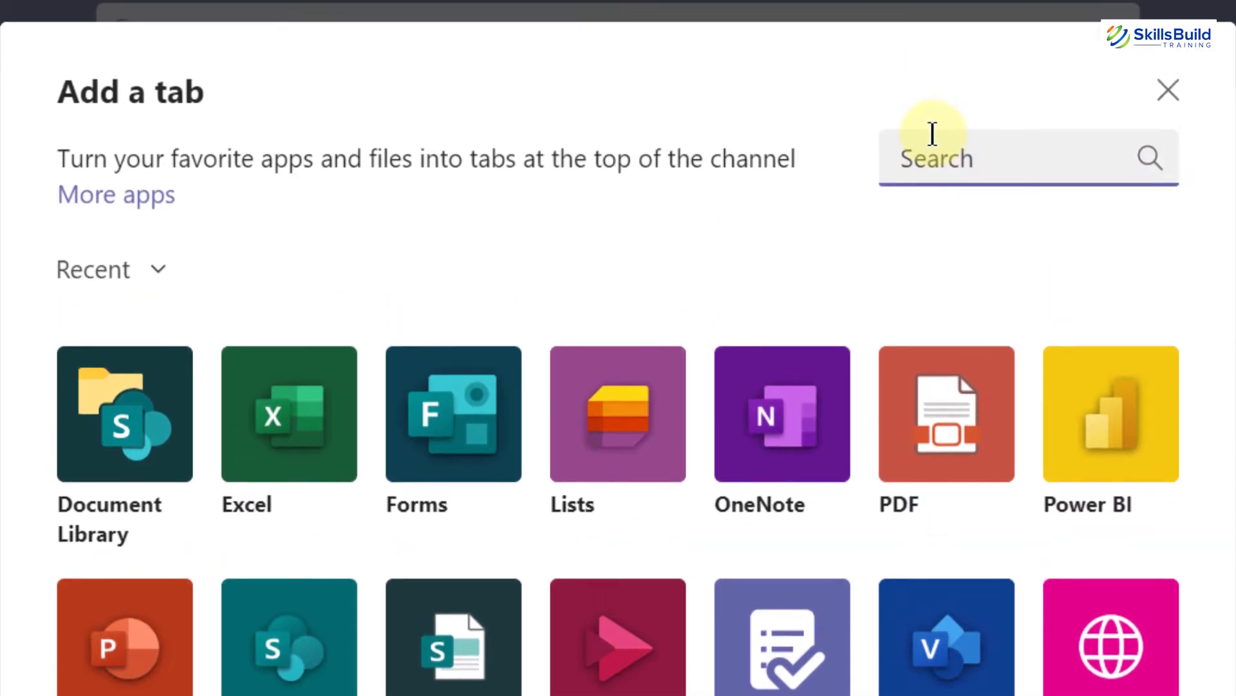
{"action": "type", "text": "planner"}
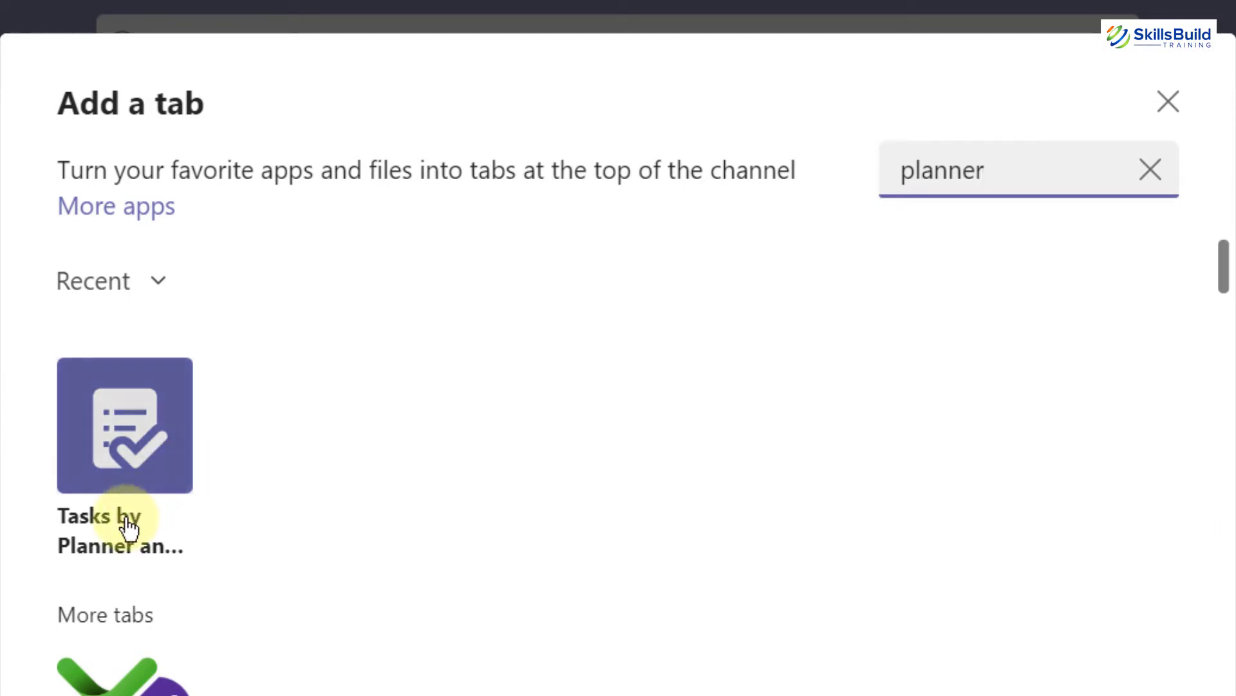
{"action": "left_click", "coordinate": [129, 449]}
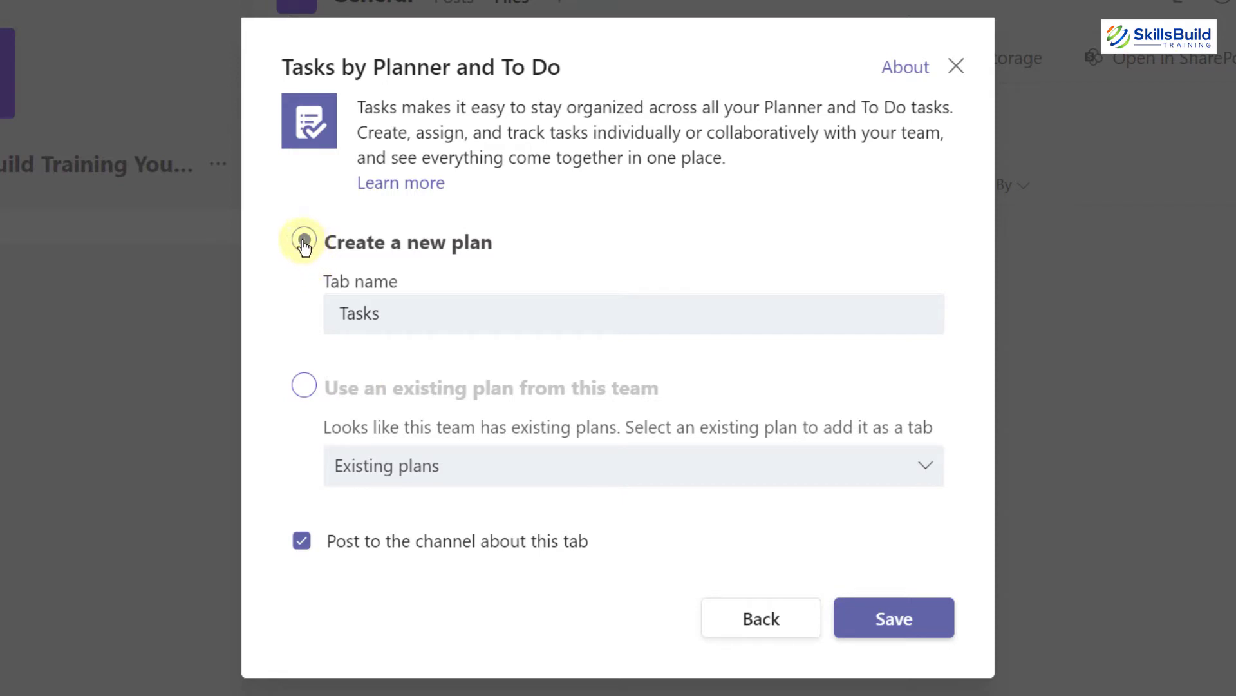
{"action": "left_click", "coordinate": [361, 315]}
{"action": "double_click", "coordinate": [360, 314]}
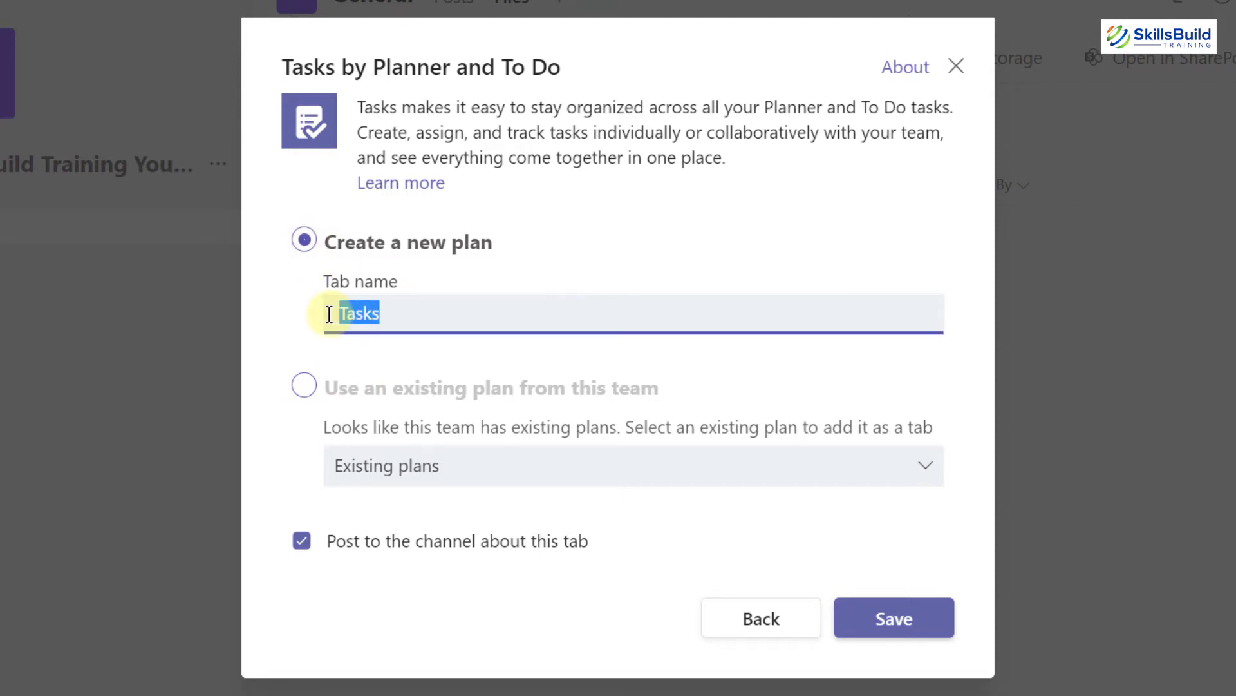
{"action": "type", "text": "Tokens"}
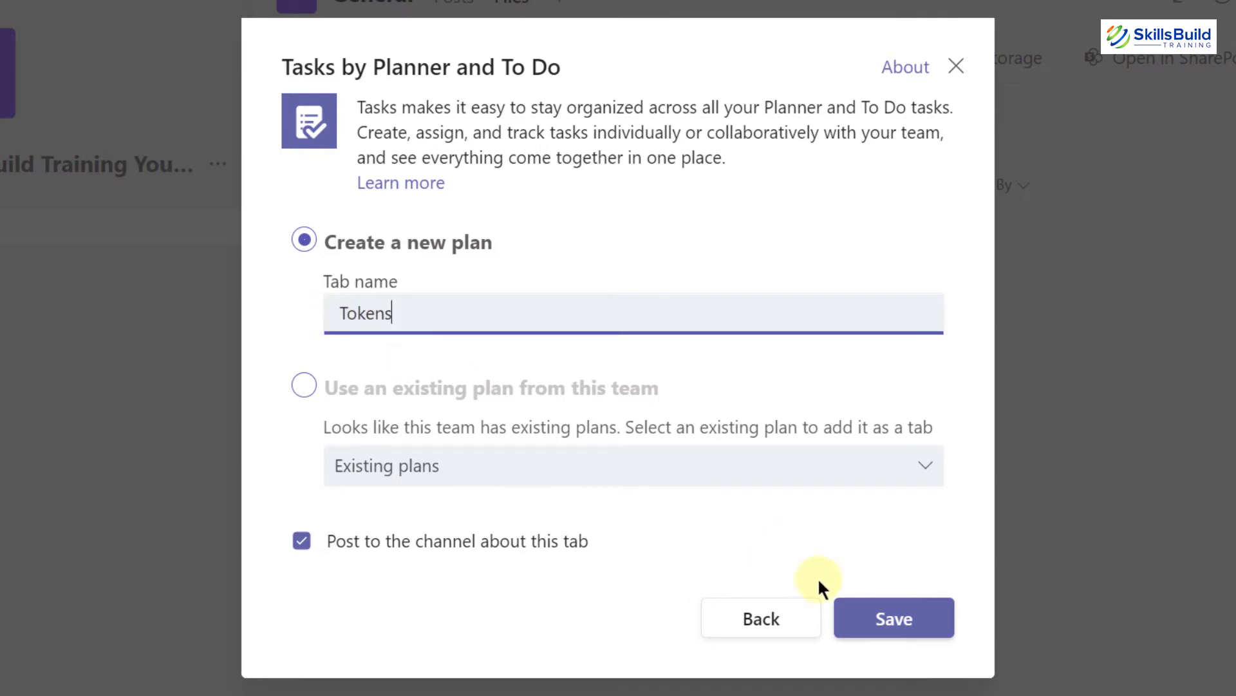
{"action": "left_click", "coordinate": [896, 618]}
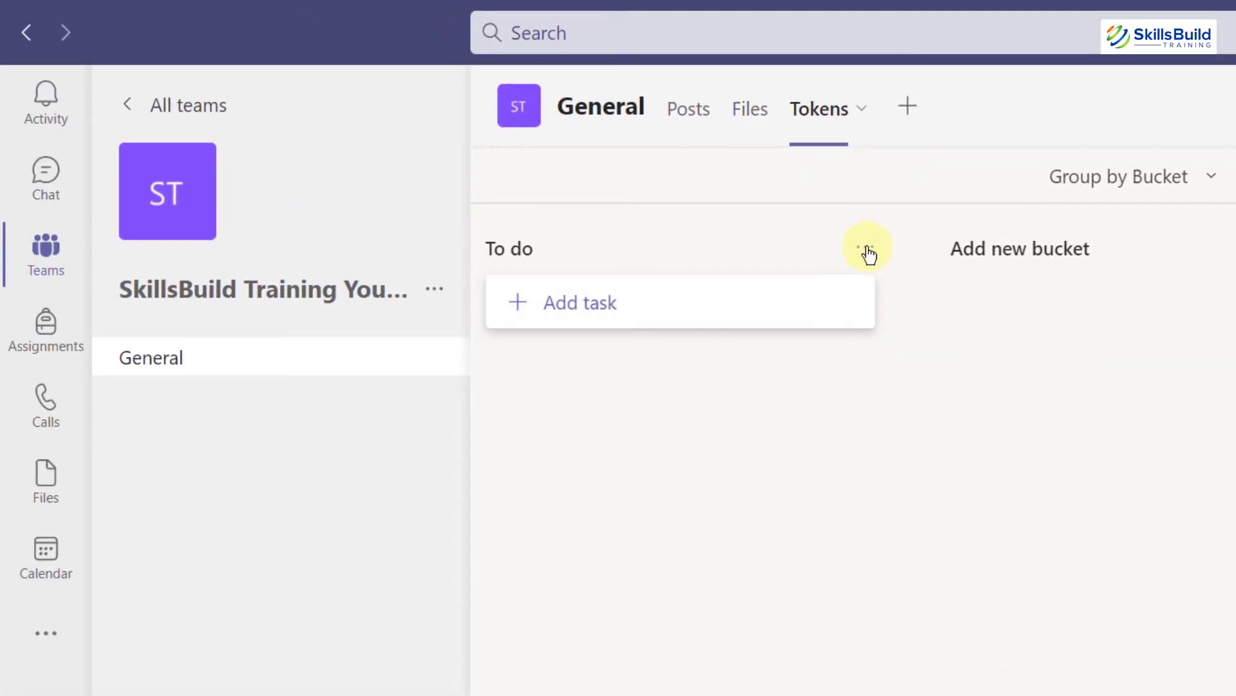
Step: Rename the To do bucket in the Tokens plan as How to use Jira
{"action": "left_click", "coordinate": [865, 248]}
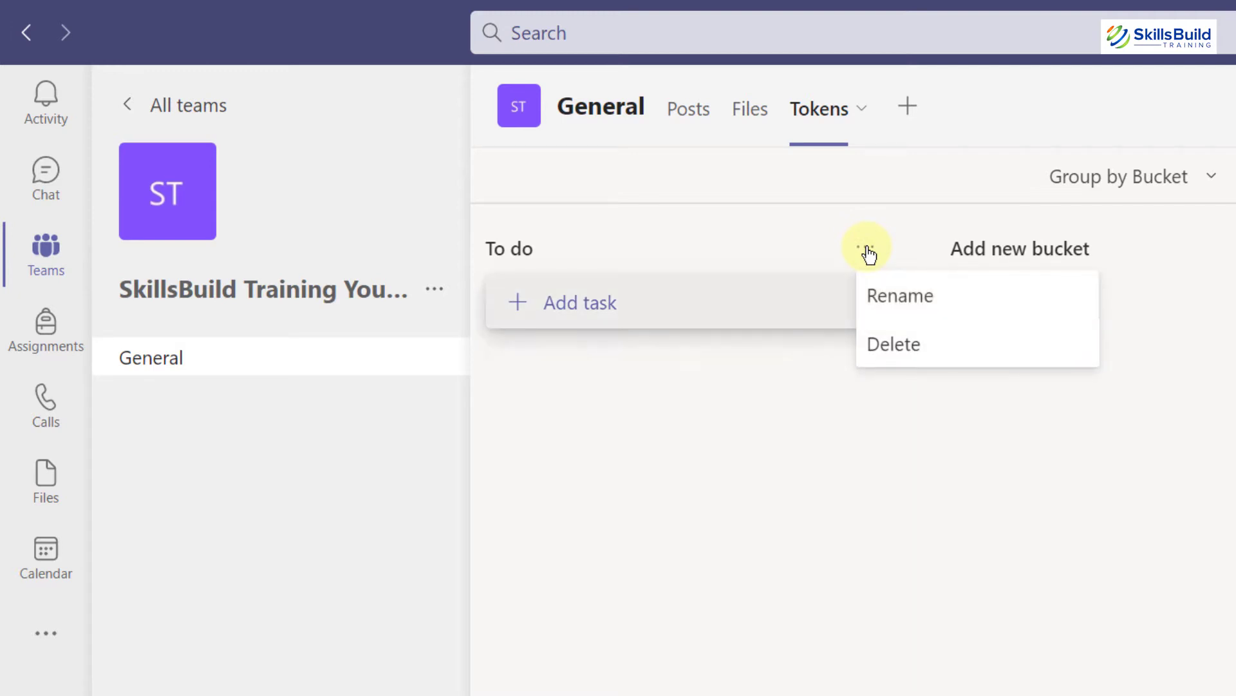
{"action": "left_click", "coordinate": [906, 297]}
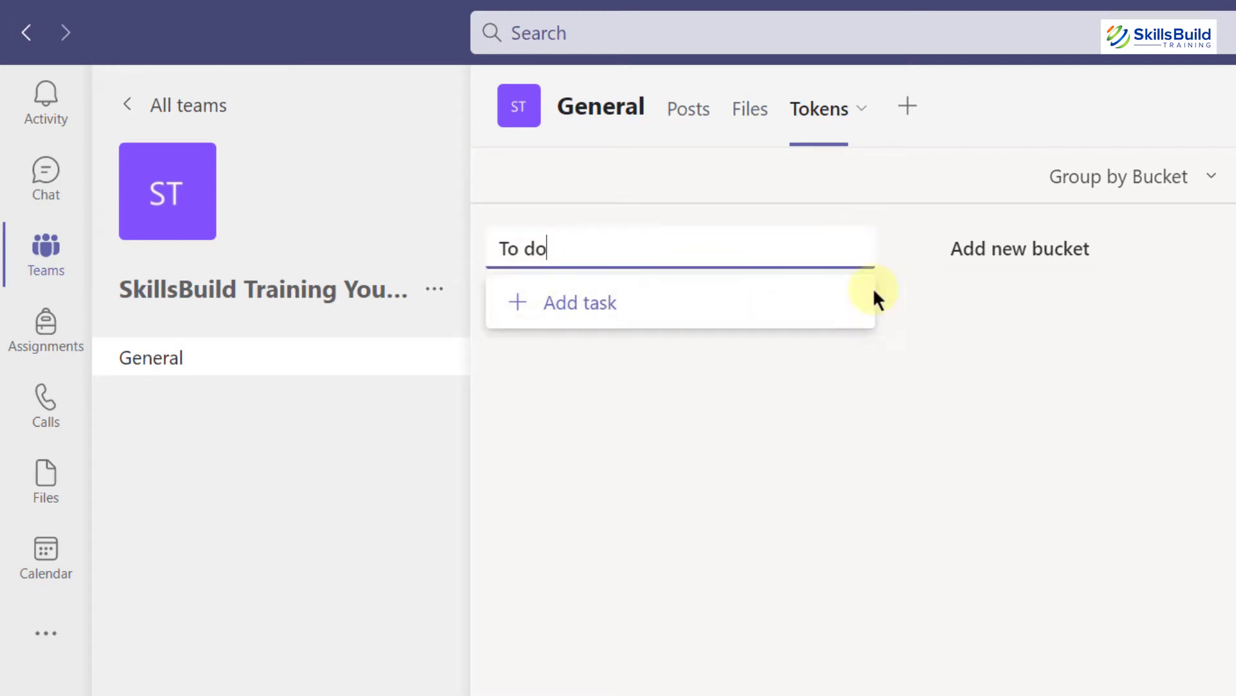
{"action": "triple_click", "coordinate": [620, 262]}
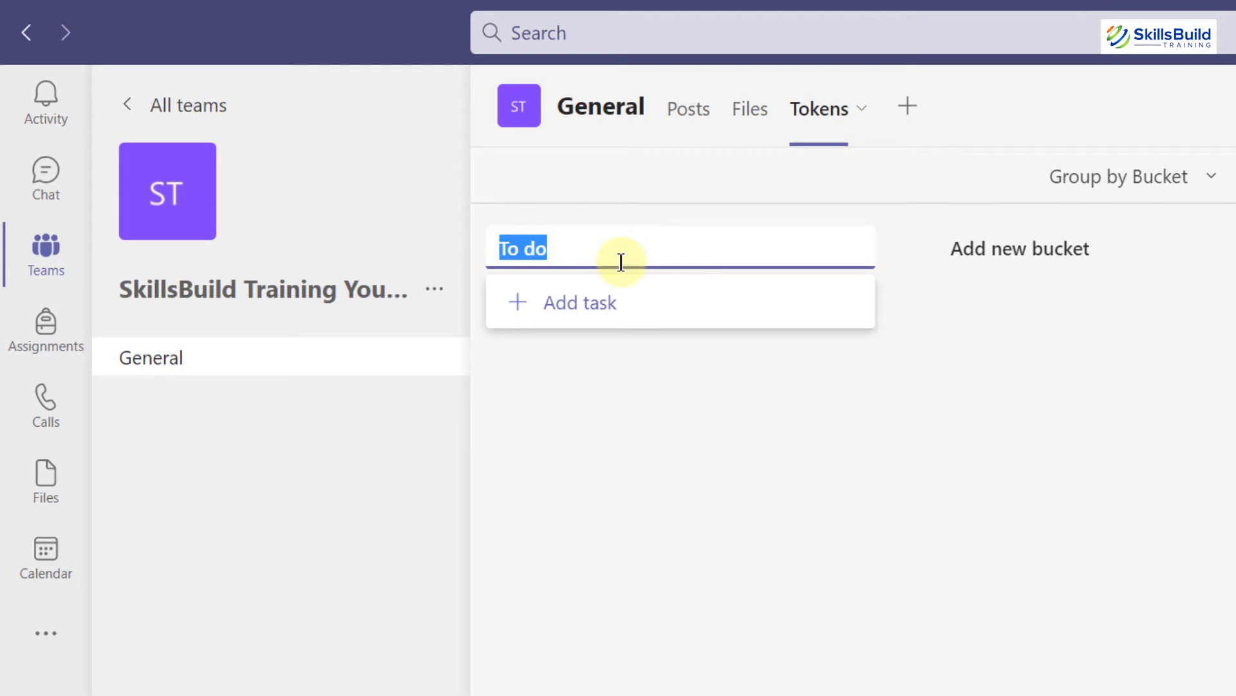
{"action": "type", "text": "How to use "}
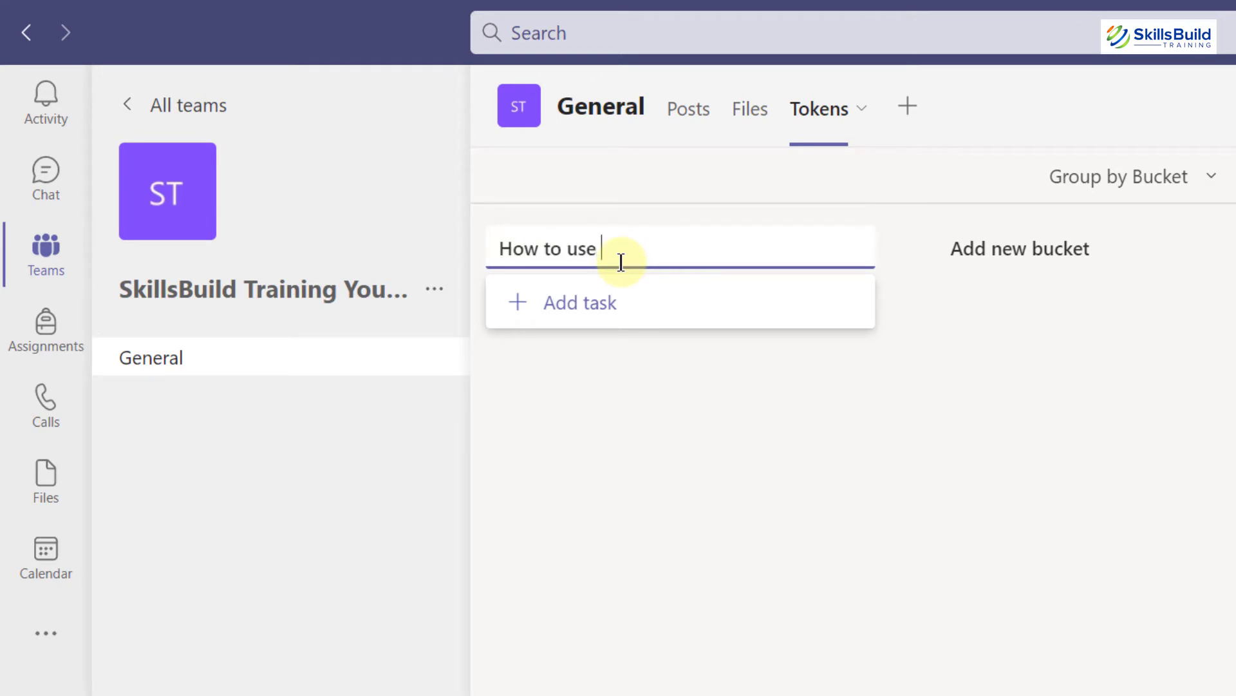
{"action": "type", "text": "Jira"}
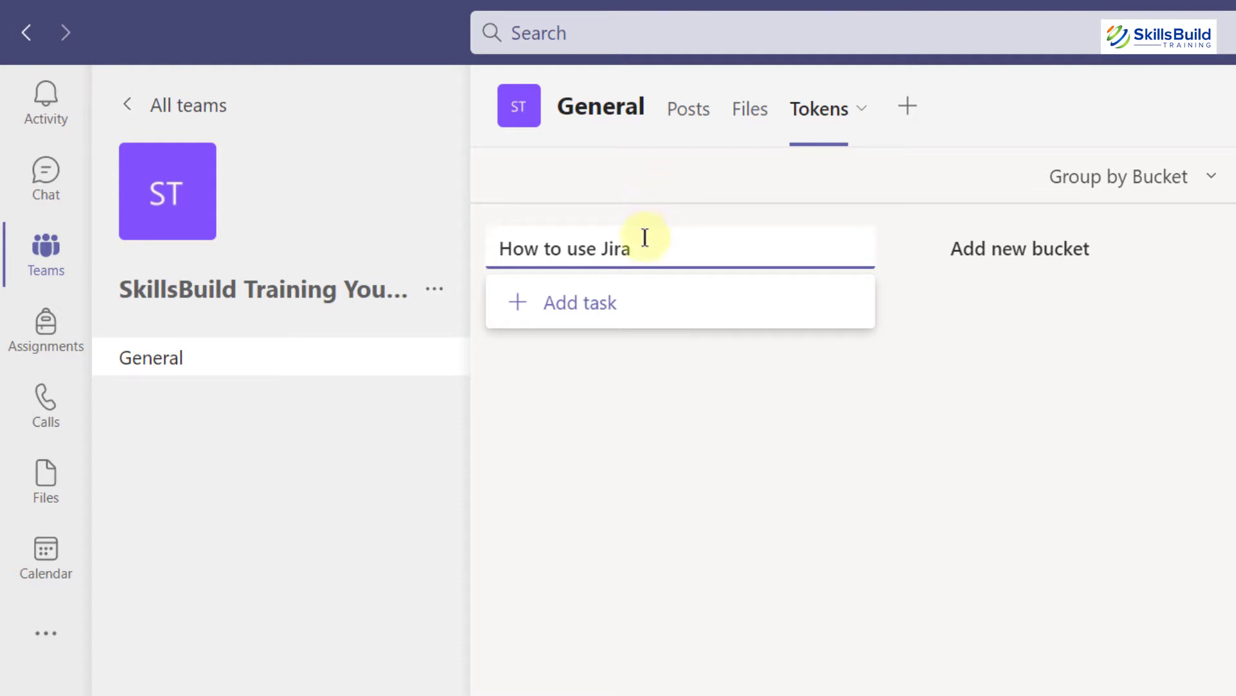
{"action": "left_click_drag", "start_coordinate": [631, 249], "coordinate": [486, 248]}
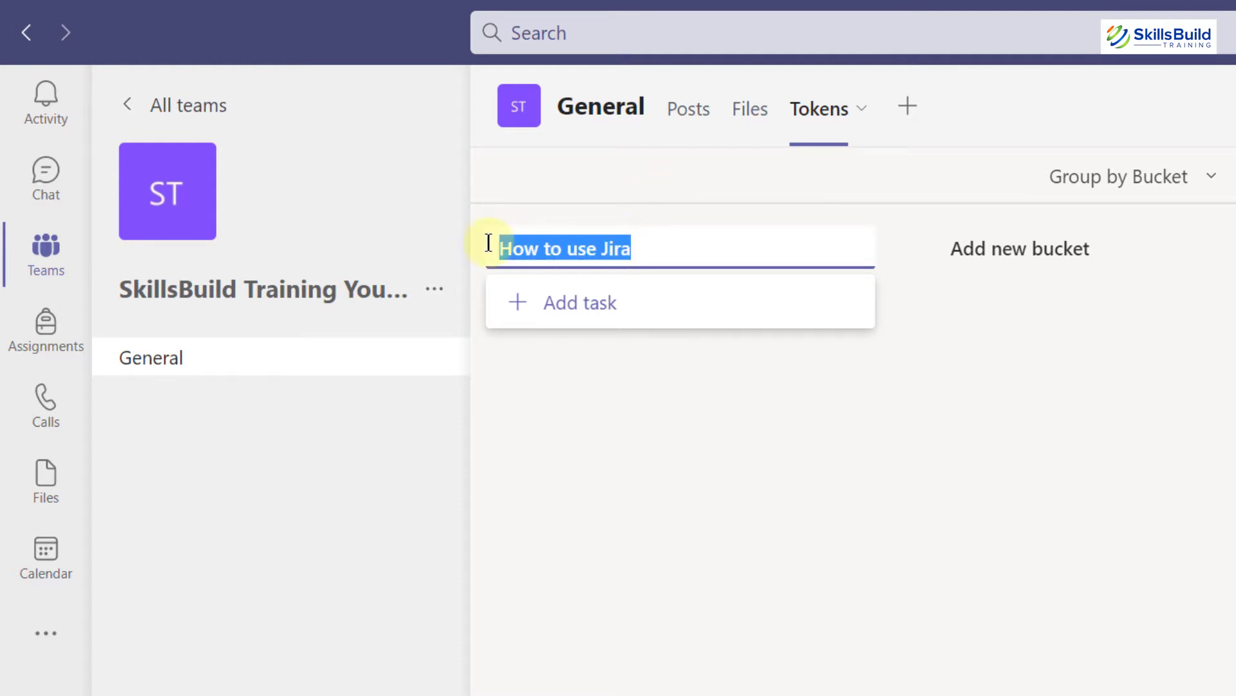
{"action": "left_click", "coordinate": [607, 501]}
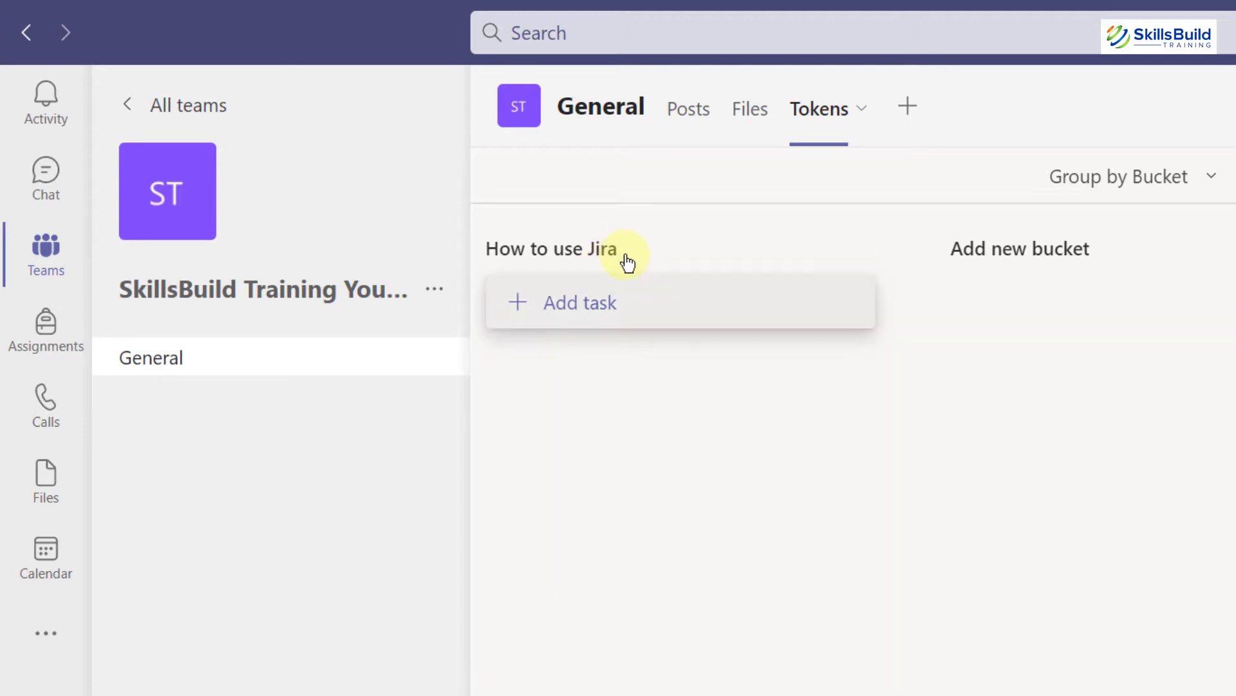
Step: Start a new task named Script in the How to use Jira bucket with a due date of September 7, 2021
{"action": "left_click", "coordinate": [559, 306]}
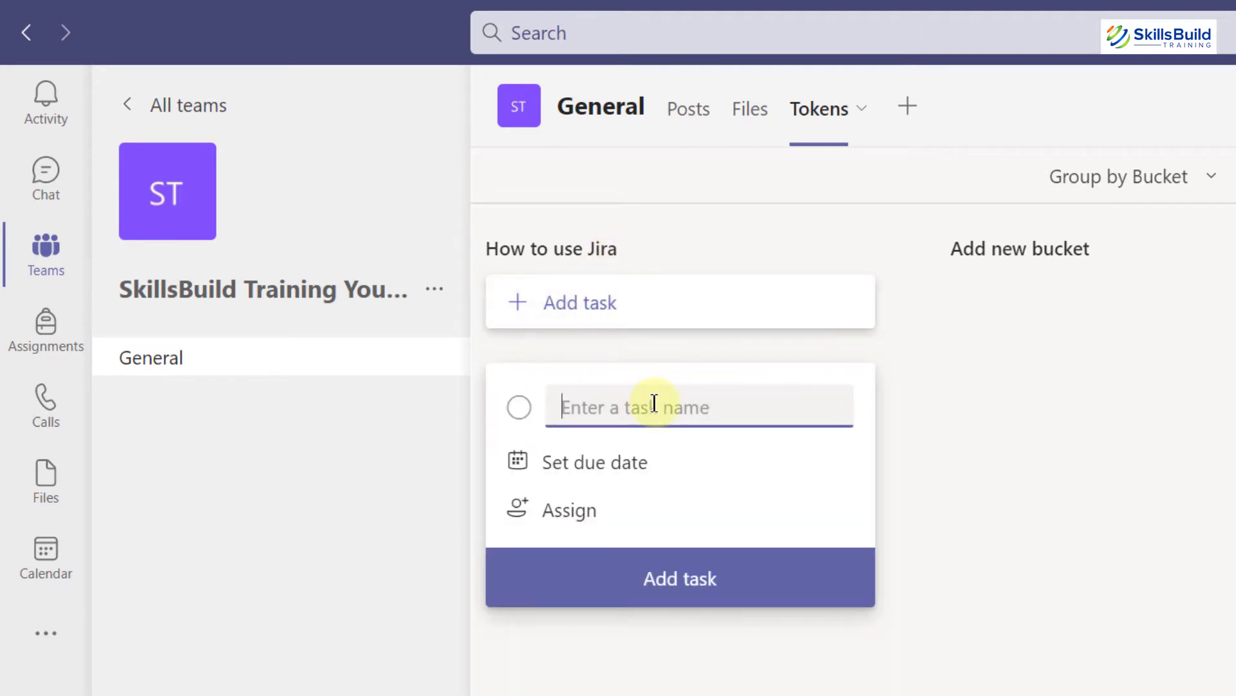
{"action": "type", "text": "Script"}
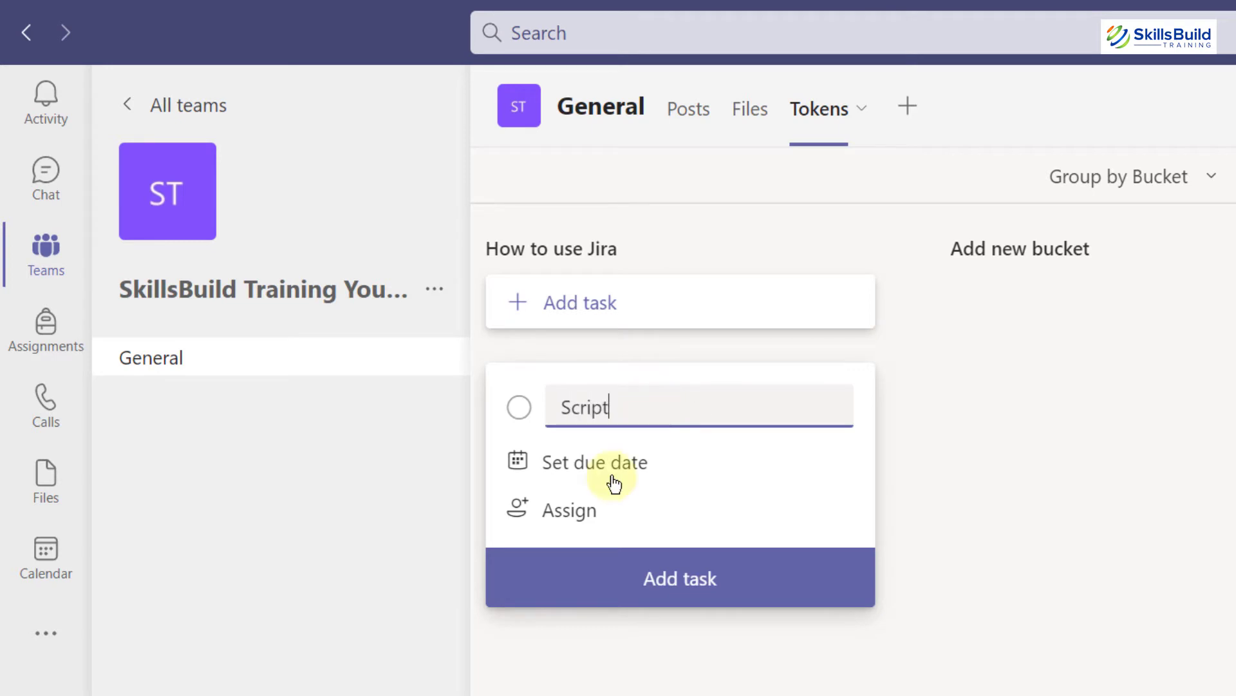
{"action": "left_click", "coordinate": [590, 464]}
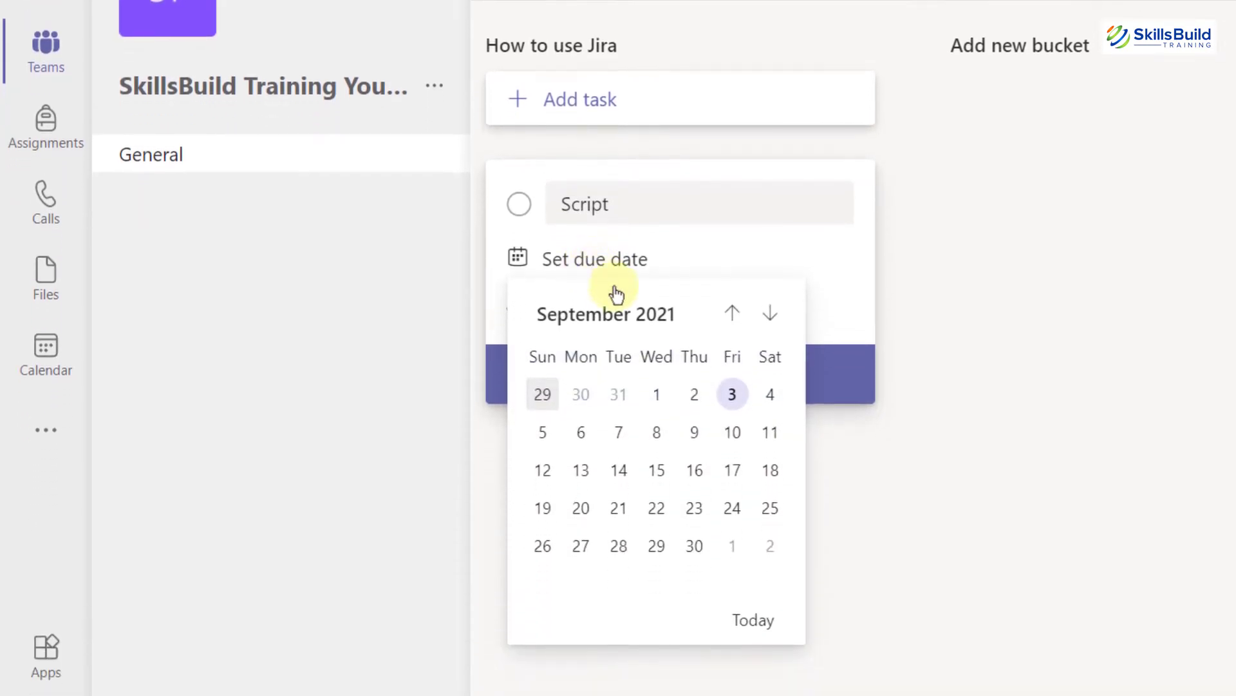
{"action": "left_click", "coordinate": [733, 396]}
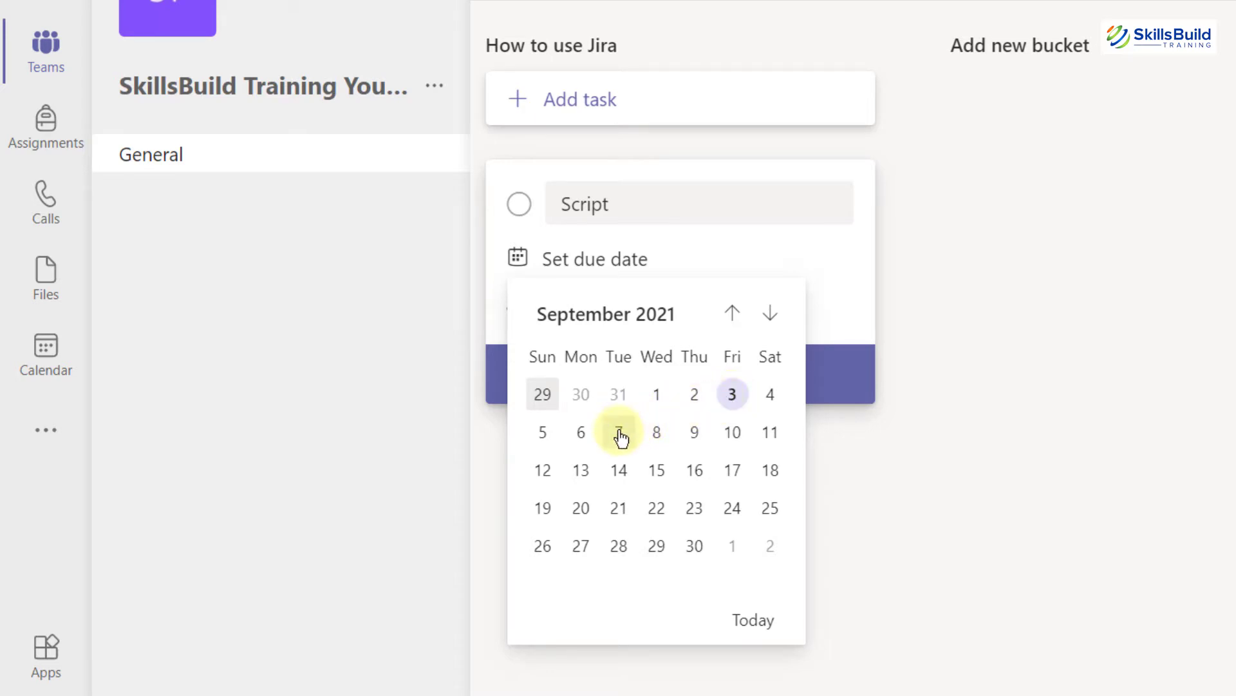
{"action": "left_click", "coordinate": [620, 436]}
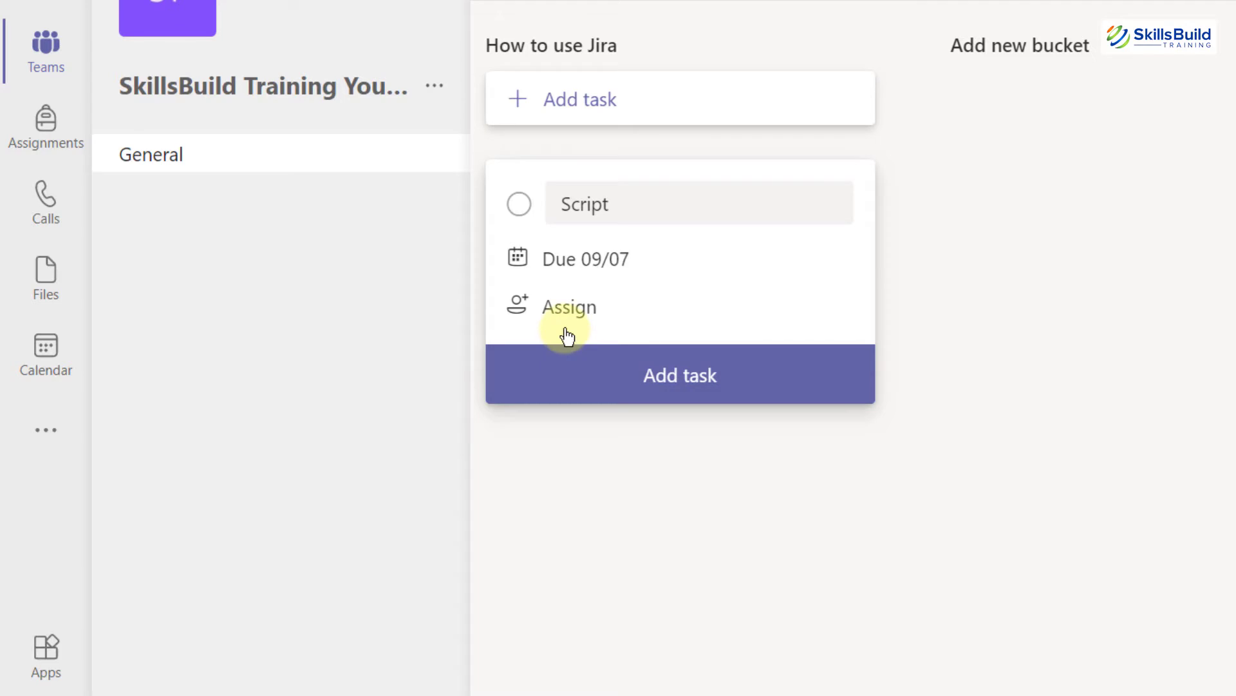
Step: Assign the Script task to the third listed team member, marked with initial O, and add the task to the bucket
{"action": "left_click", "coordinate": [580, 311]}
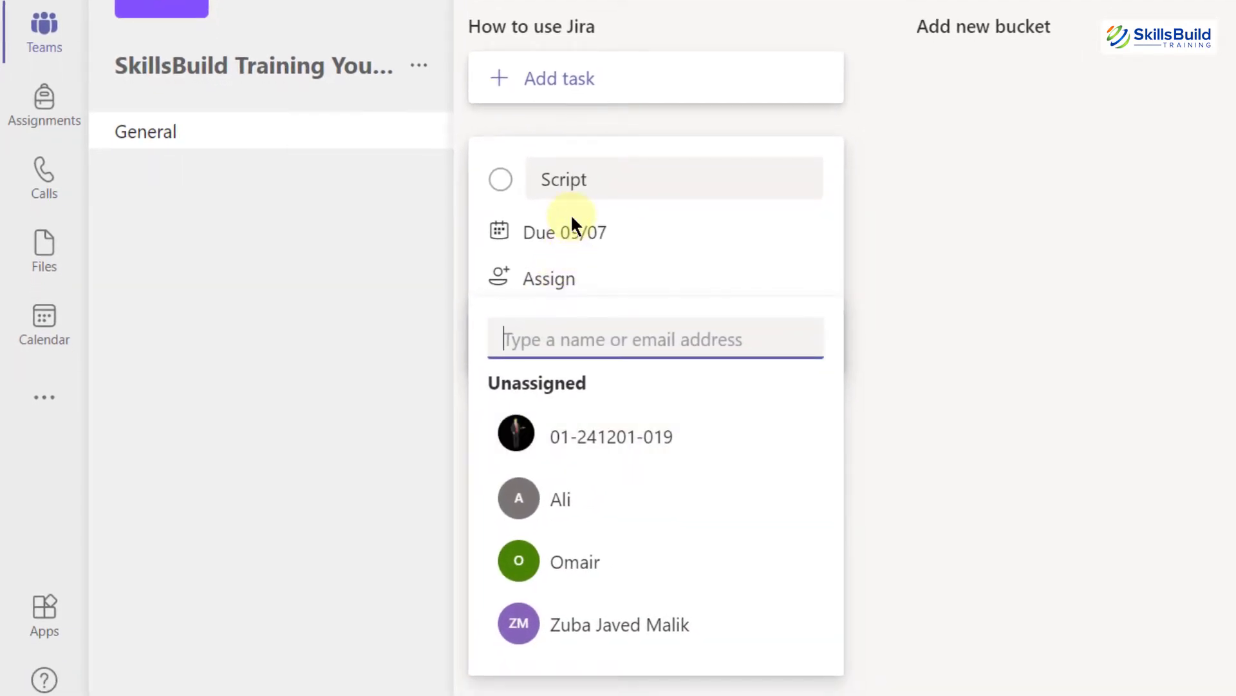
{"action": "key", "text": "Down"}
{"action": "key", "text": "Down"}
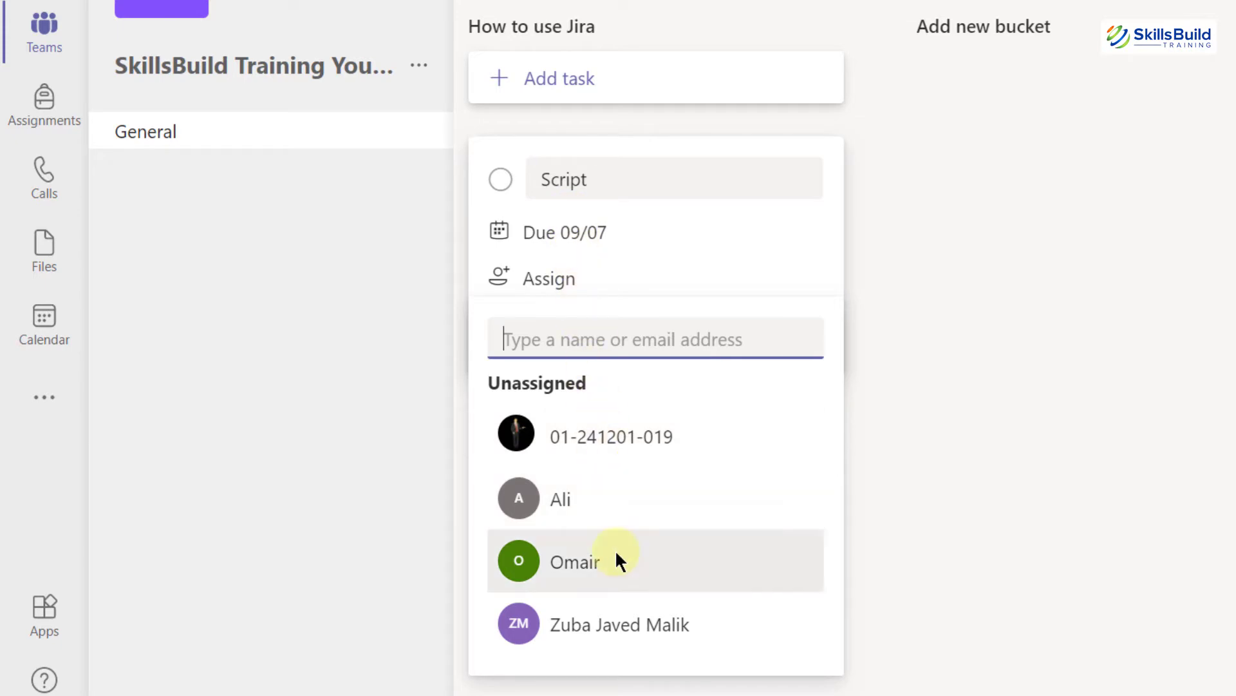
{"action": "key", "text": "Up"}
{"action": "key", "text": "Up"}
{"action": "left_click", "coordinate": [615, 560]}
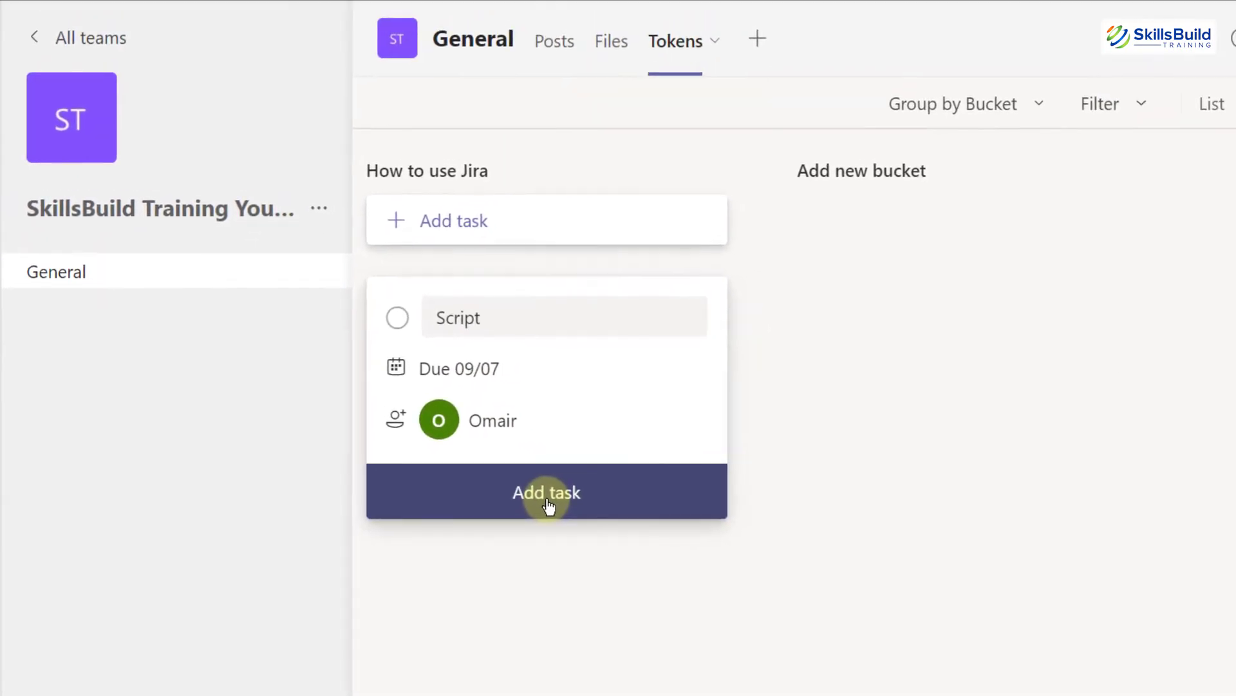
{"action": "left_click", "coordinate": [547, 492]}
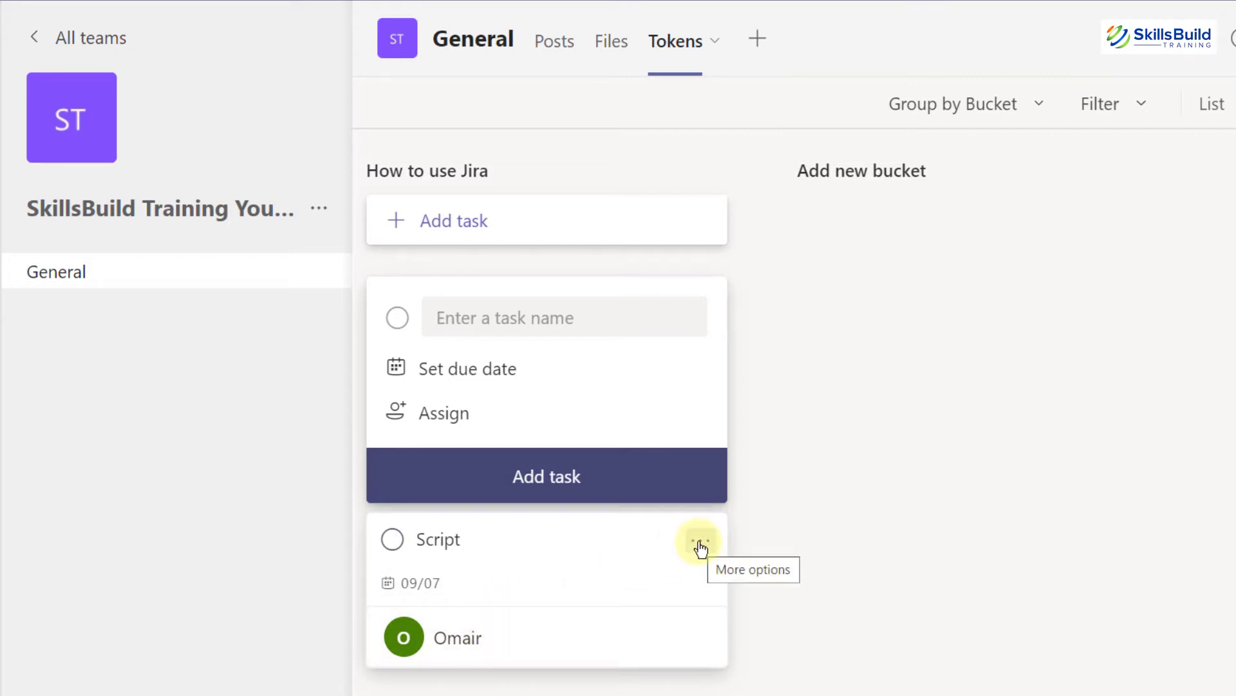
Step: Assign the Script task to a second team member as well, the one marked with initial A
{"action": "key", "text": "Escape"}
{"action": "left_click", "coordinate": [699, 304]}
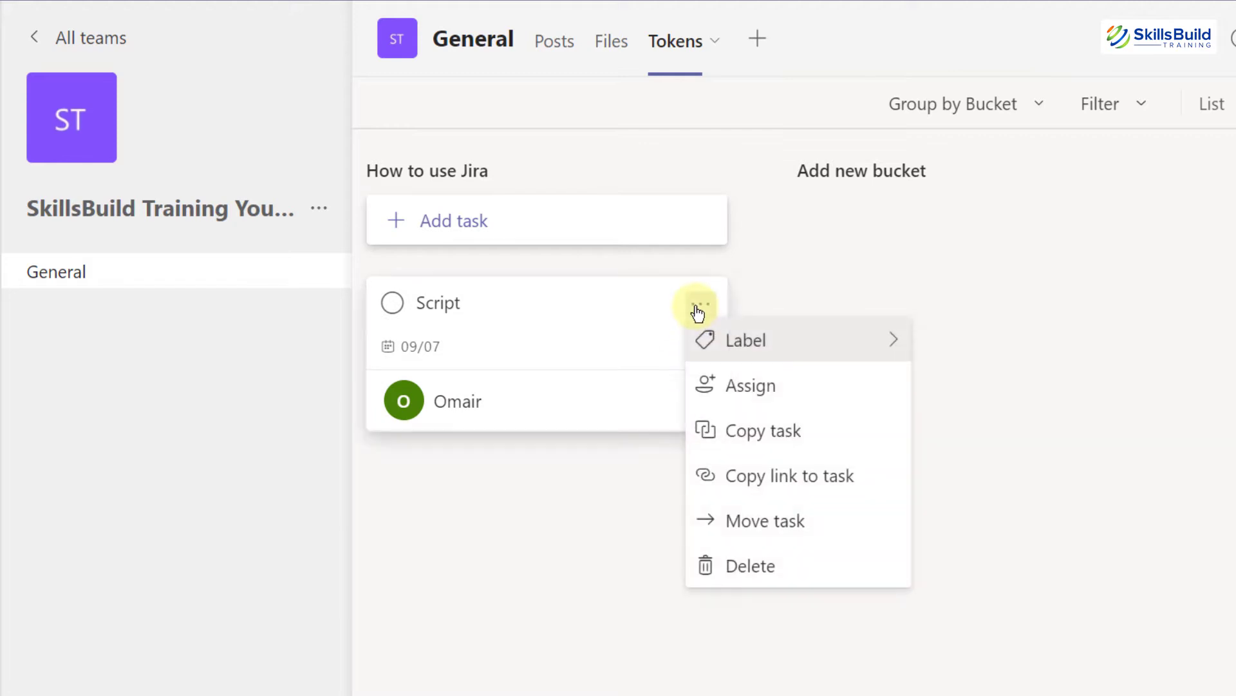
{"action": "mouse_move", "coordinate": [745, 348]}
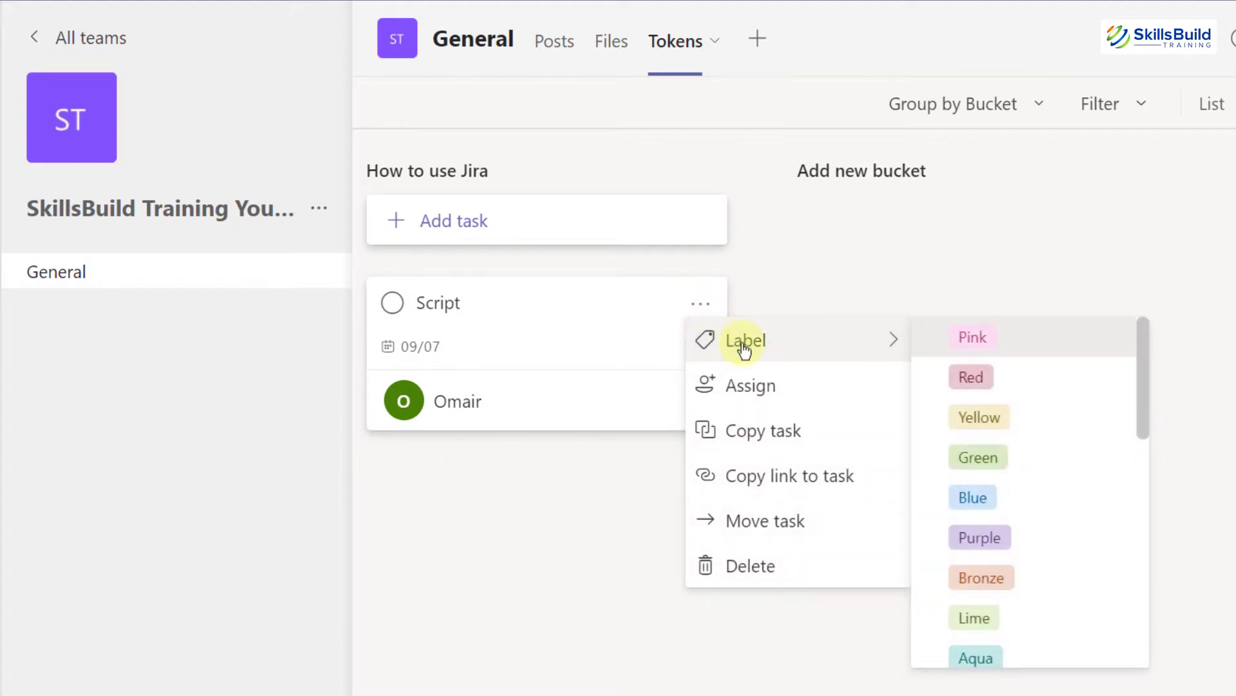
{"action": "left_click", "coordinate": [766, 389]}
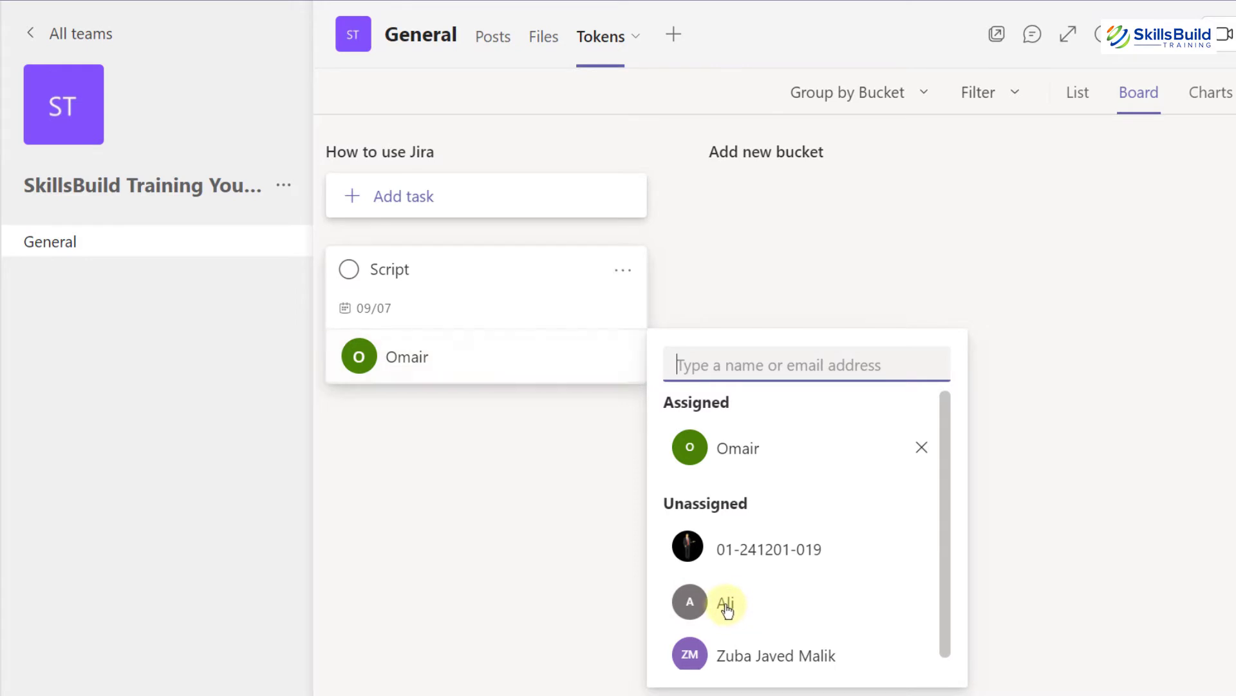
{"action": "left_click", "coordinate": [726, 605]}
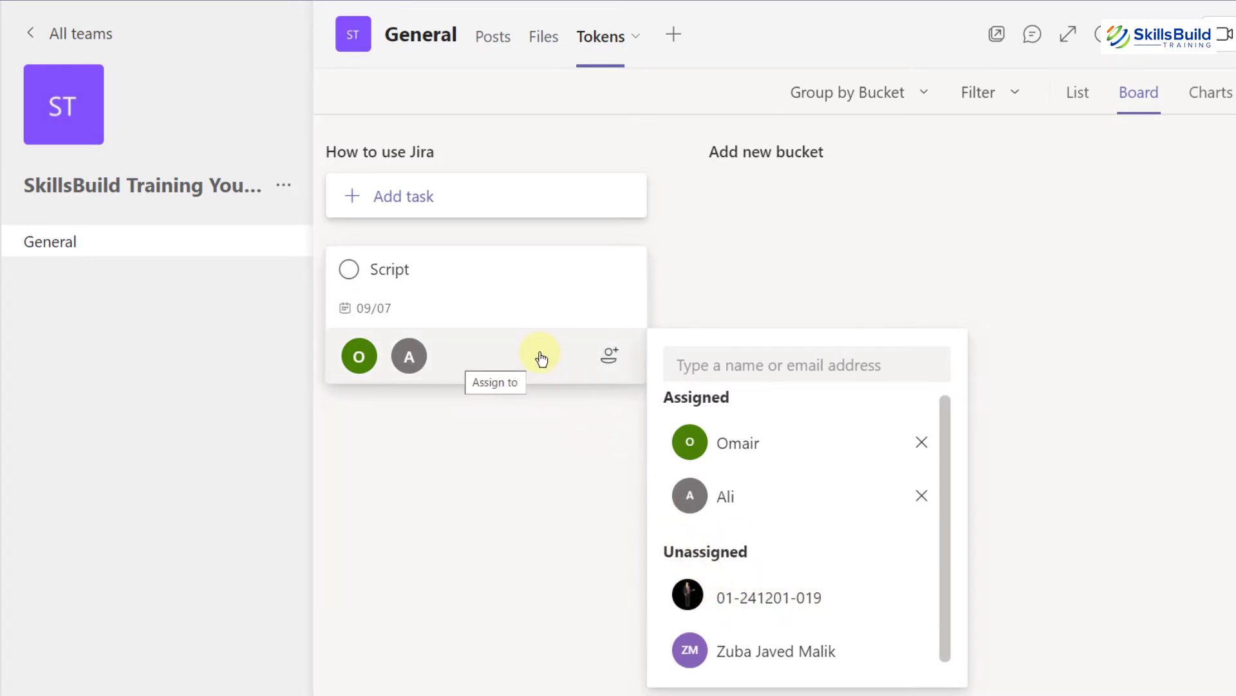
{"action": "left_click", "coordinate": [523, 427]}
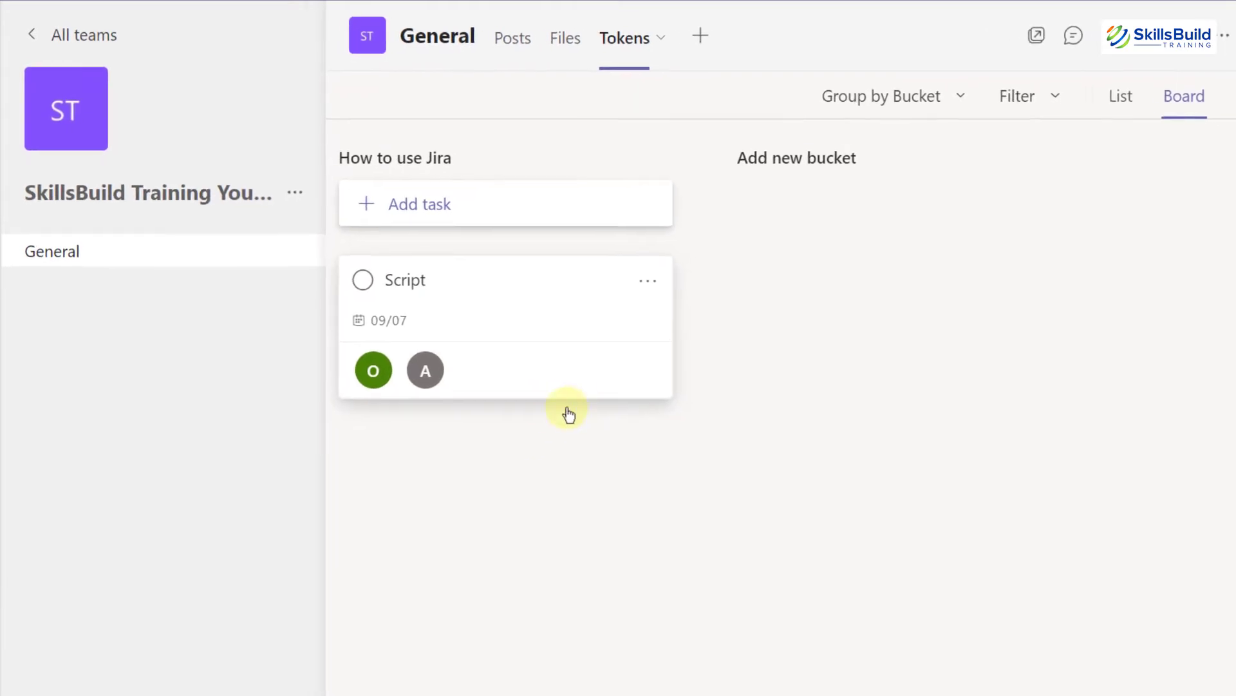
{"action": "left_click", "coordinate": [646, 285]}
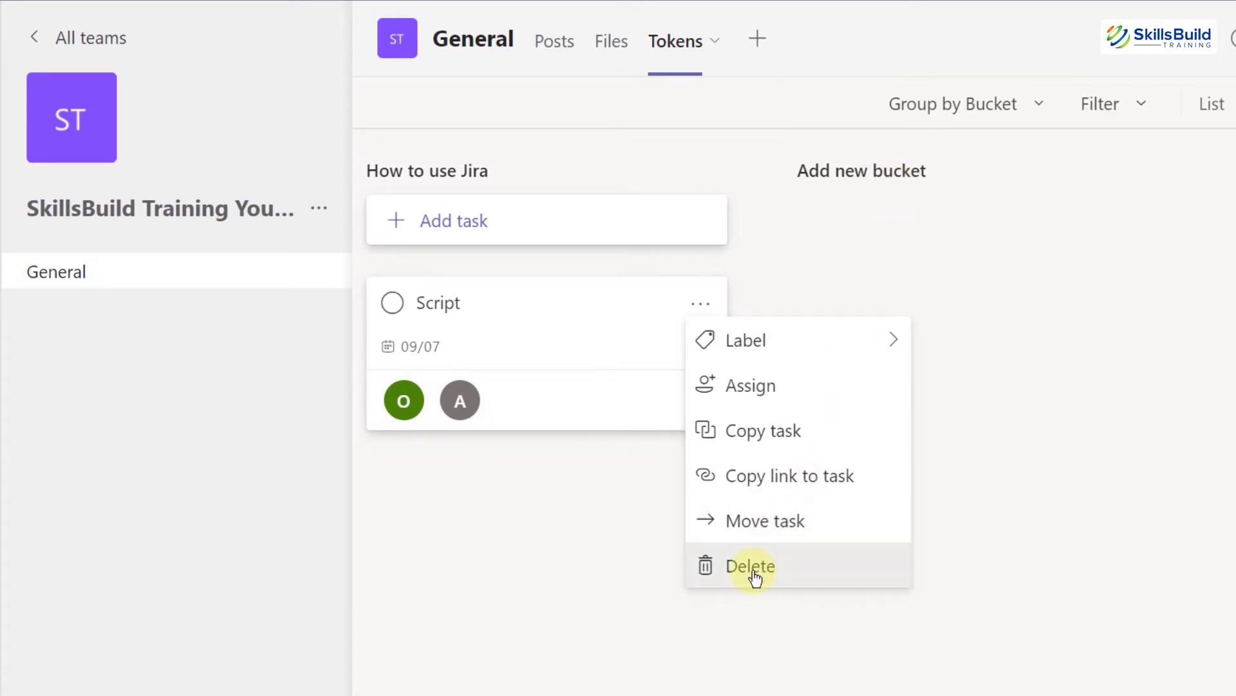
{"action": "left_click", "coordinate": [618, 583]}
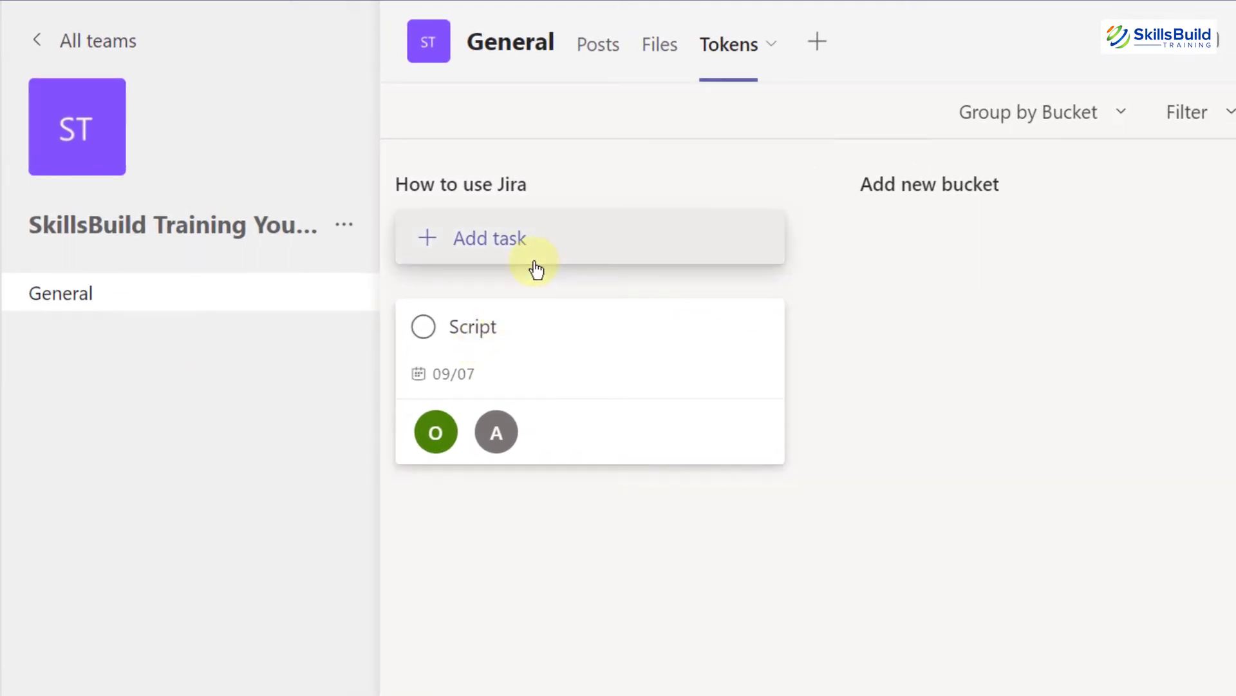
Step: Add a Video Recording task to the How to use Jira bucket, due September 9, 2021 and assigned to the first listed team member
{"action": "left_click", "coordinate": [492, 240]}
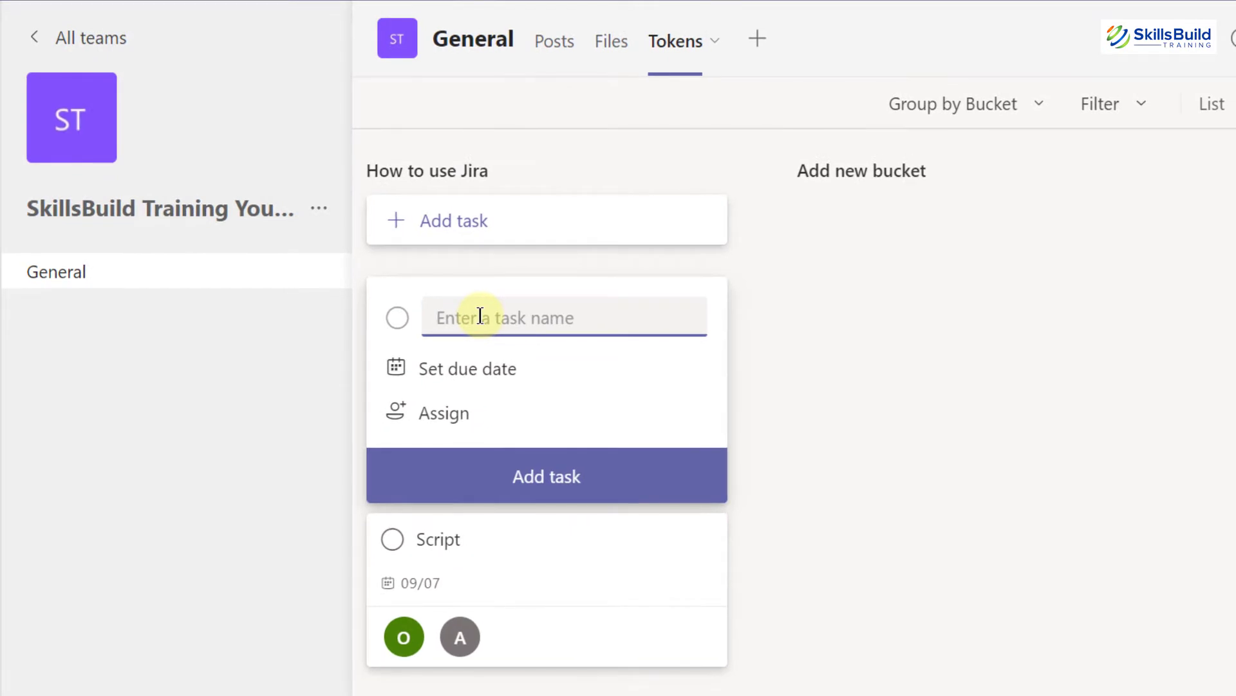
{"action": "type", "text": "Video Recording"}
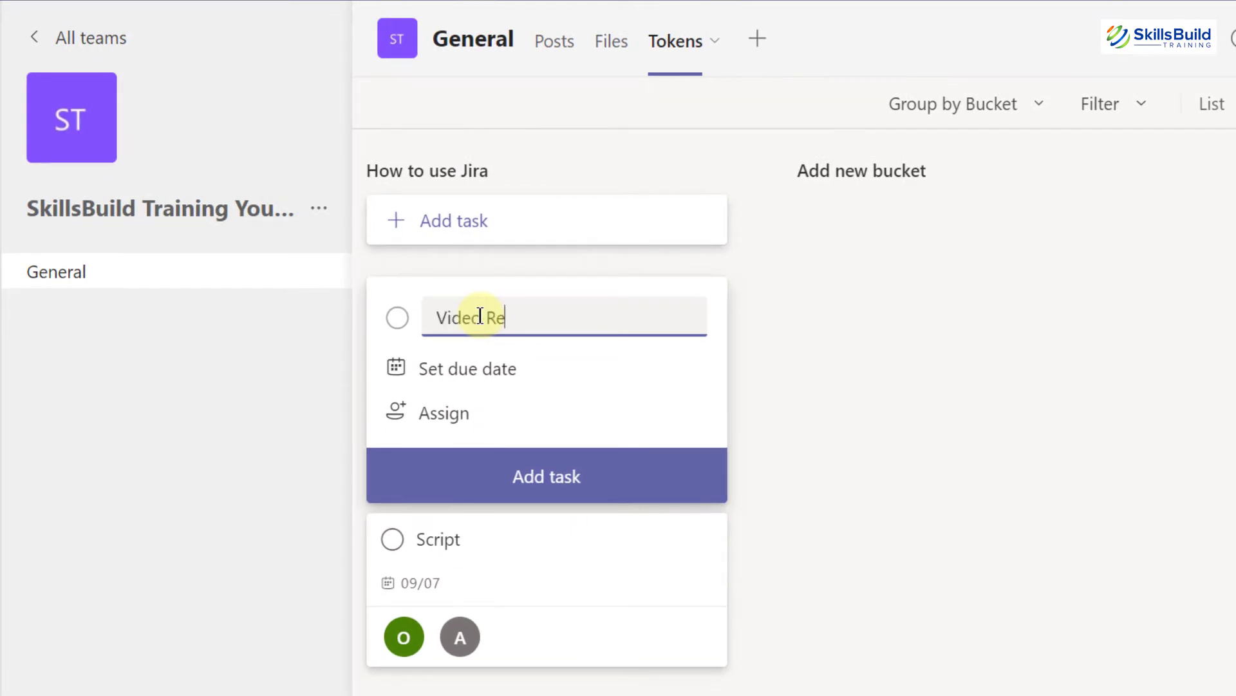
{"action": "left_click", "coordinate": [455, 370]}
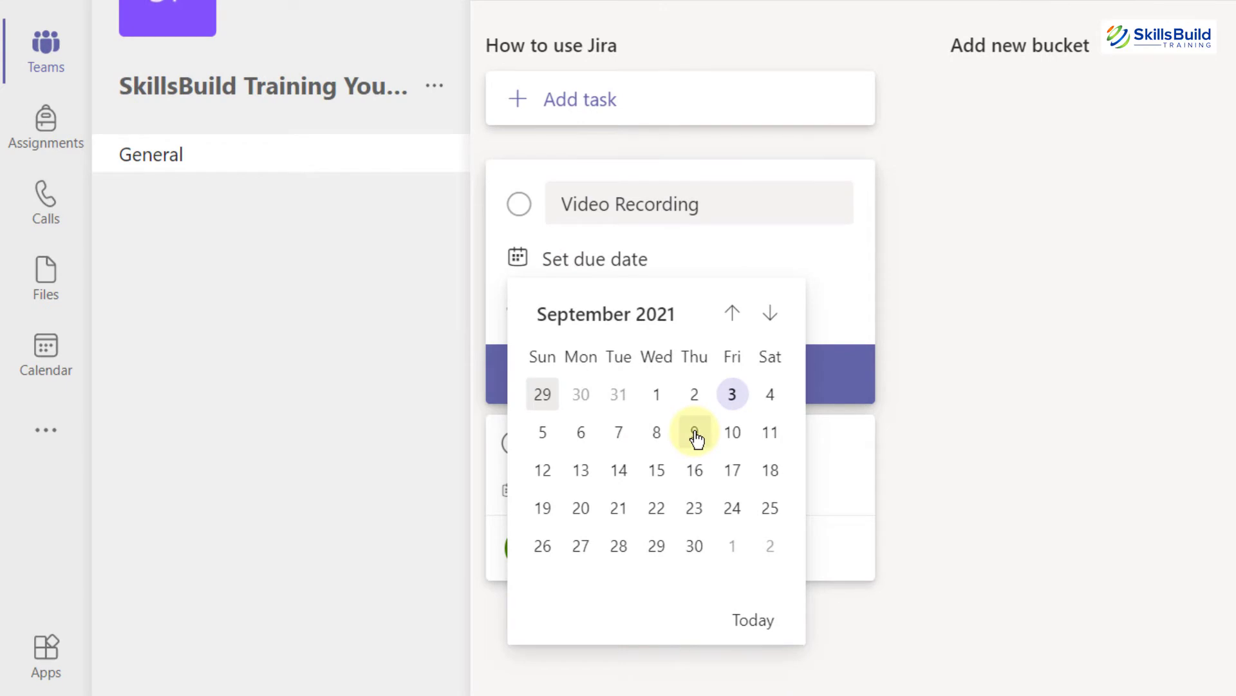
{"action": "left_click", "coordinate": [694, 433]}
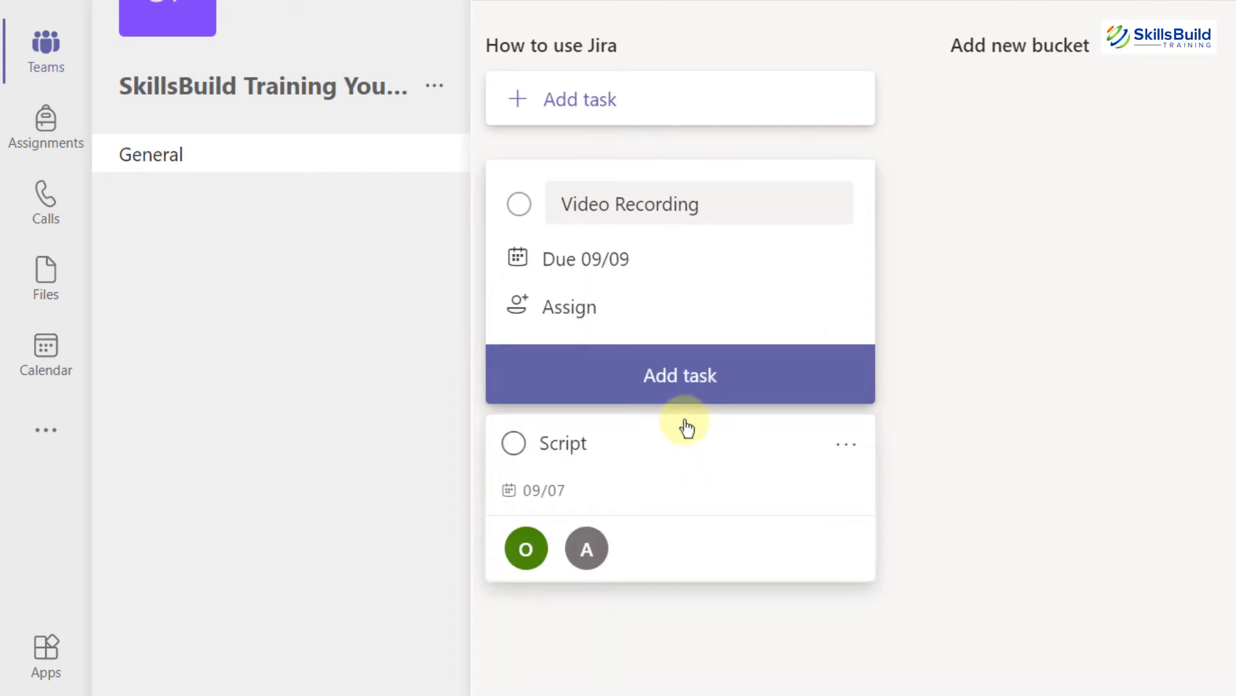
{"action": "left_click", "coordinate": [579, 307]}
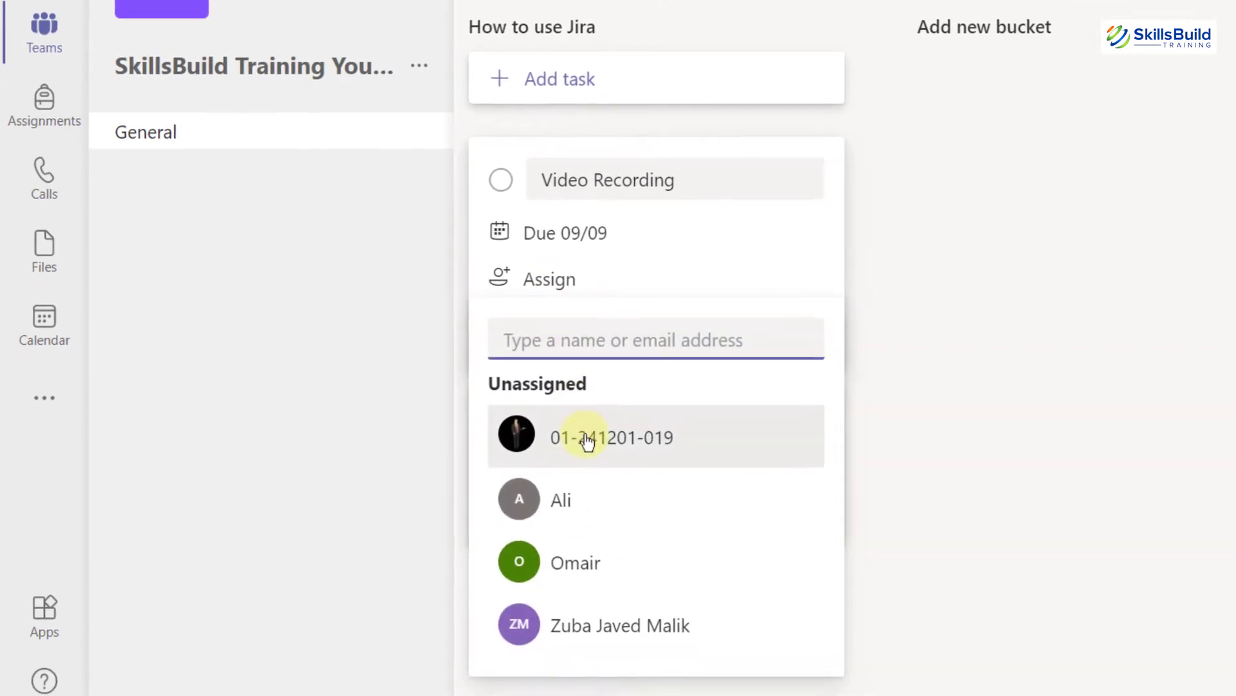
{"action": "left_click", "coordinate": [587, 442]}
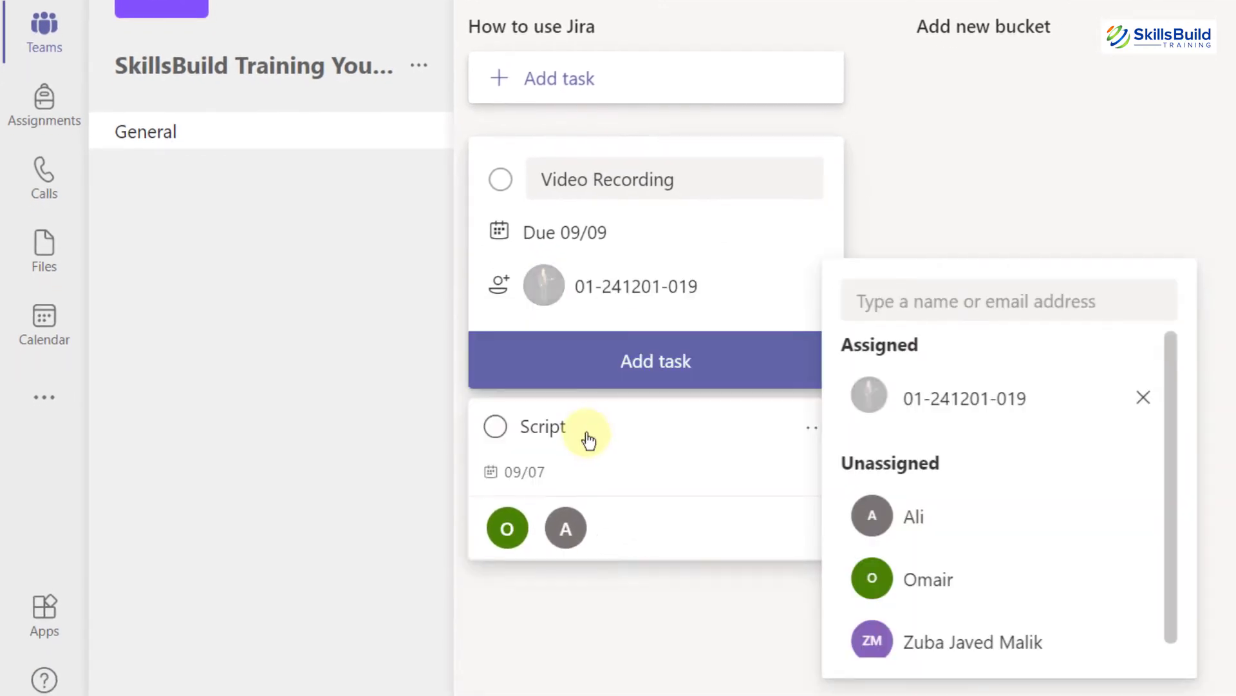
{"action": "left_click", "coordinate": [674, 372]}
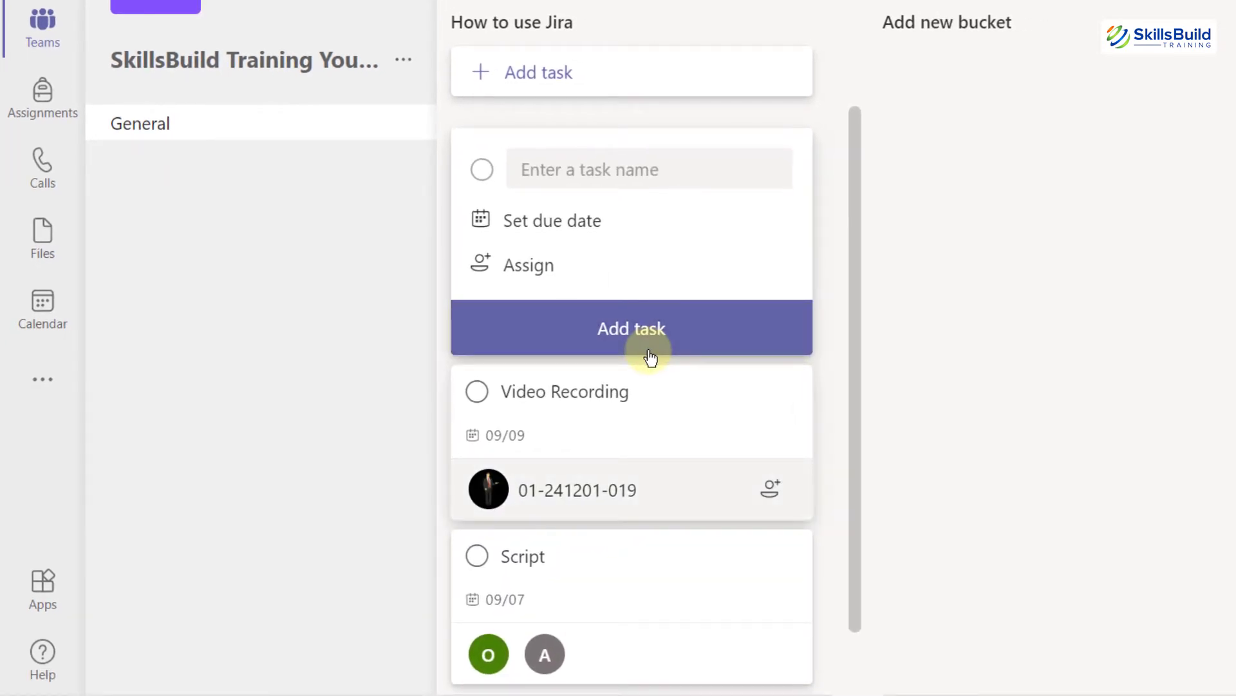
Step: Add a Video Editing task to the How to use Jira bucket, due September 13, 2021 and assigned to the first listed team member
{"action": "left_click", "coordinate": [612, 170]}
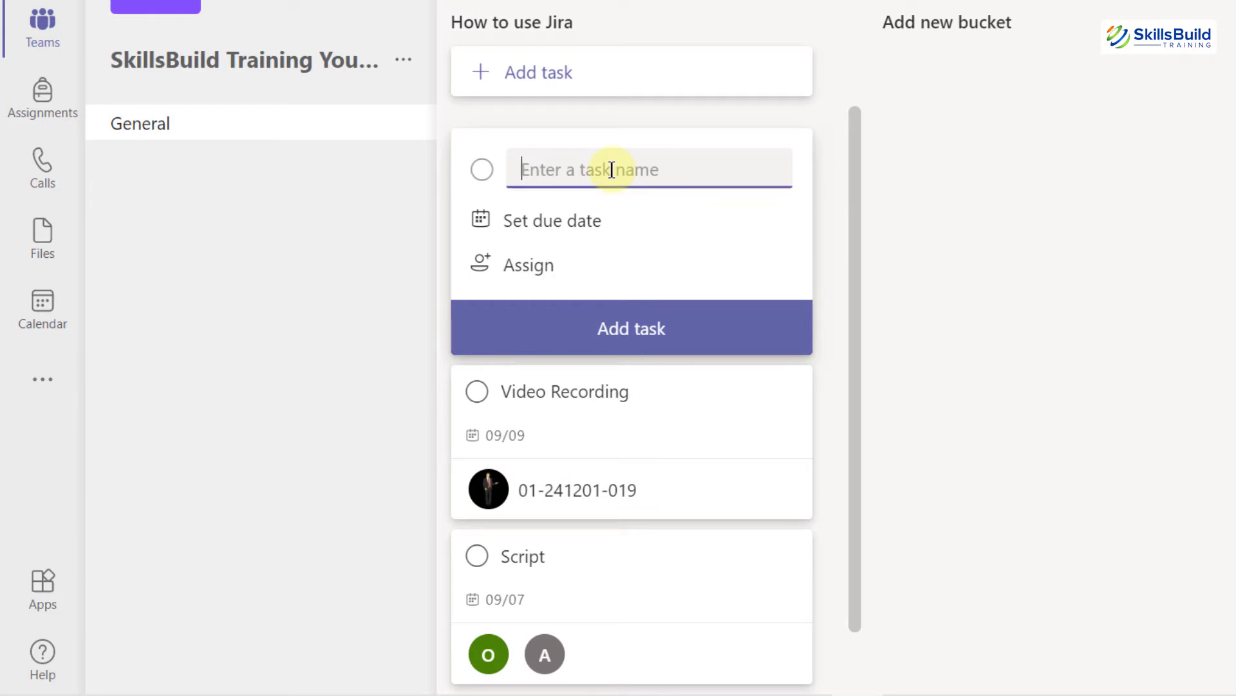
{"action": "type", "text": "Video Editing"}
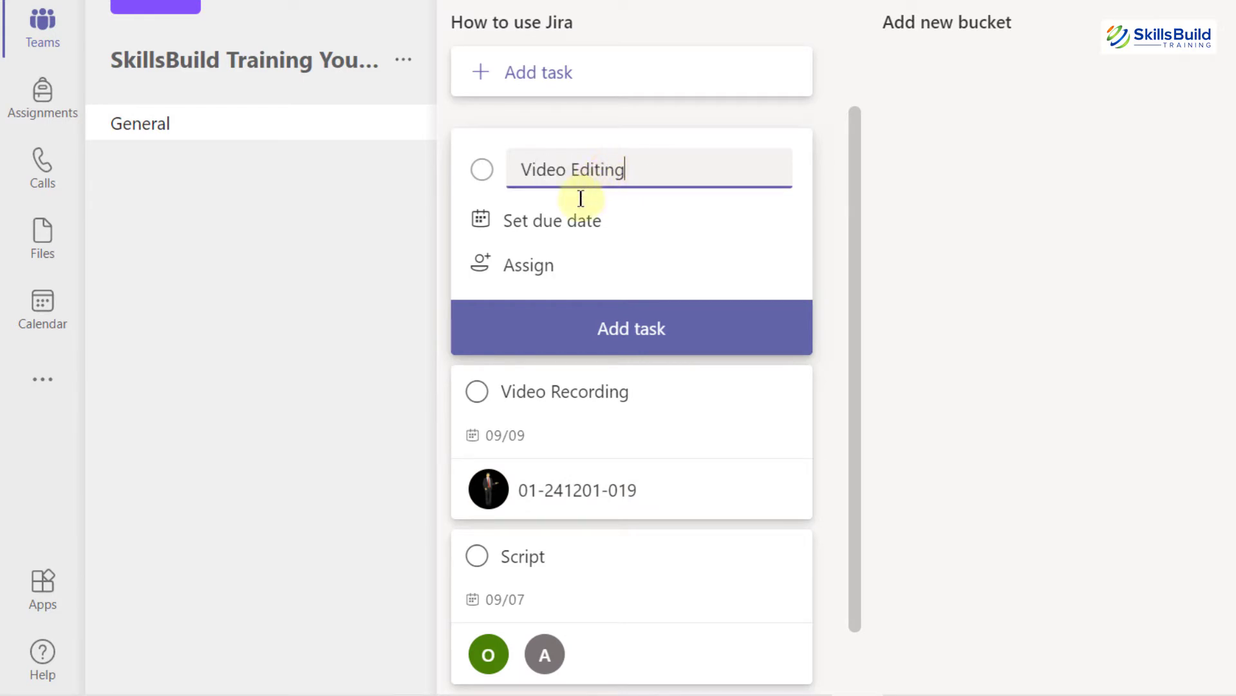
{"action": "left_click", "coordinate": [565, 223]}
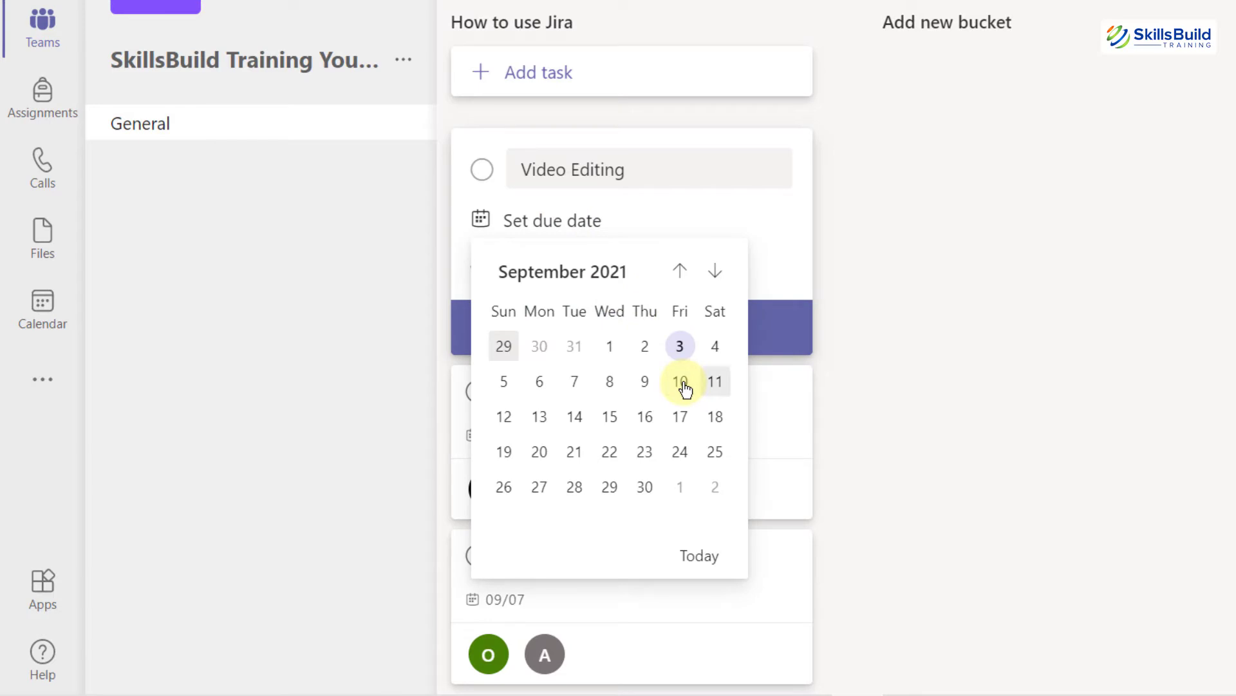
{"action": "left_click", "coordinate": [540, 416]}
{"action": "left_click", "coordinate": [555, 271]}
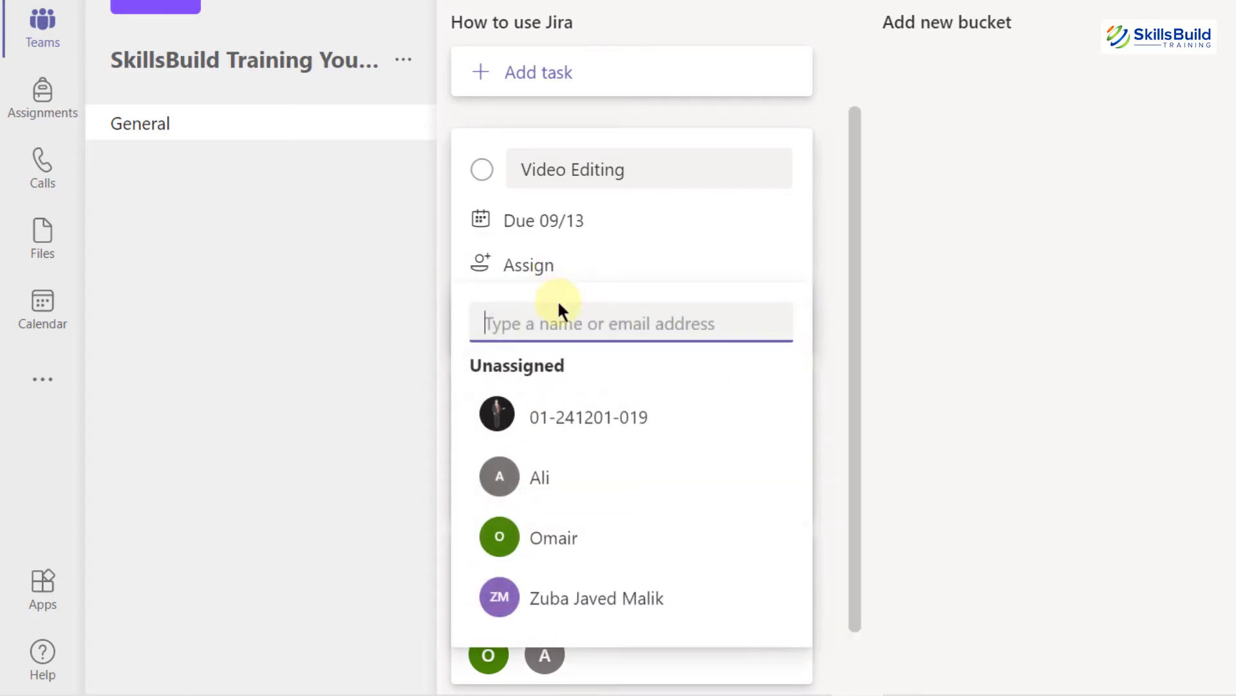
{"action": "left_click", "coordinate": [567, 418]}
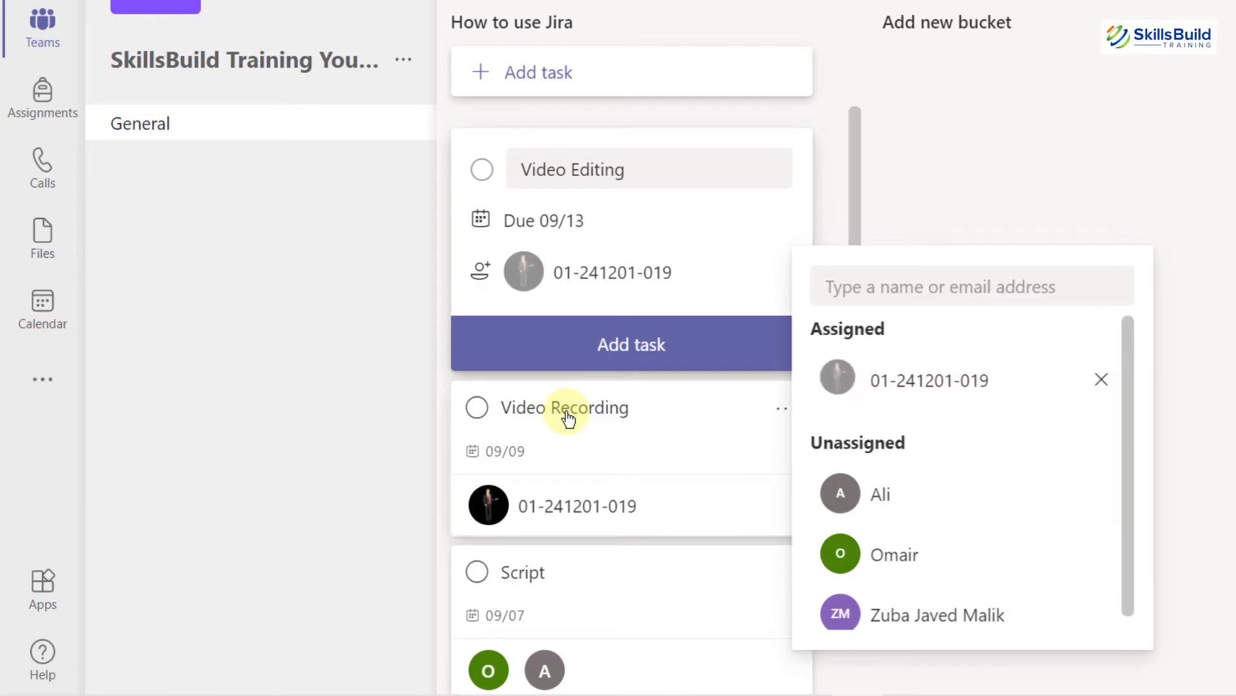
{"action": "left_click", "coordinate": [633, 346]}
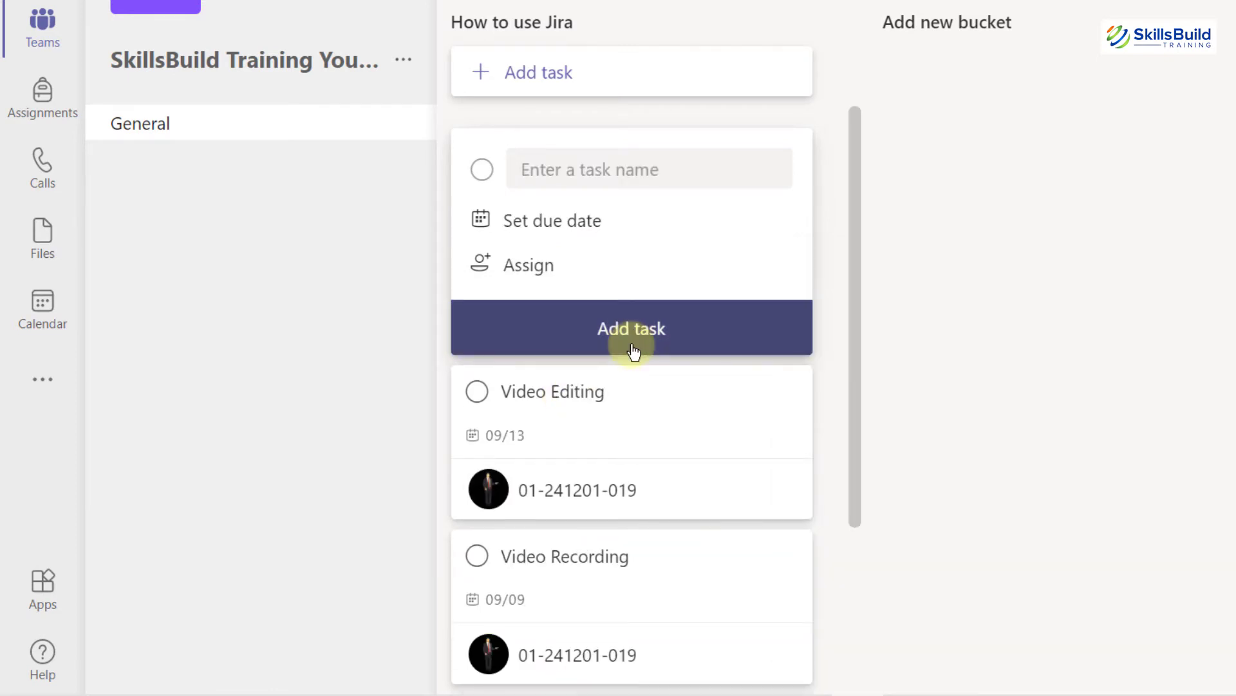
Step: Add a new bucket named How to use Trello to the Tokens plan
{"action": "scroll", "coordinate": [622, 327], "scroll_direction": "down", "scroll_amount": 1}
{"action": "scroll", "coordinate": [621, 327], "scroll_direction": "down", "scroll_amount": 2}
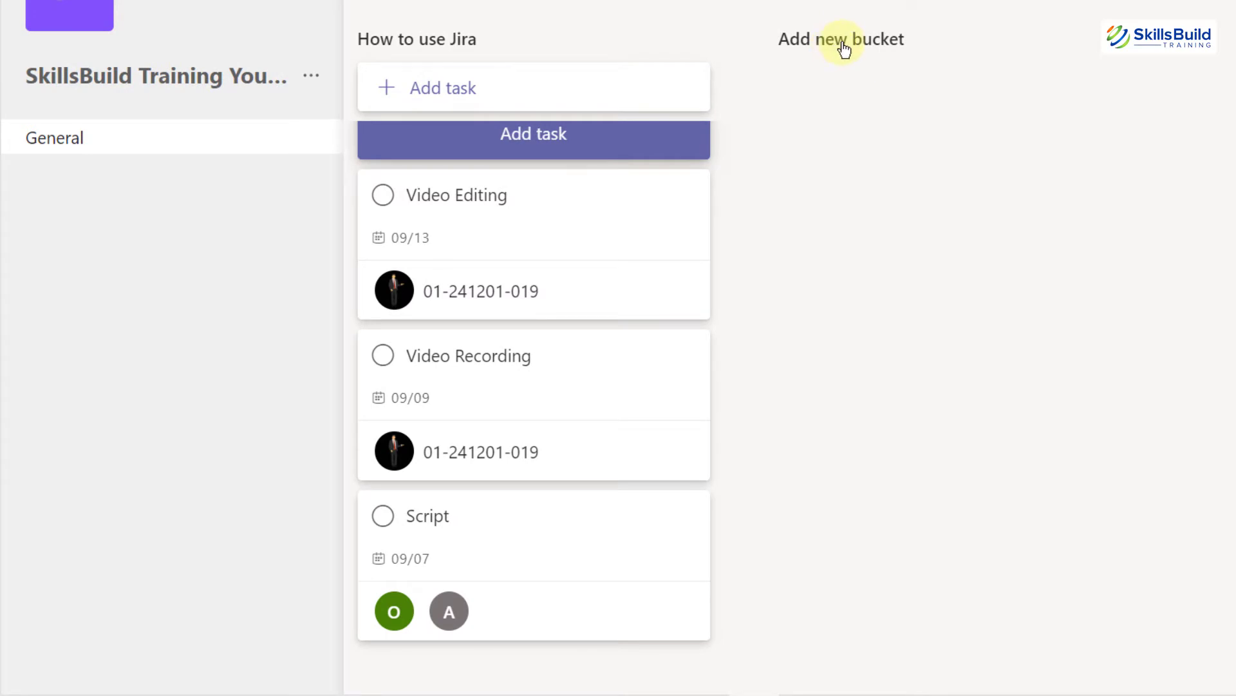
{"action": "left_click", "coordinate": [843, 45]}
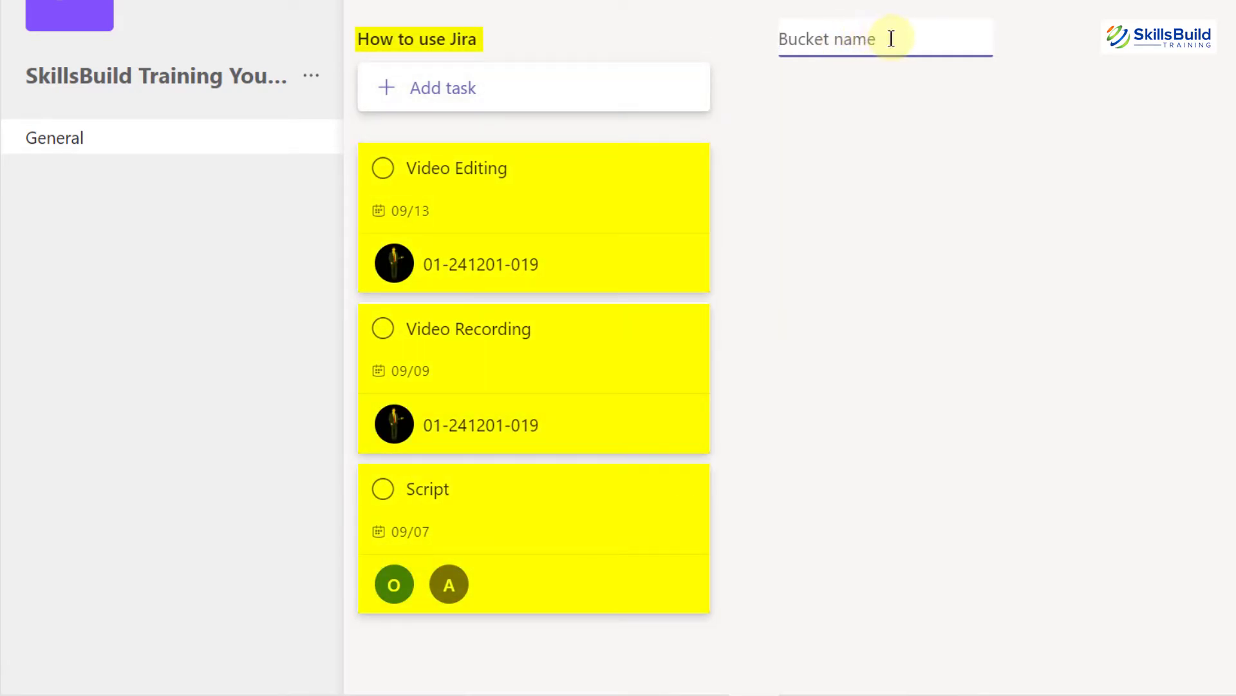
{"action": "type", "text": "How to use "}
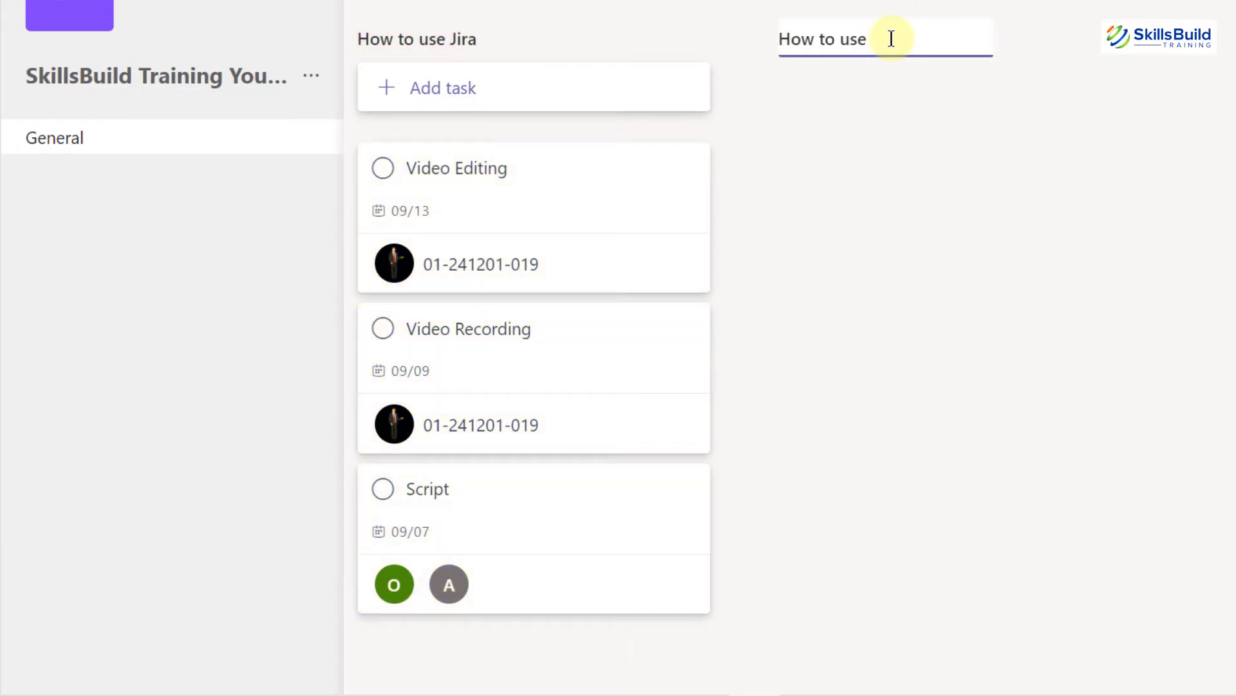
{"action": "type", "text": "Trello"}
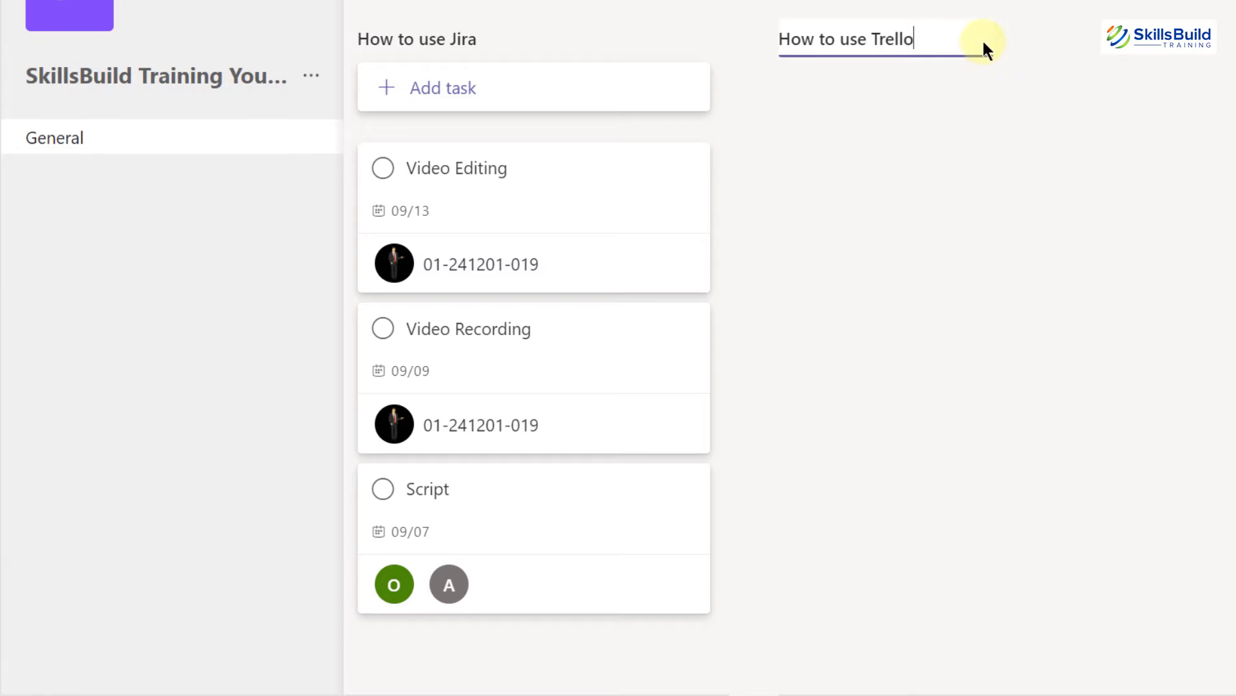
{"action": "key", "text": "Return"}
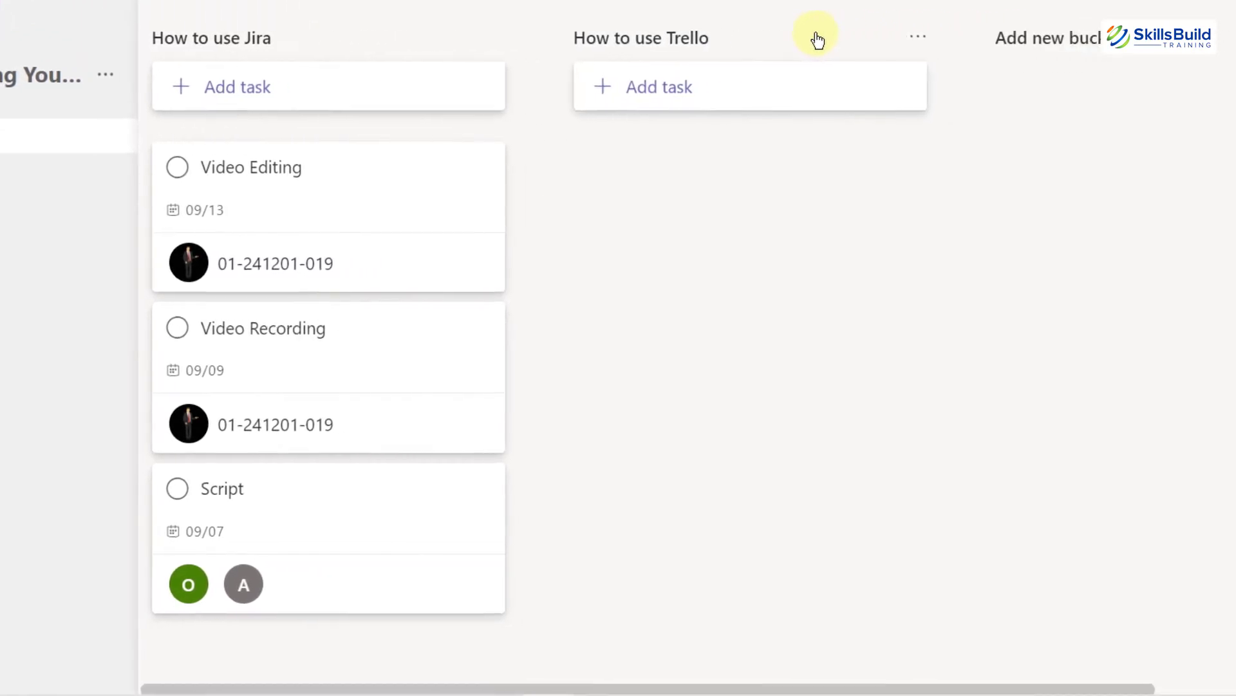
Step: Add a Script task to the How to use Trello bucket, due September 6, 2021 and assigned to the team member with initial A
{"action": "left_click", "coordinate": [589, 93]}
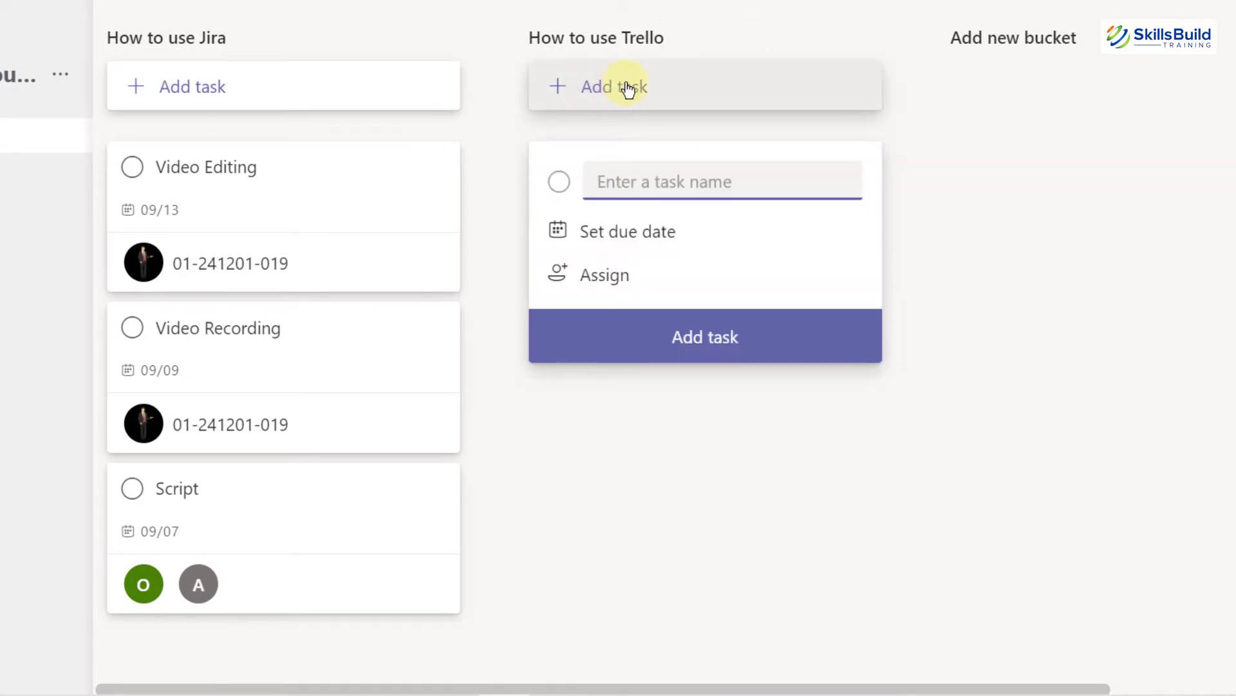
{"action": "left_click", "coordinate": [561, 135]}
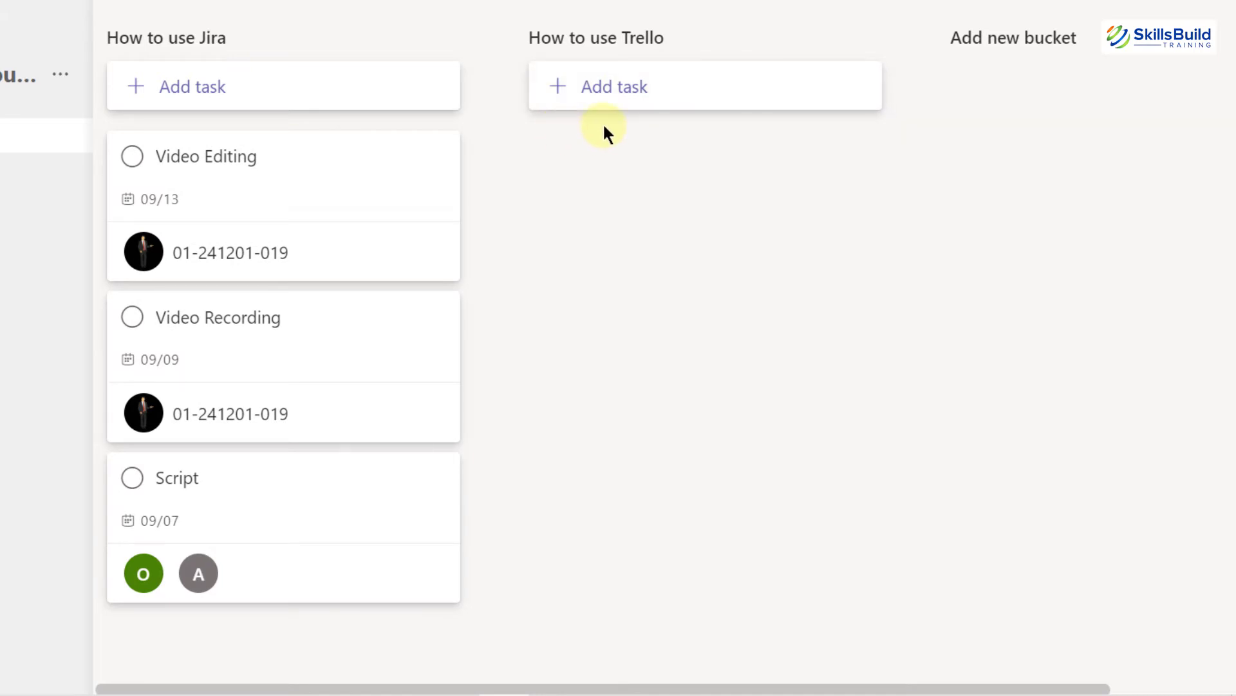
{"action": "left_click", "coordinate": [599, 89]}
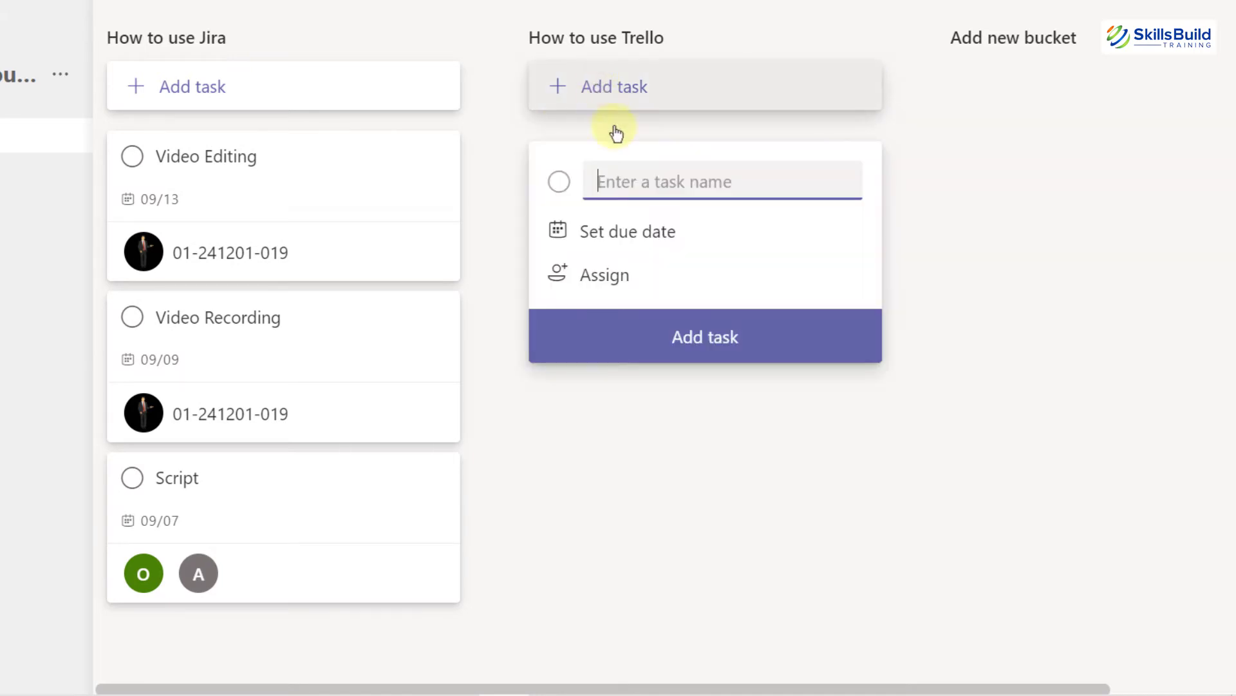
{"action": "type", "text": "Script"}
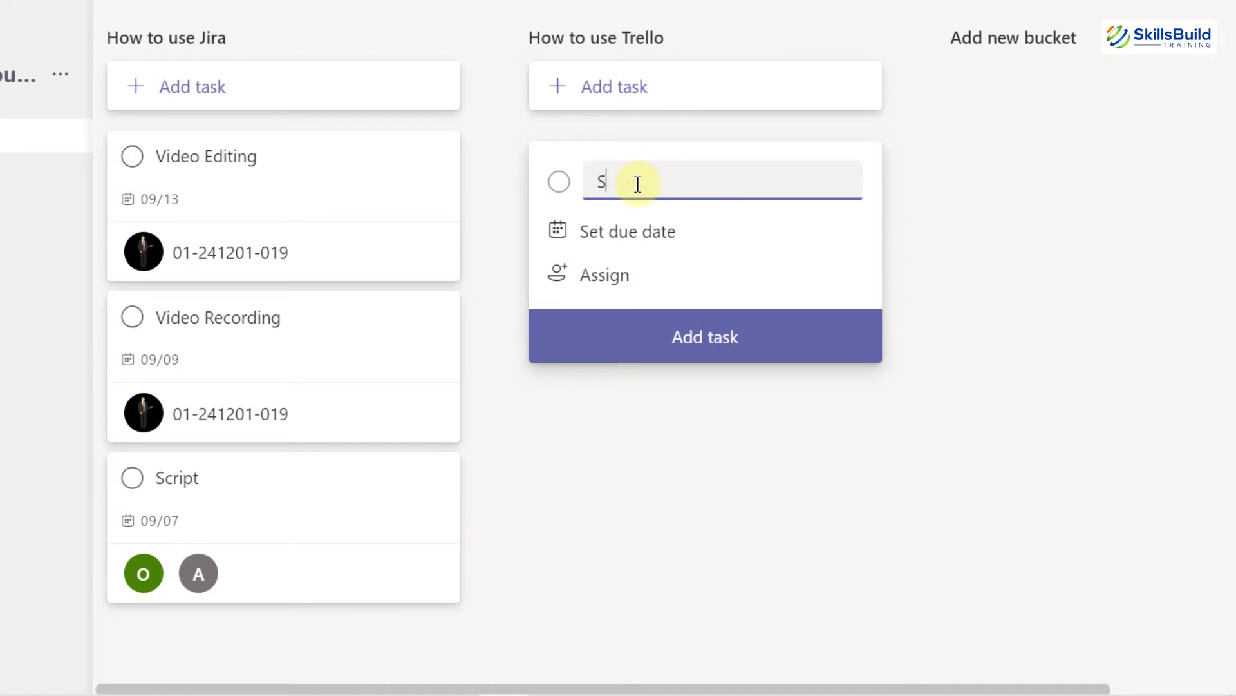
{"action": "left_click", "coordinate": [606, 237]}
{"action": "left_click", "coordinate": [616, 388]}
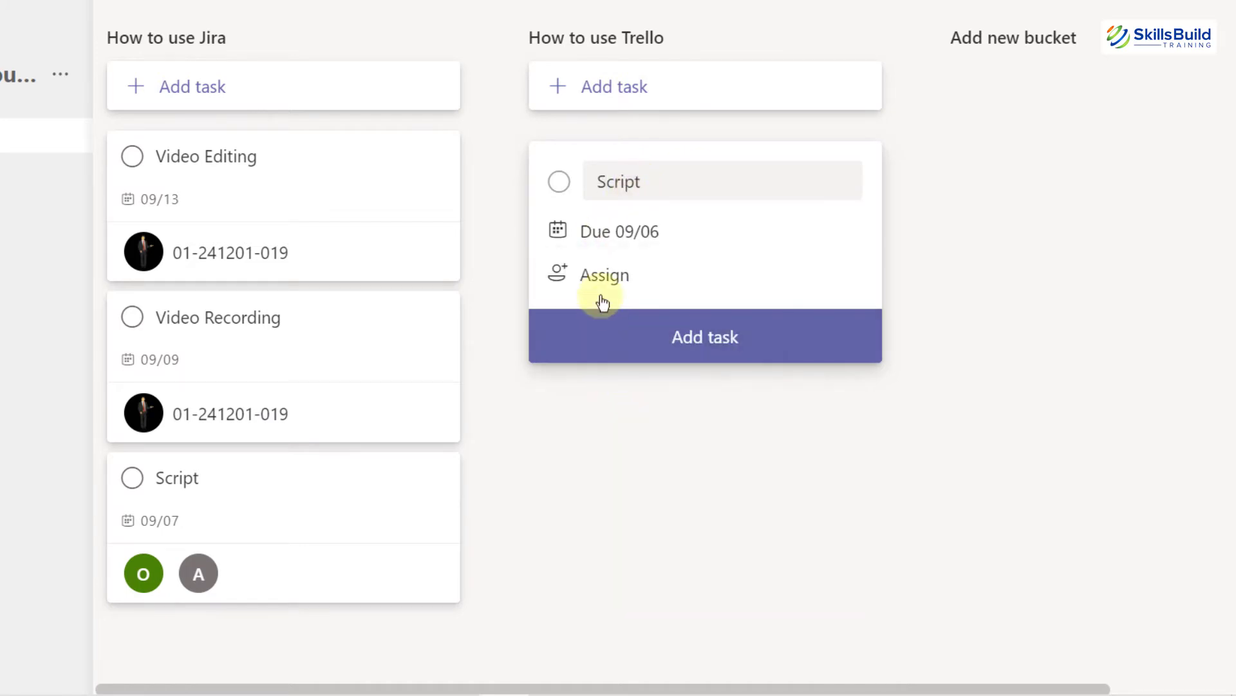
{"action": "left_click", "coordinate": [596, 275]}
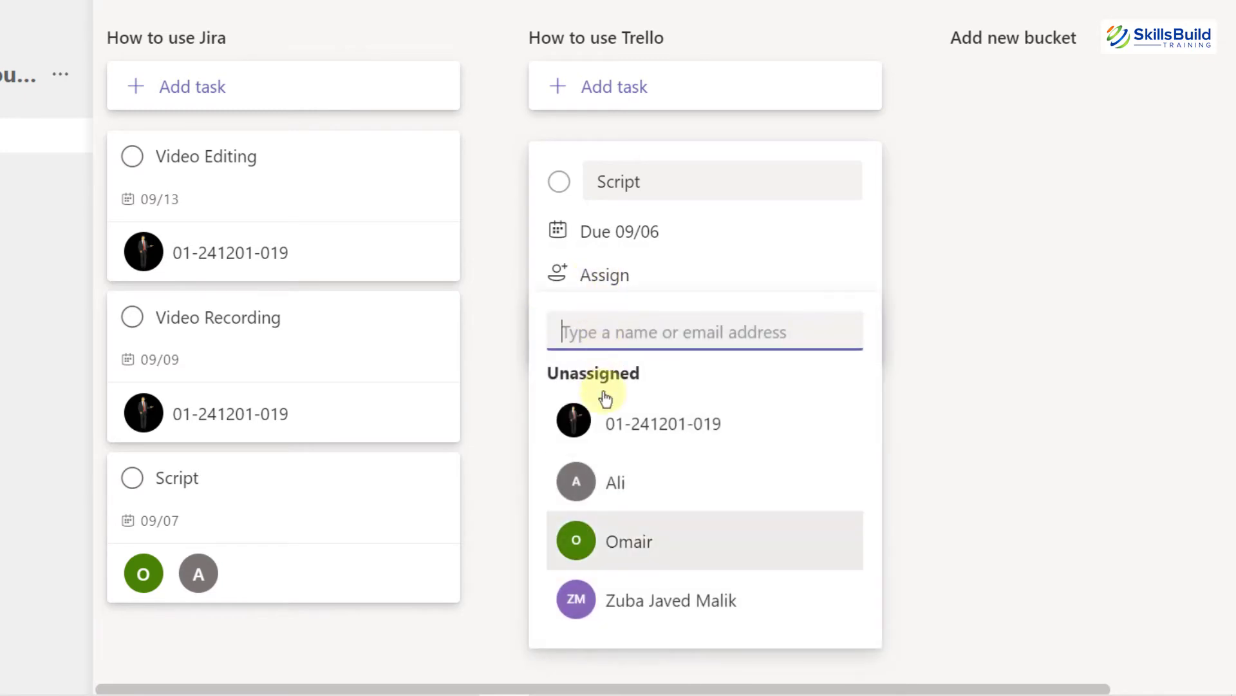
{"action": "left_click", "coordinate": [608, 483]}
{"action": "left_click", "coordinate": [705, 351]}
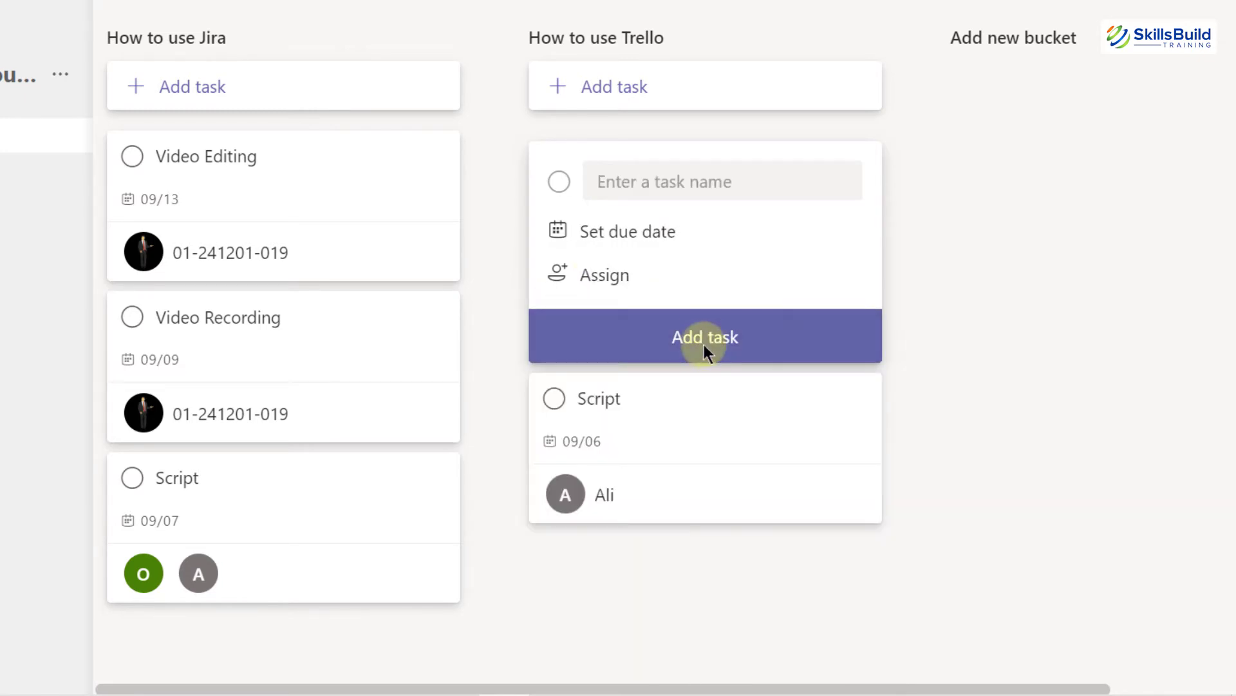
Step: Add a Recording and Editing task to the How to use Trello bucket, due September 10, 2021 and assigned to the first listed team member
{"action": "left_click", "coordinate": [672, 182]}
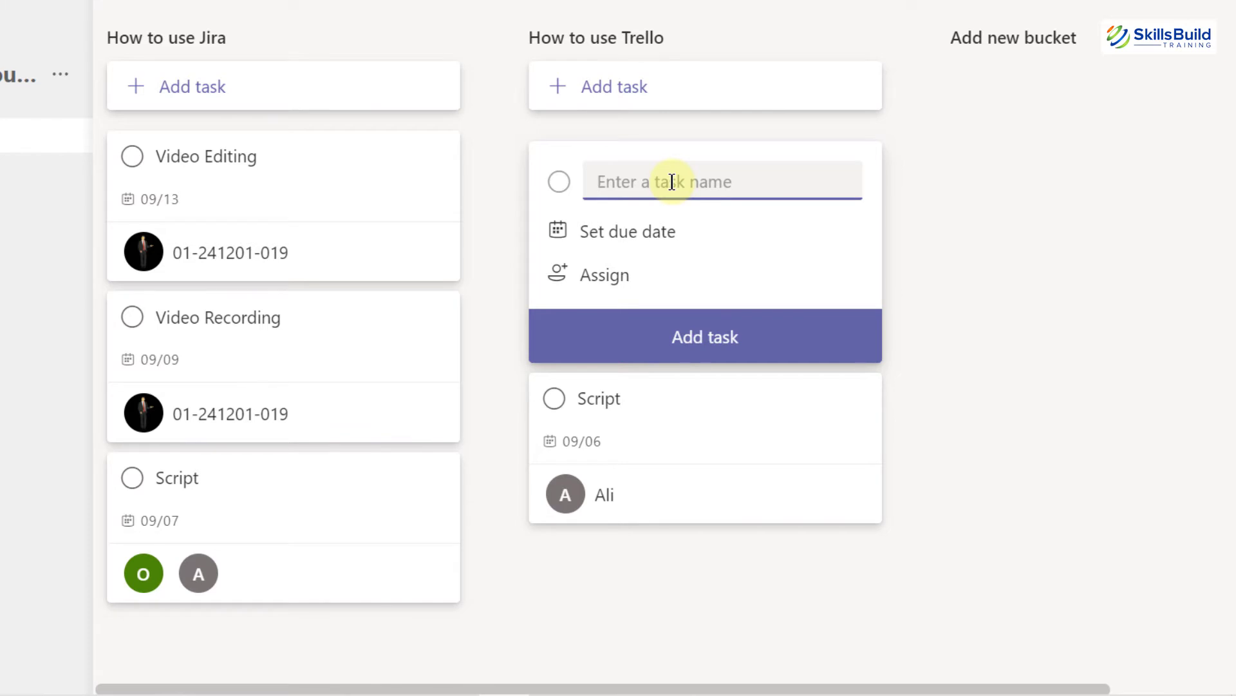
{"action": "type", "text": "R"}
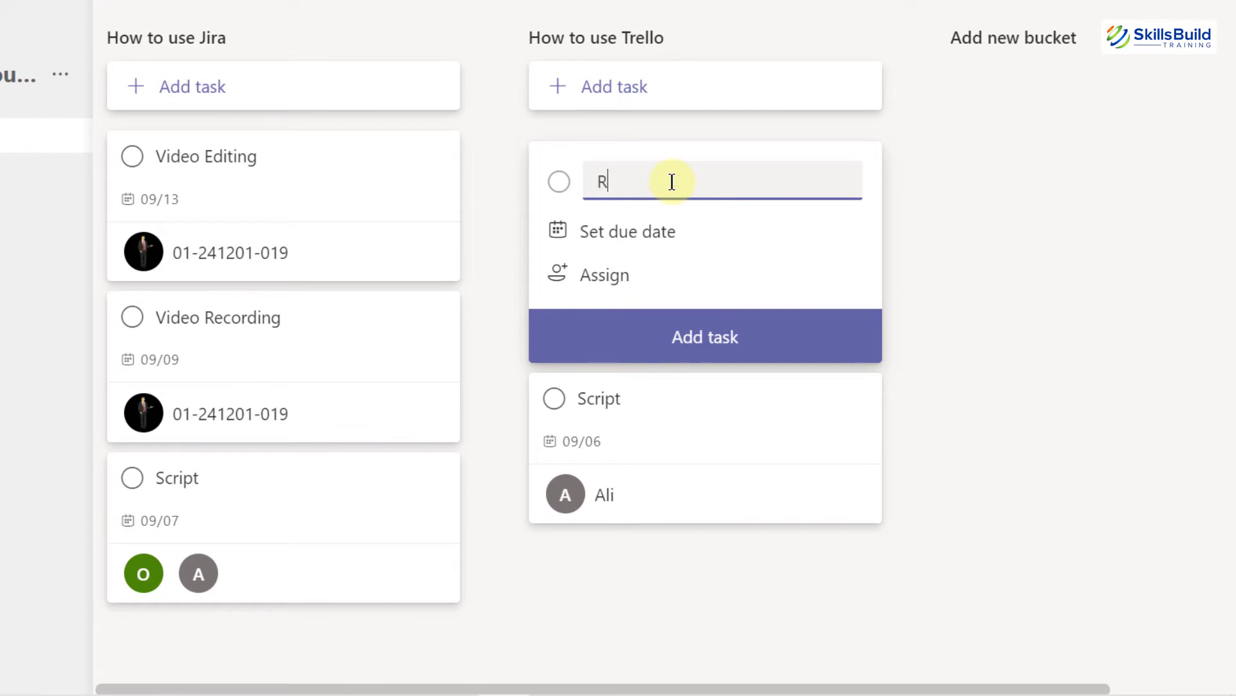
{"action": "type", "text": "ecording and Editing"}
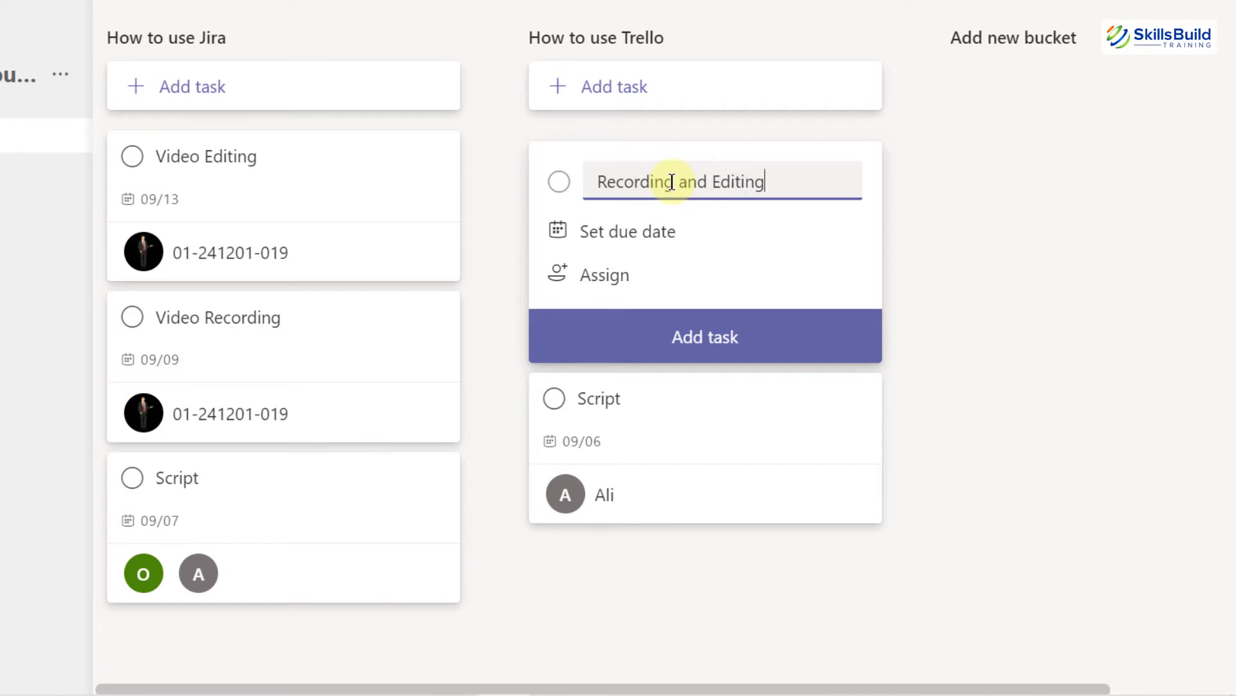
{"action": "left_click", "coordinate": [635, 238]}
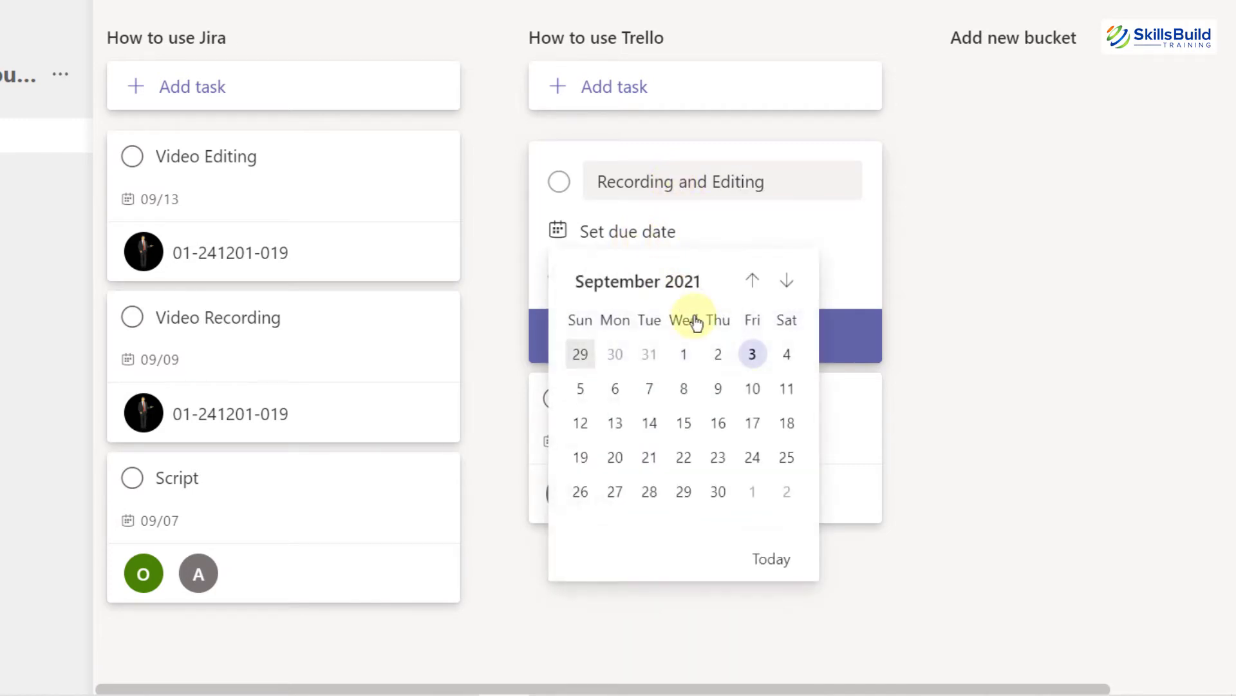
{"action": "left_click", "coordinate": [754, 393]}
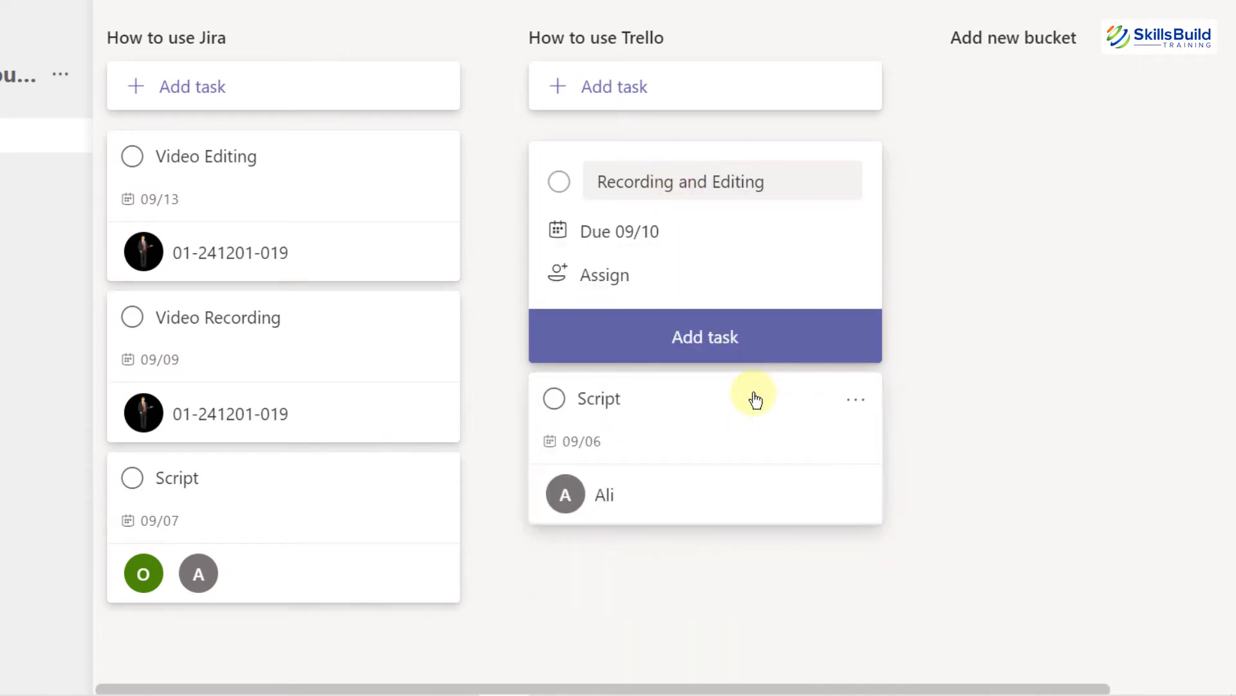
{"action": "left_click", "coordinate": [611, 275]}
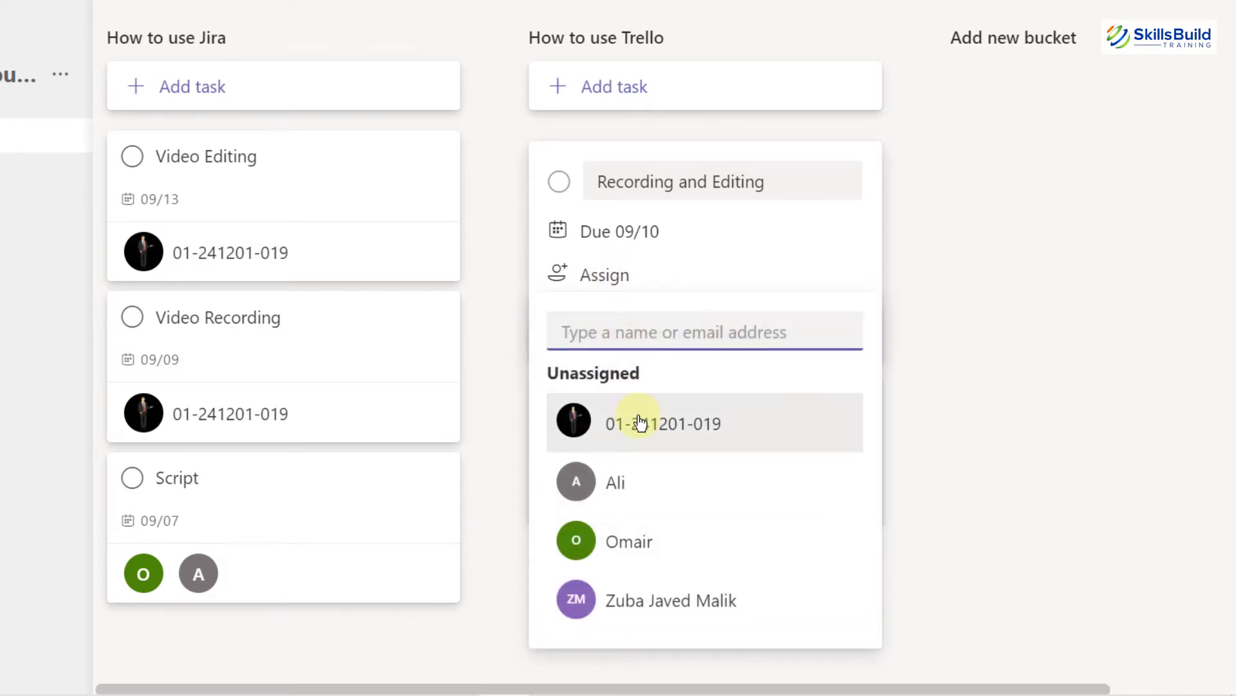
{"action": "left_click", "coordinate": [636, 422]}
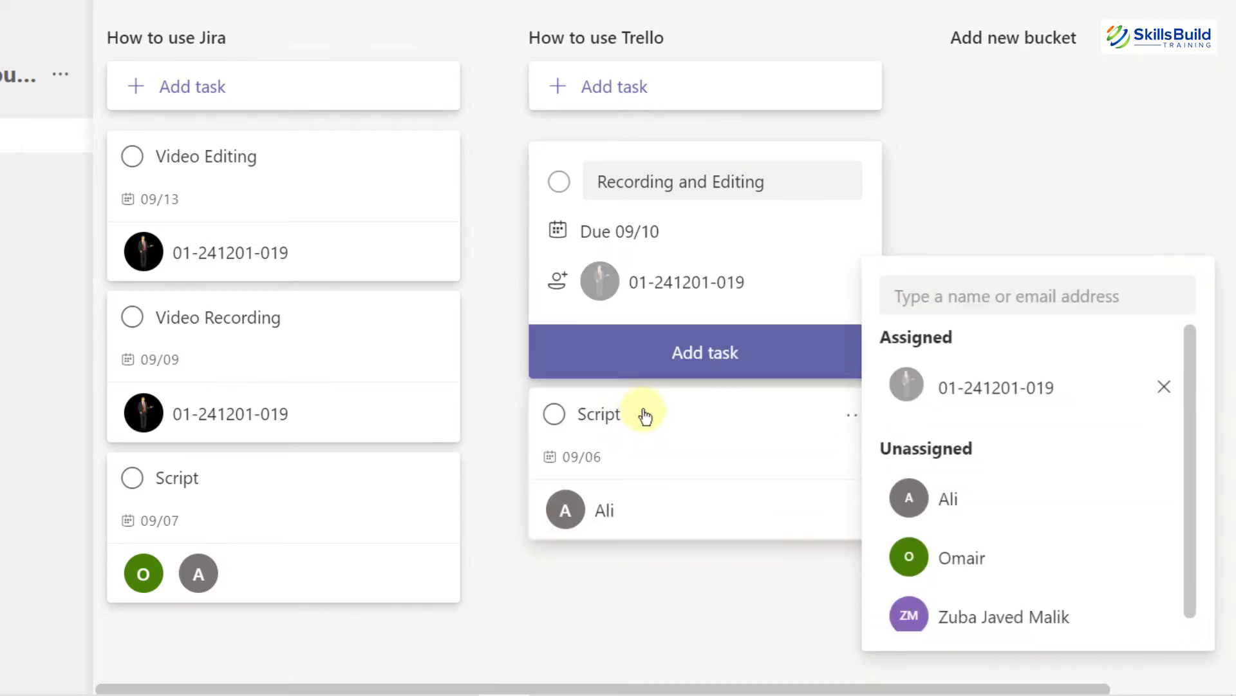
{"action": "left_click", "coordinate": [687, 364]}
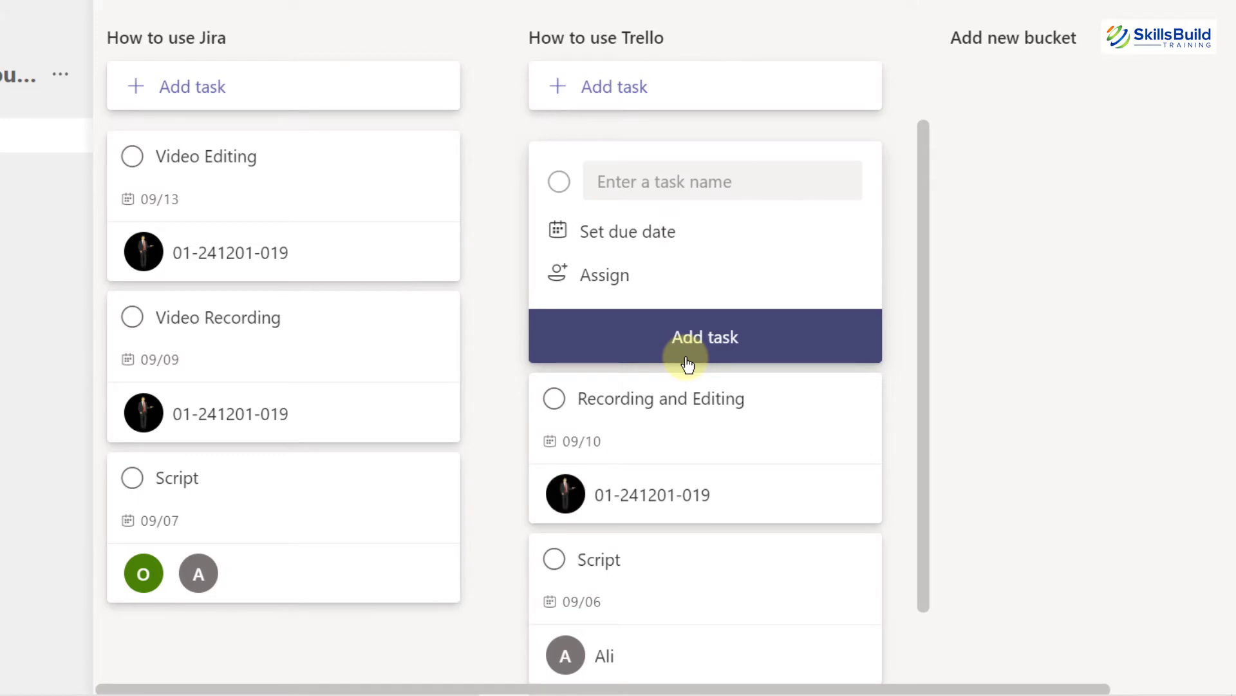
{"action": "scroll", "coordinate": [653, 386], "scroll_direction": "down", "scroll_amount": 1}
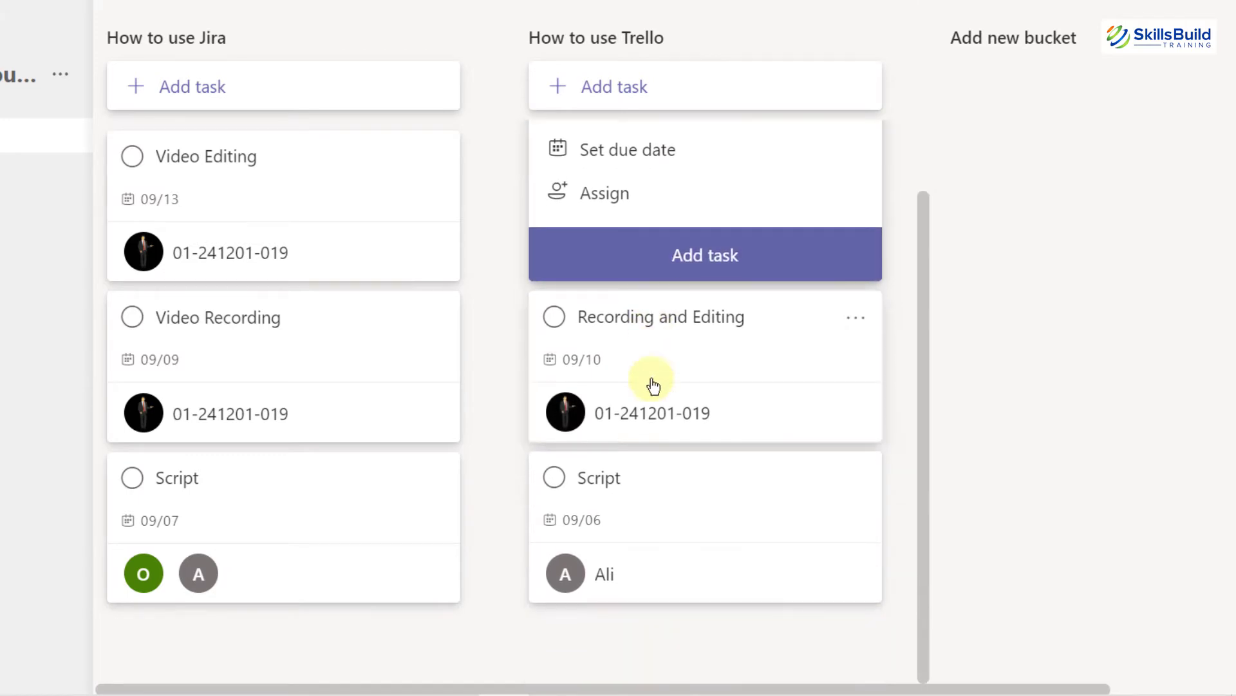
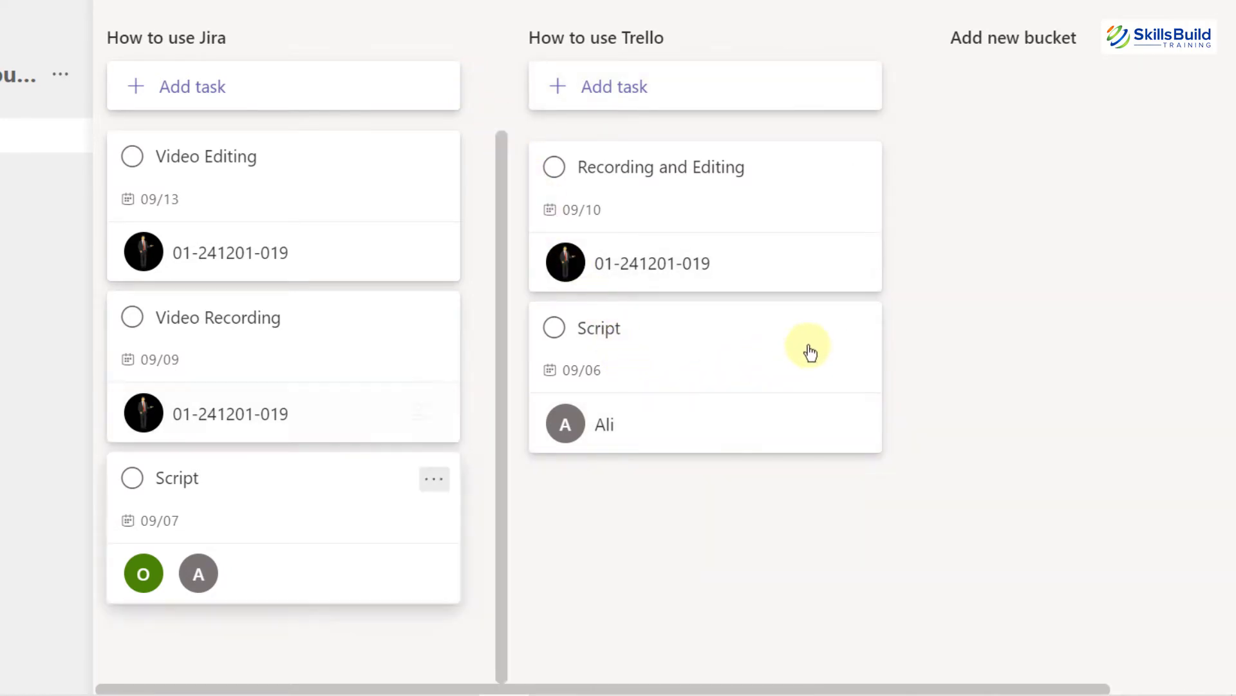
Step: Apply the Red label to the Script task in the How to use Trello bucket
{"action": "left_click", "coordinate": [856, 331]}
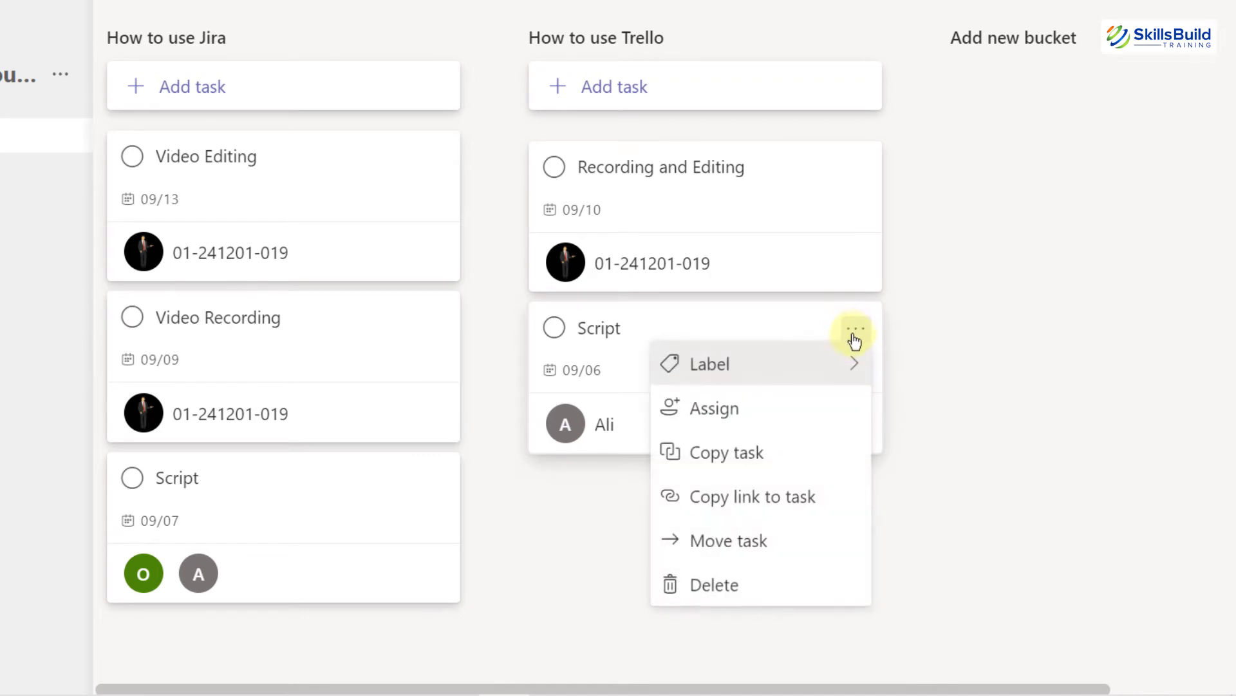
{"action": "left_click", "coordinate": [841, 372]}
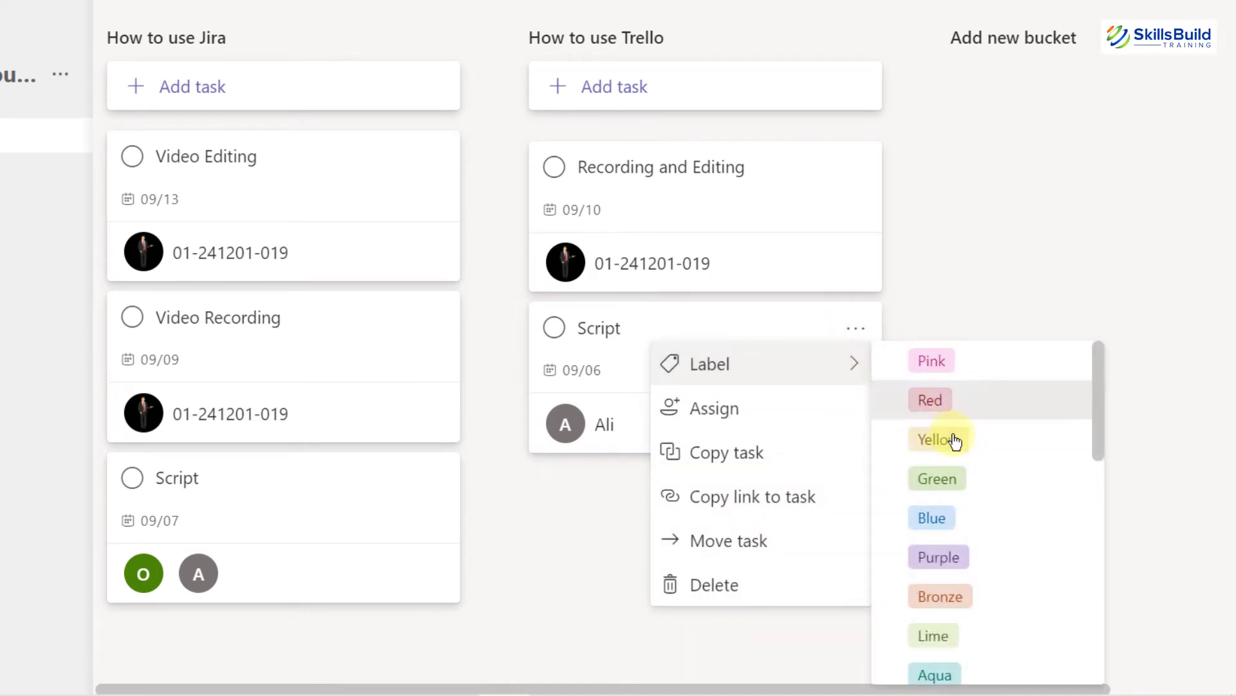
{"action": "scroll", "coordinate": [950, 437], "scroll_direction": "down", "scroll_amount": 2}
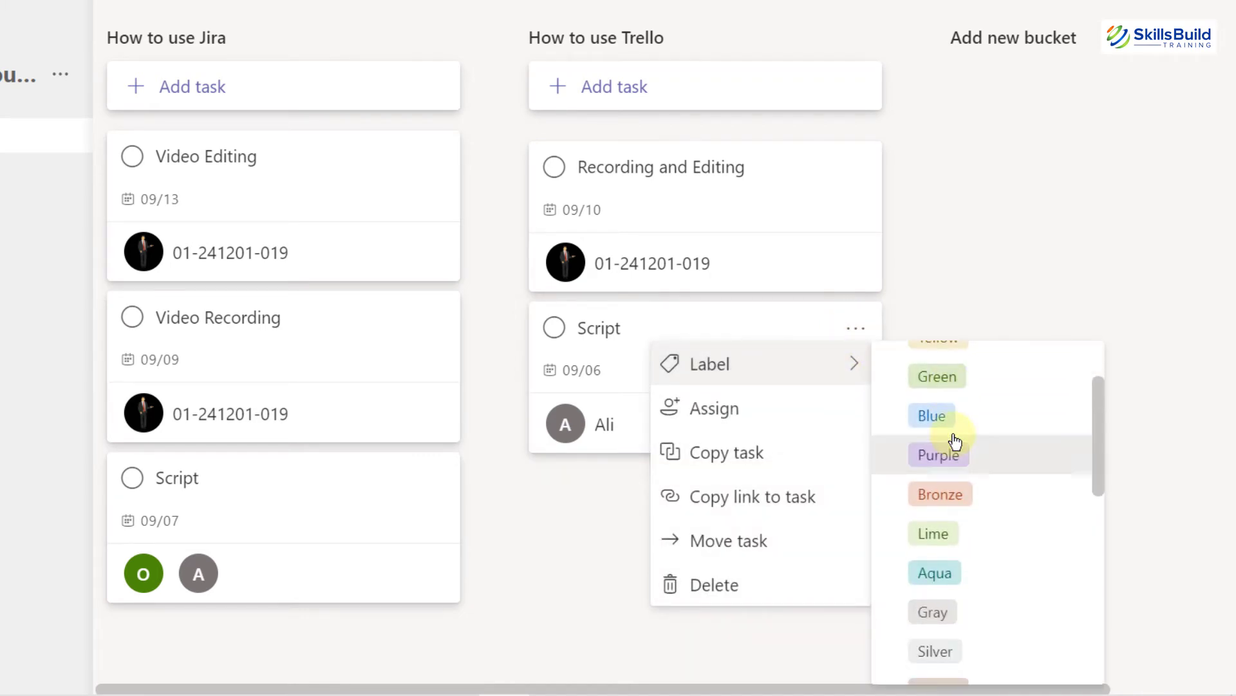
{"action": "scroll", "coordinate": [955, 442], "scroll_direction": "up", "scroll_amount": 2}
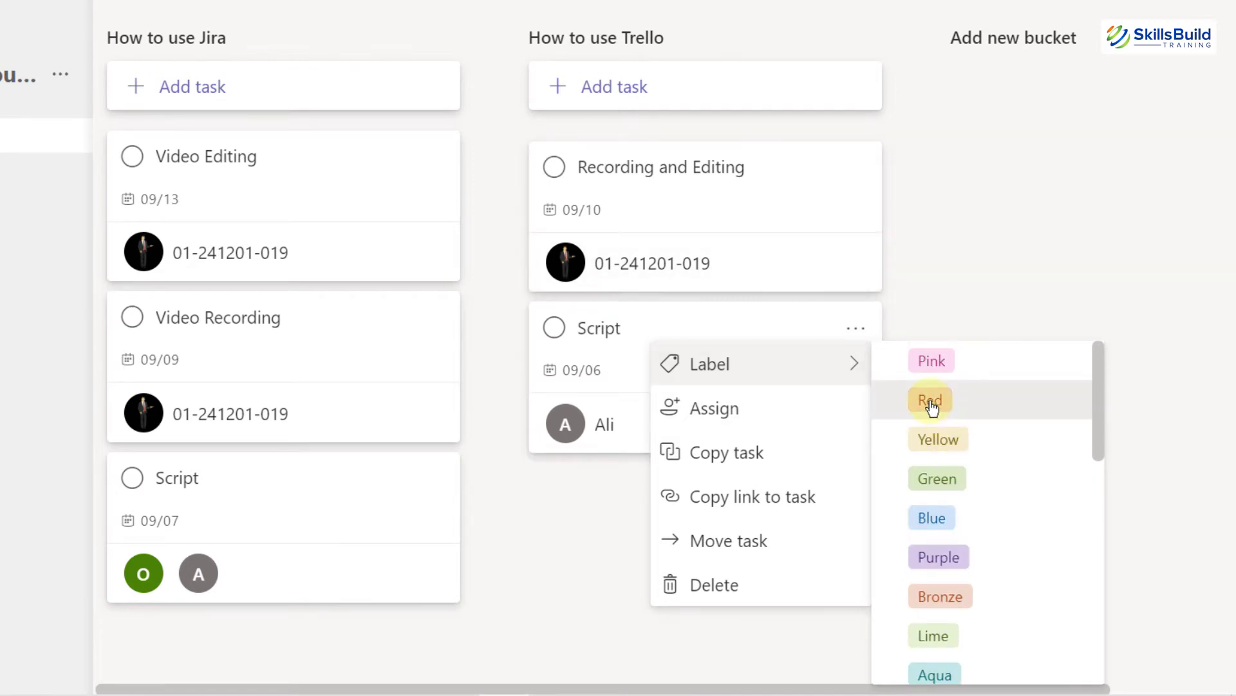
{"action": "left_click", "coordinate": [932, 402]}
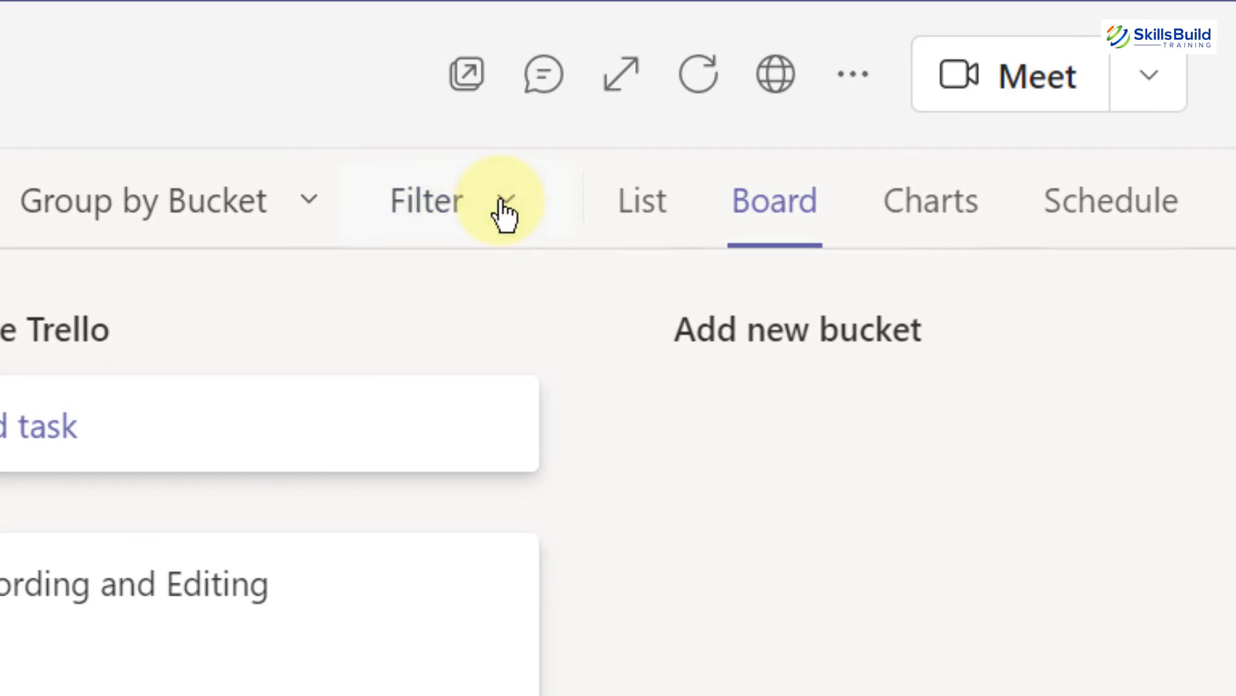
Step: Filter the board to tasks due next week and assigned to the first listed team member, and clear the filters after viewing
{"action": "left_click", "coordinate": [505, 212]}
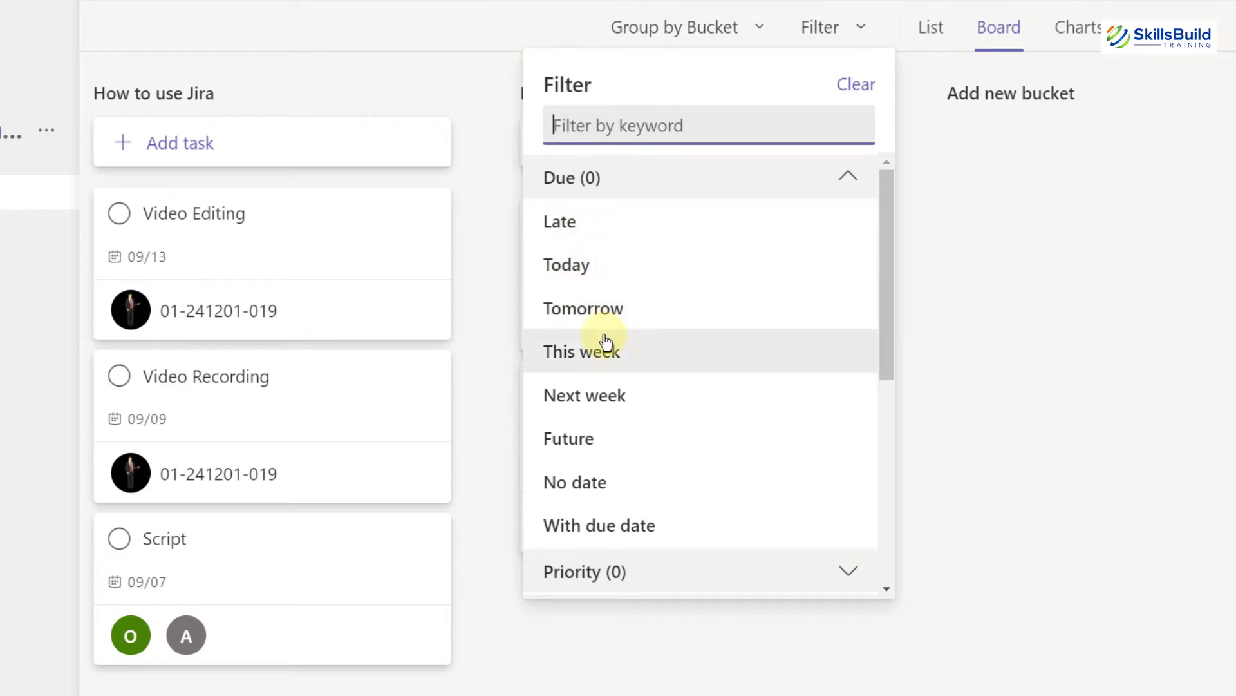
{"action": "left_click", "coordinate": [614, 395]}
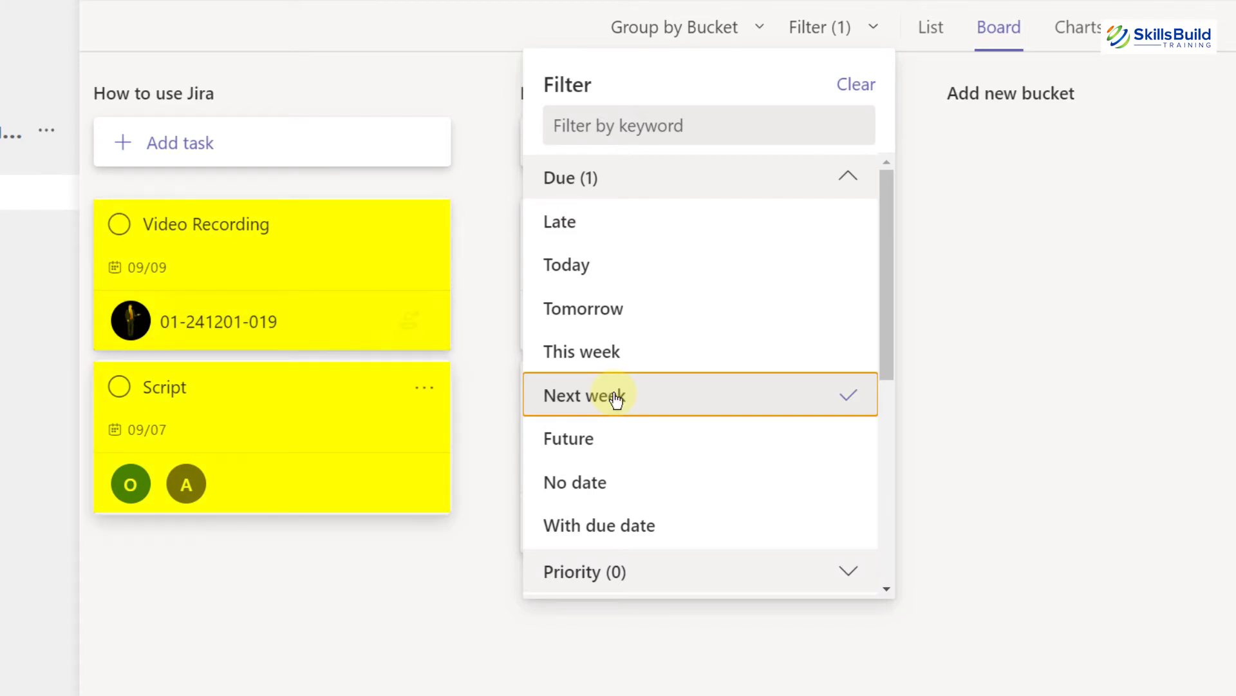
{"action": "scroll", "coordinate": [907, 155], "scroll_direction": "down", "scroll_amount": 7}
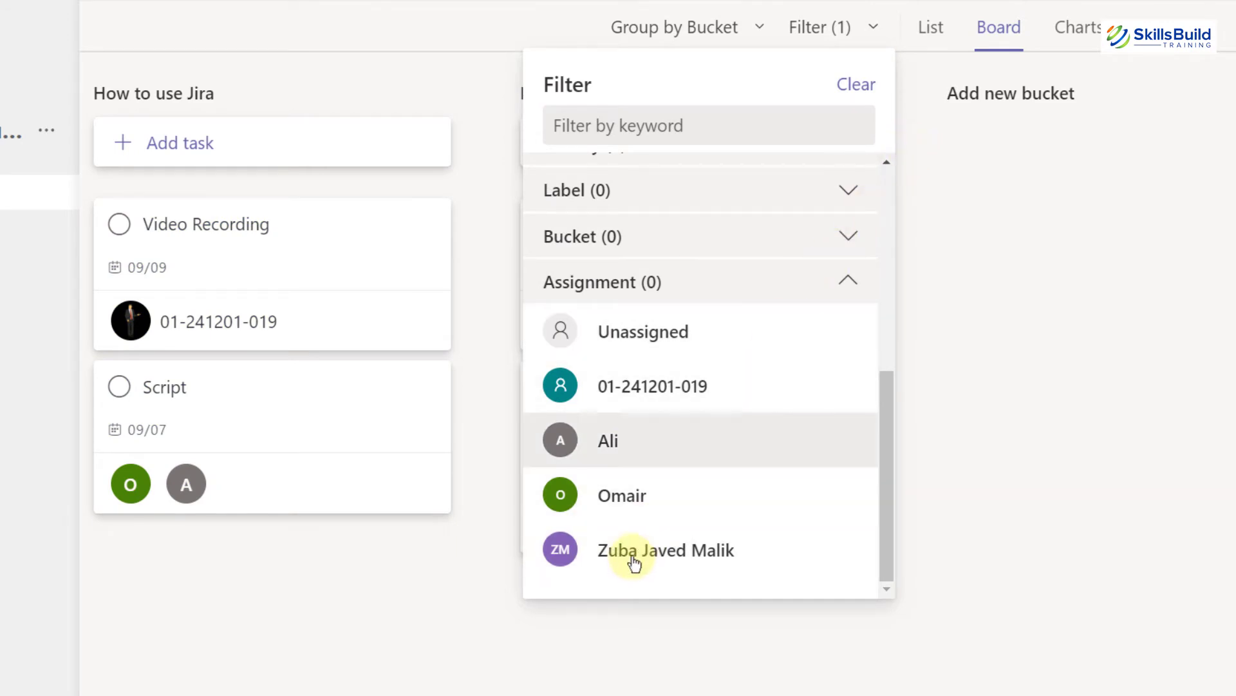
{"action": "left_click", "coordinate": [670, 395]}
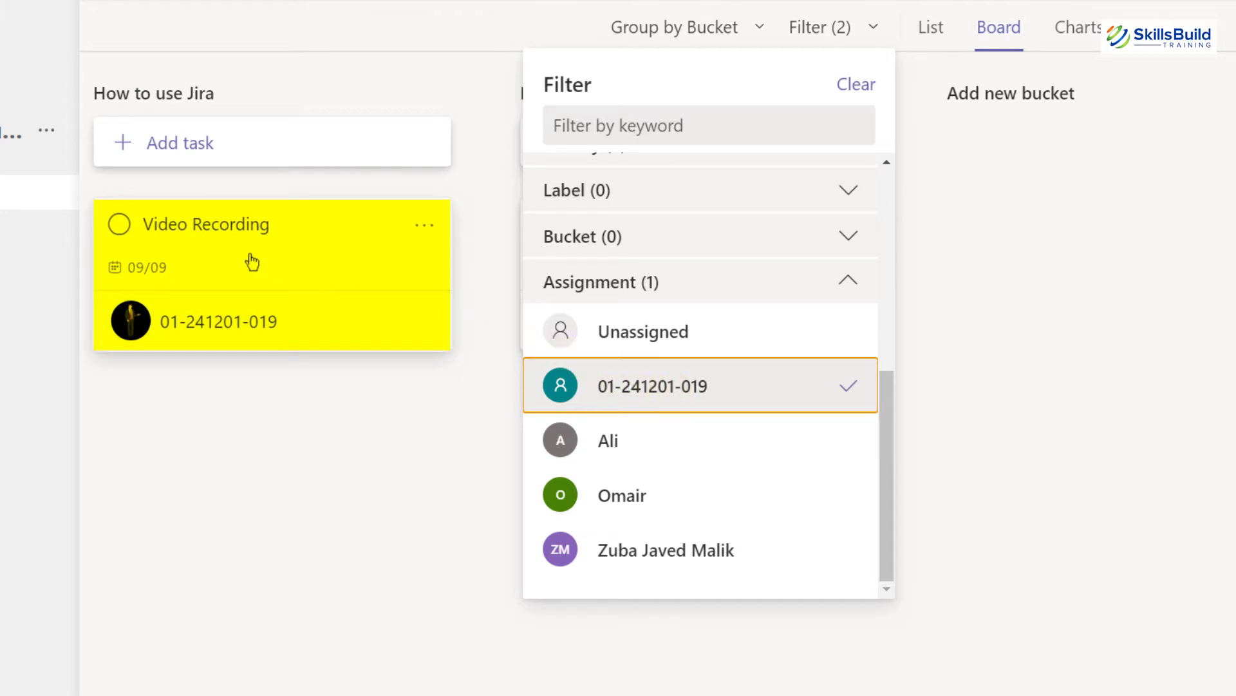
{"action": "left_click", "coordinate": [858, 87]}
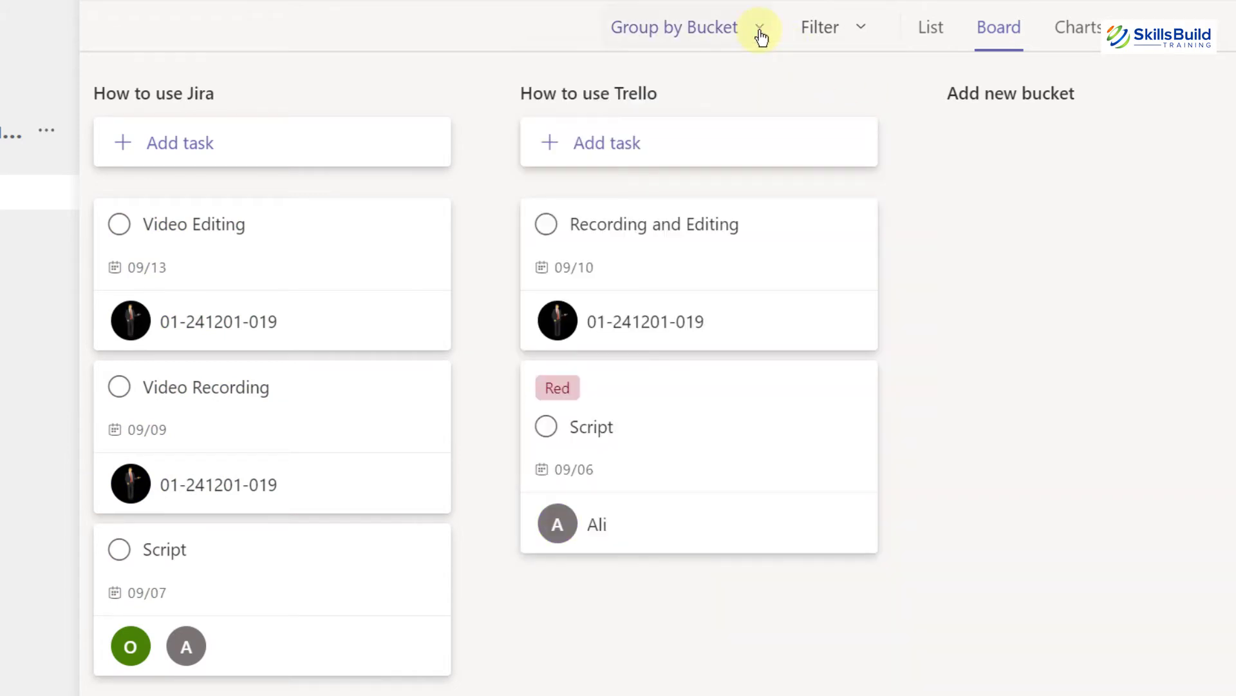
Step: Group the board's tasks by priority and look through the tasks in the Medium column
{"action": "left_click", "coordinate": [761, 37]}
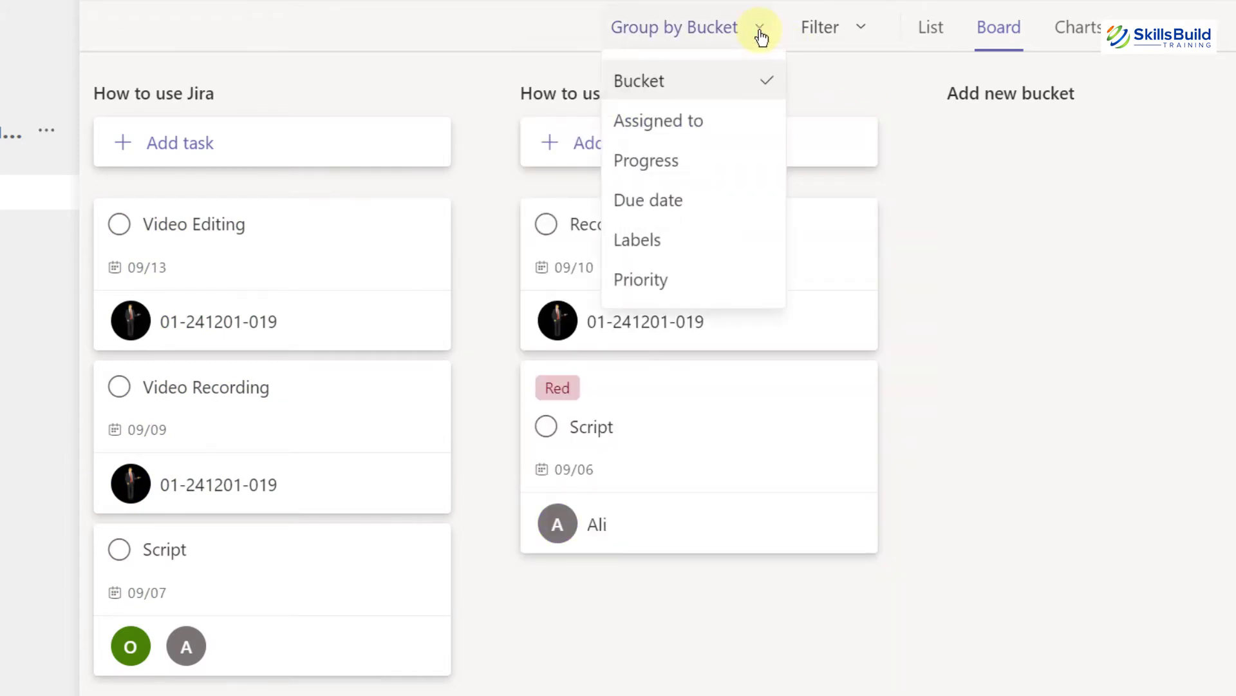
{"action": "left_click", "coordinate": [688, 121]}
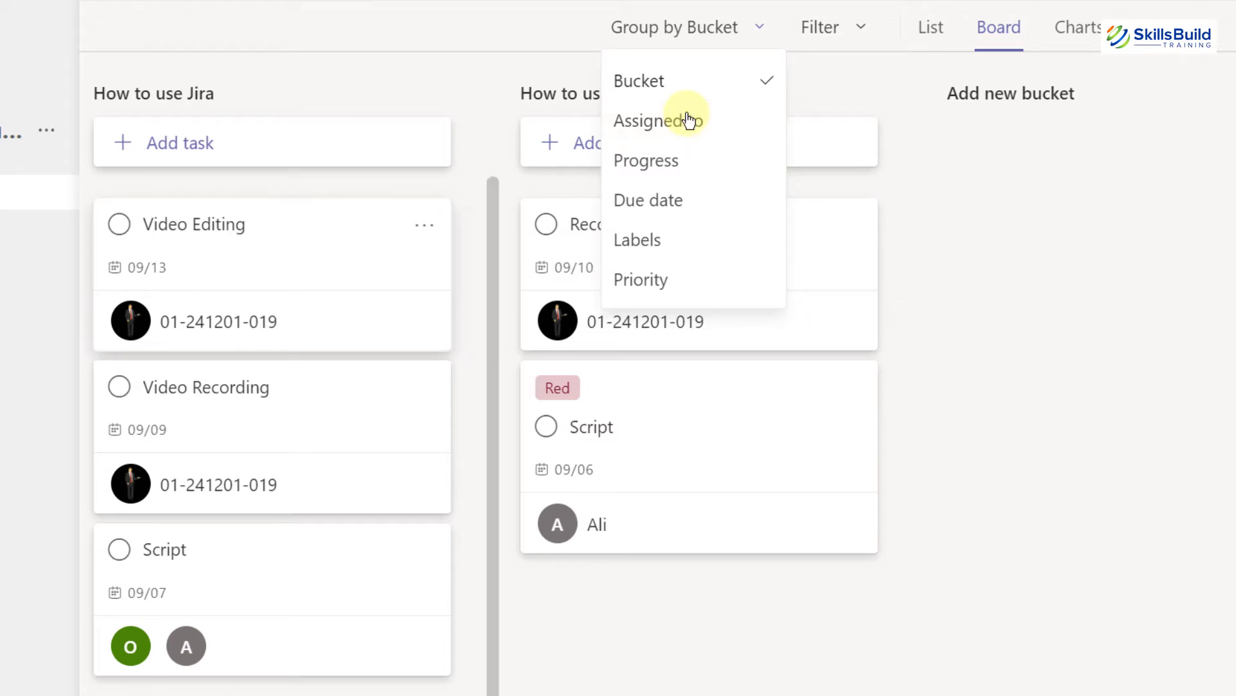
{"action": "key", "text": "Down"}
{"action": "key", "text": "Down"}
{"action": "key", "text": "Down"}
{"action": "key", "text": "Down"}
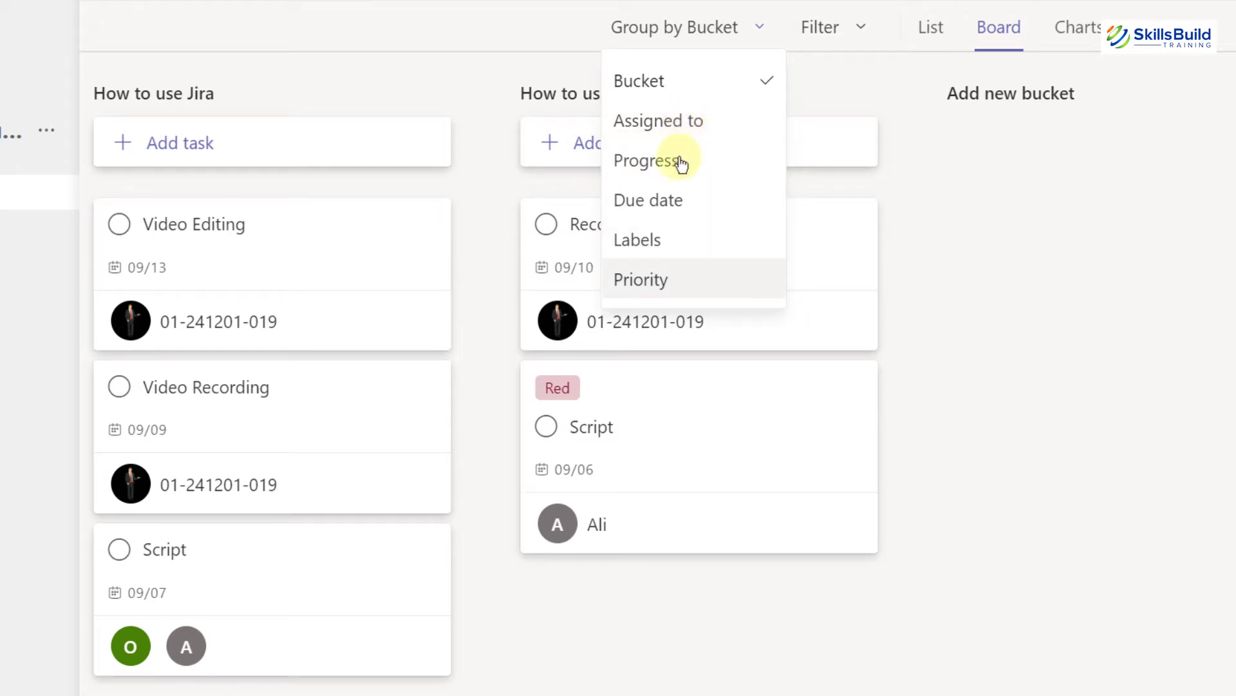
{"action": "left_click", "coordinate": [659, 279]}
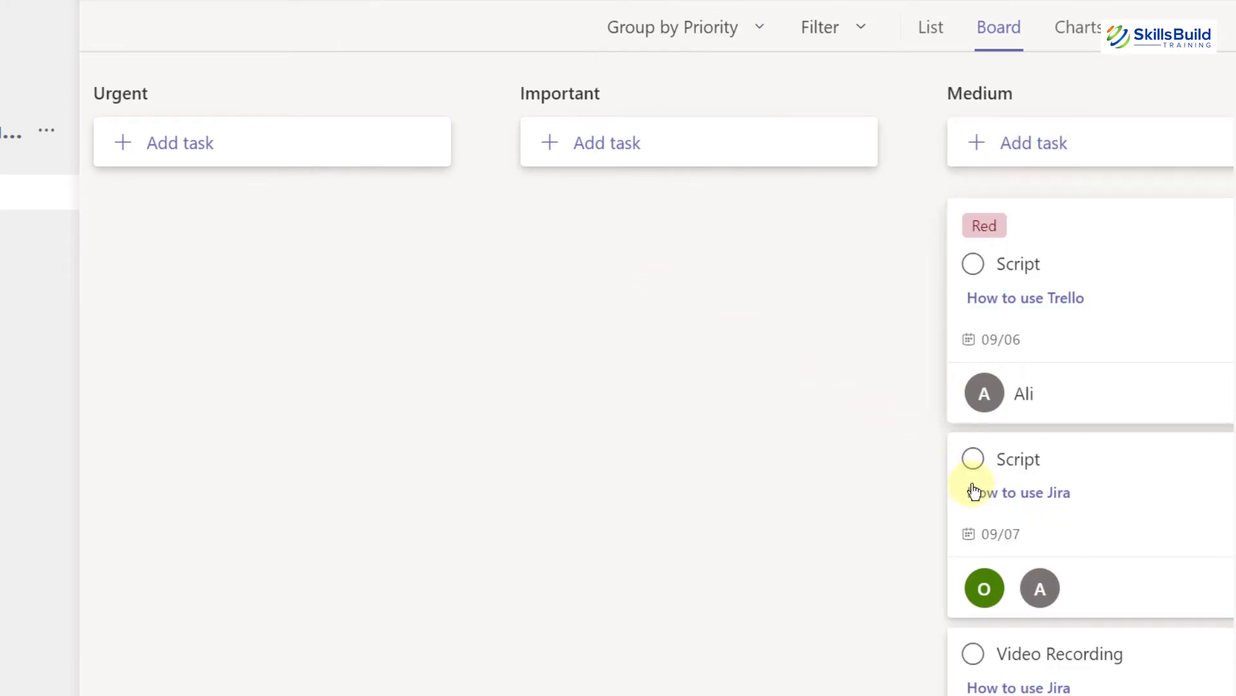
{"action": "scroll", "coordinate": [973, 491], "scroll_direction": "down", "scroll_amount": 8}
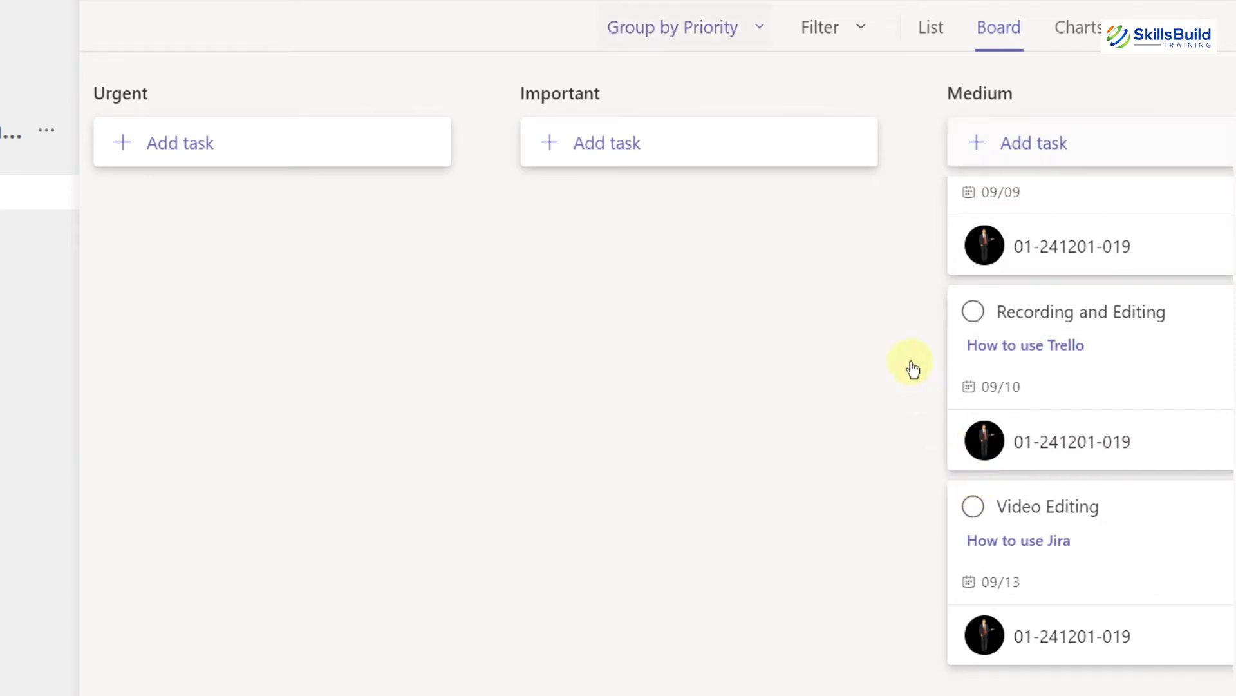
Step: Group the board's tasks by progress and look through the Not started column
{"action": "left_click", "coordinate": [747, 31]}
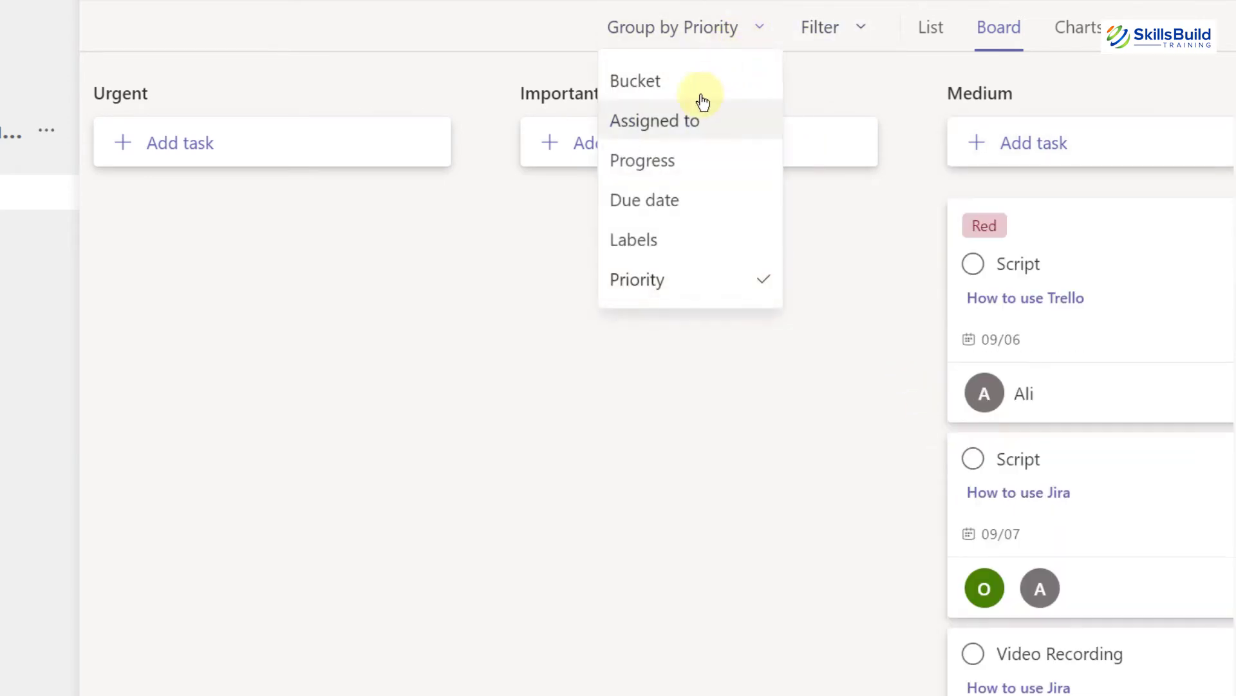
{"action": "left_click", "coordinate": [653, 164]}
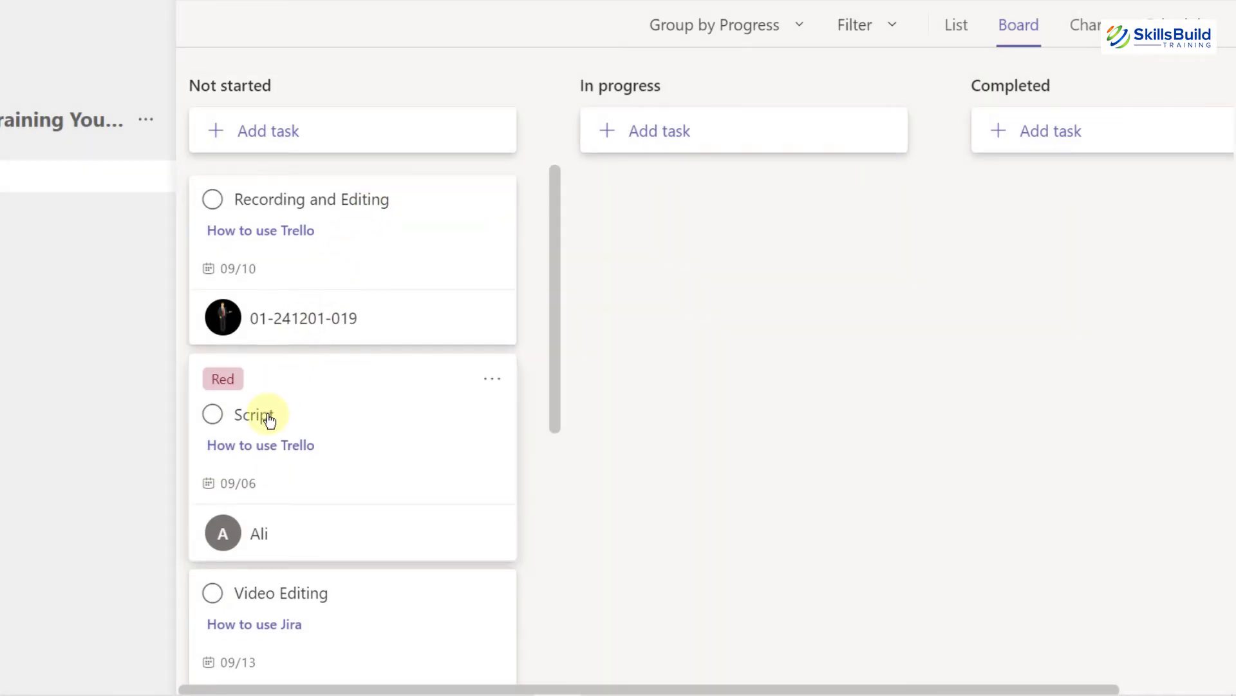
{"action": "scroll", "coordinate": [268, 419], "scroll_direction": "down", "scroll_amount": 8}
{"action": "scroll", "coordinate": [268, 419], "scroll_direction": "up", "scroll_amount": 8}
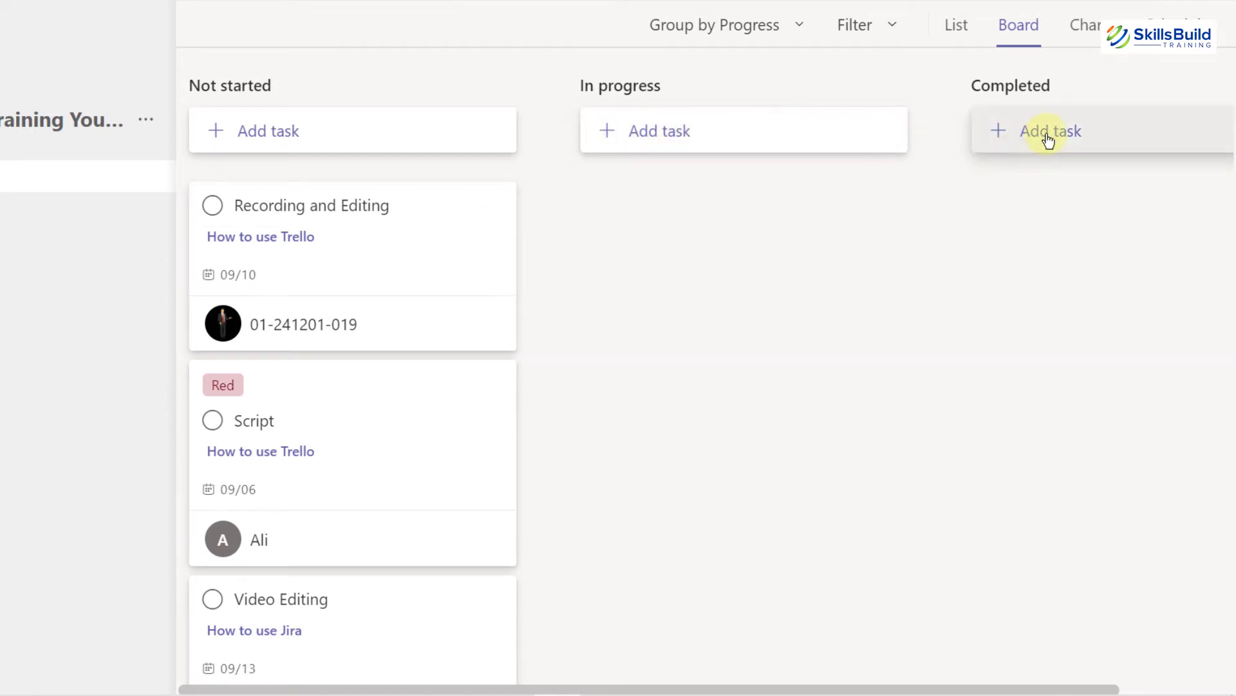
Step: Keep the tasks grouped by progress and view them as a list
{"action": "left_click", "coordinate": [801, 29]}
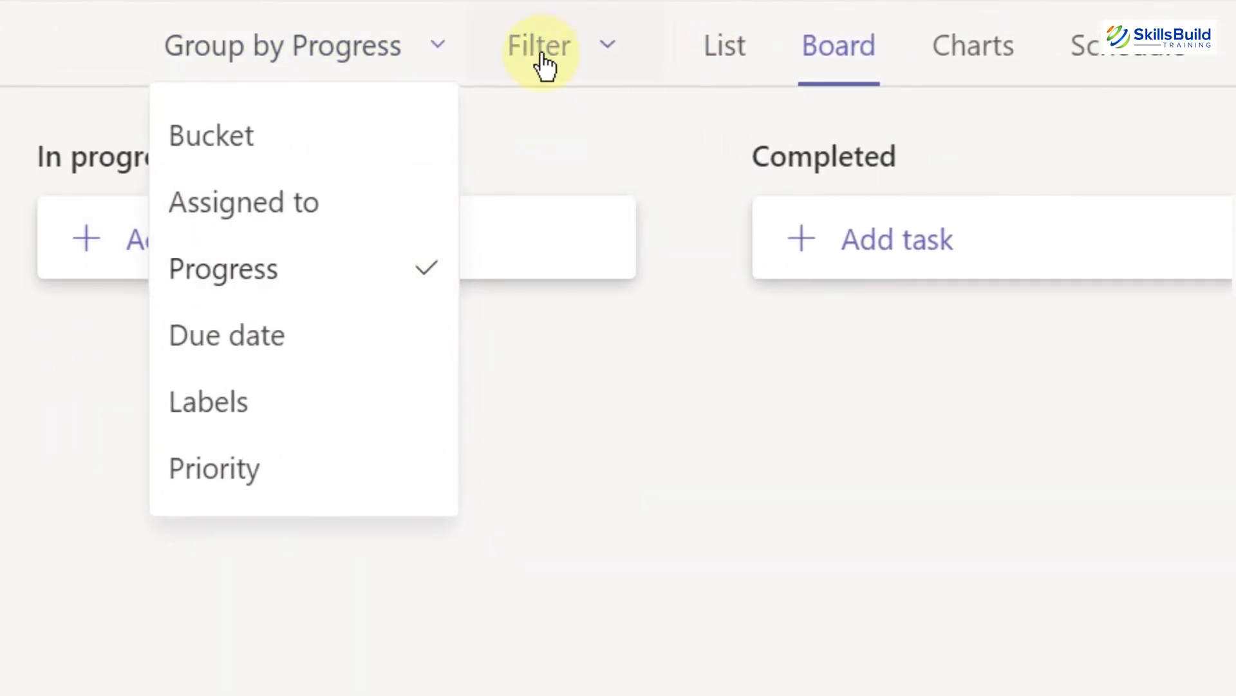
{"action": "left_click", "coordinate": [326, 287]}
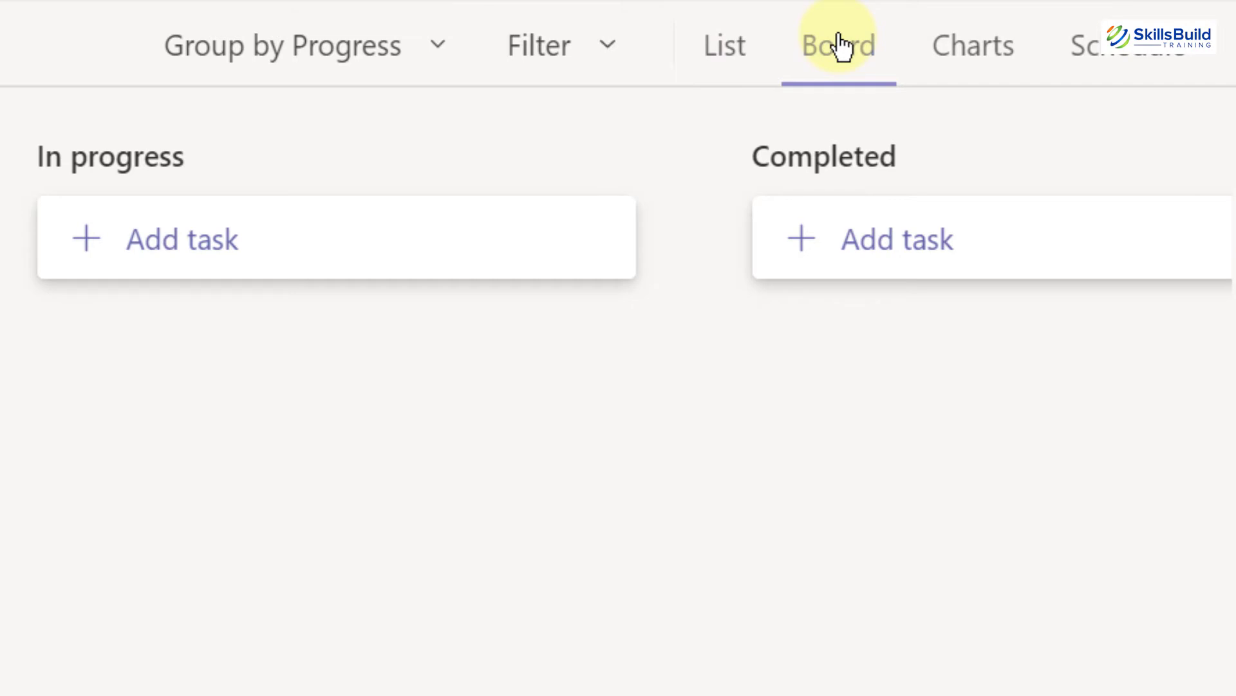
{"action": "left_click", "coordinate": [735, 49]}
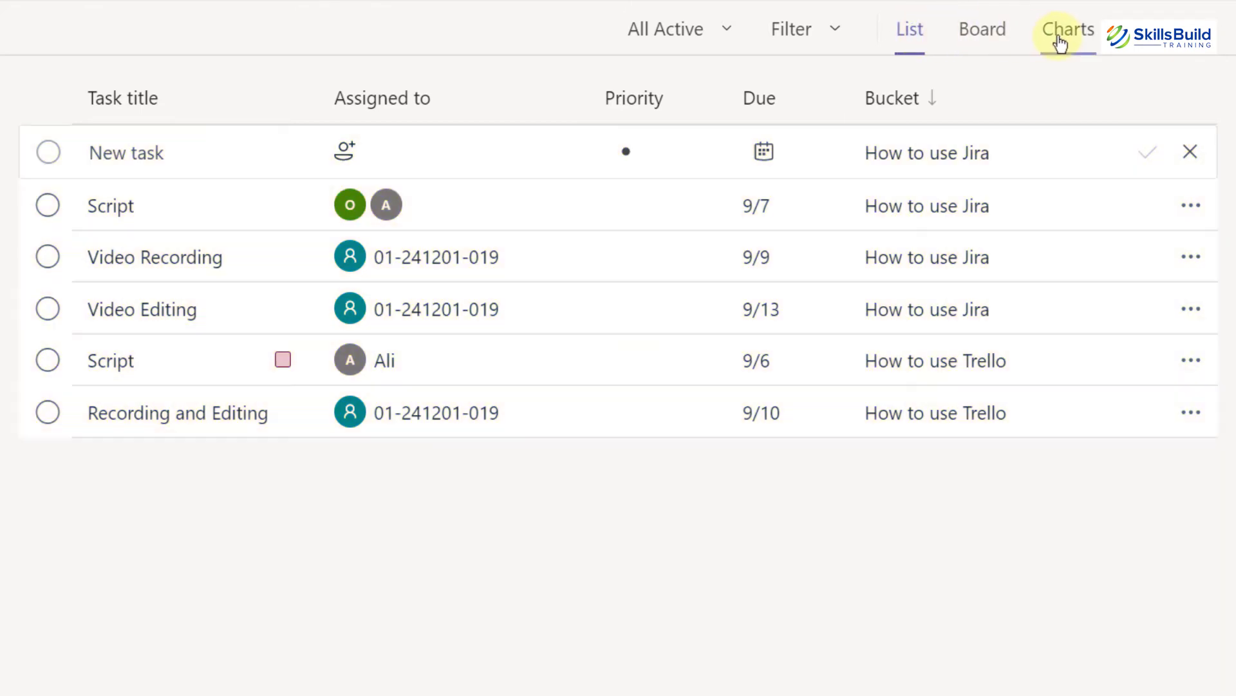
Step: Examine the plan's charts for status, buckets, priority and members, including the Medium priority bar and the member bars
{"action": "left_click", "coordinate": [1059, 44]}
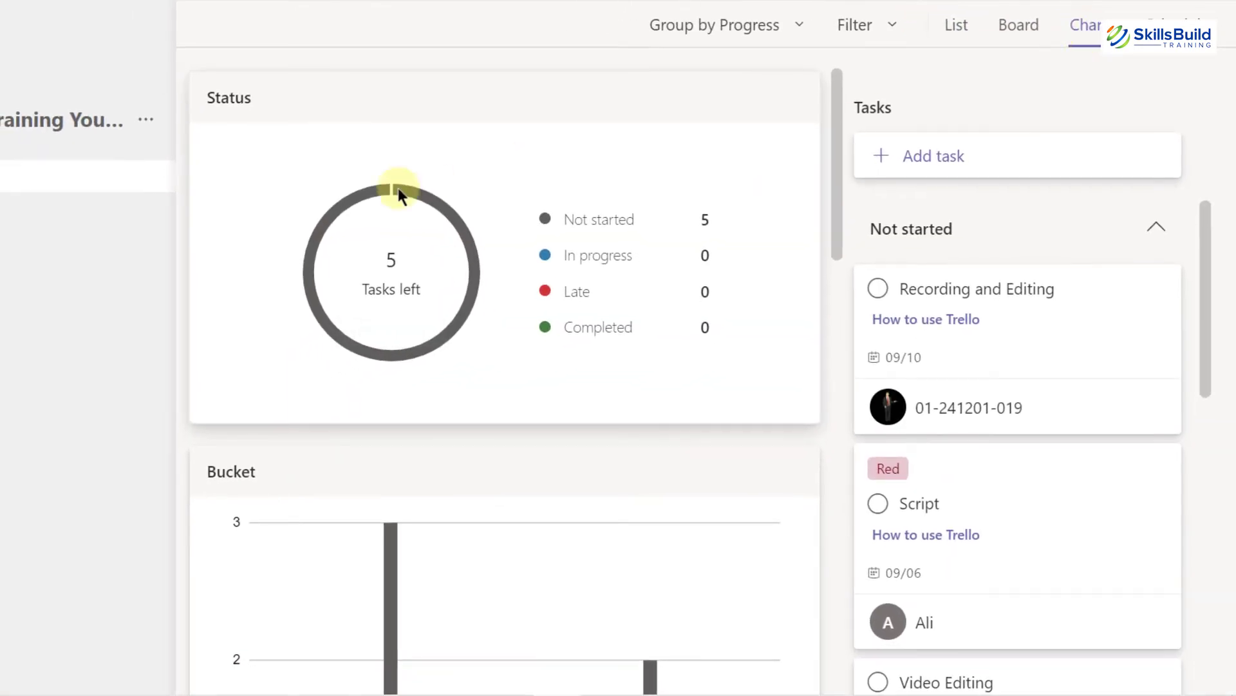
{"action": "mouse_move", "coordinate": [373, 194]}
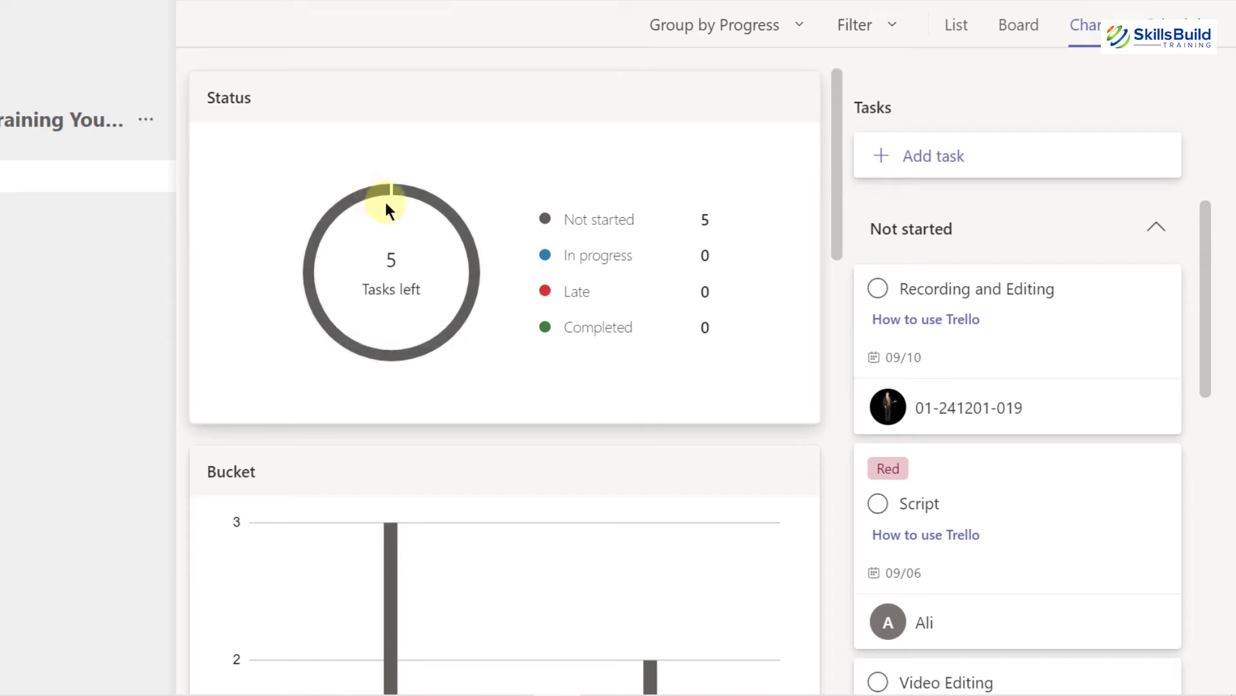
{"action": "scroll", "coordinate": [603, 353], "scroll_direction": "down", "scroll_amount": 4}
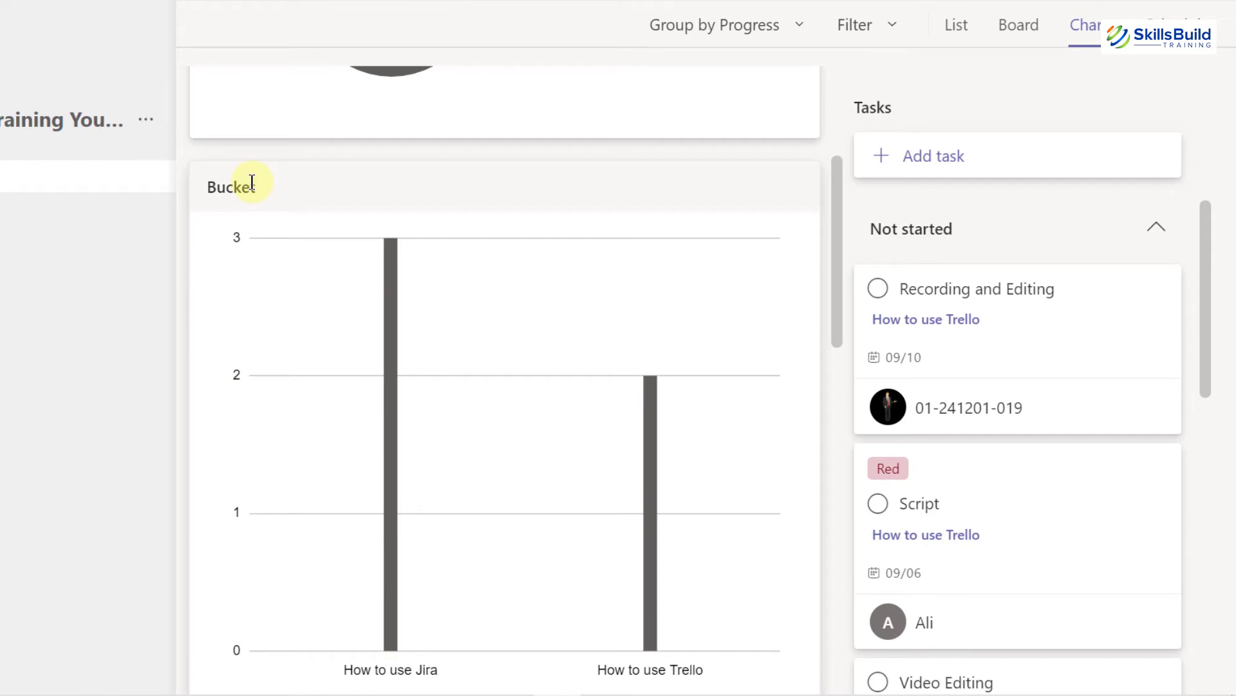
{"action": "scroll", "coordinate": [370, 234], "scroll_direction": "down", "scroll_amount": 1}
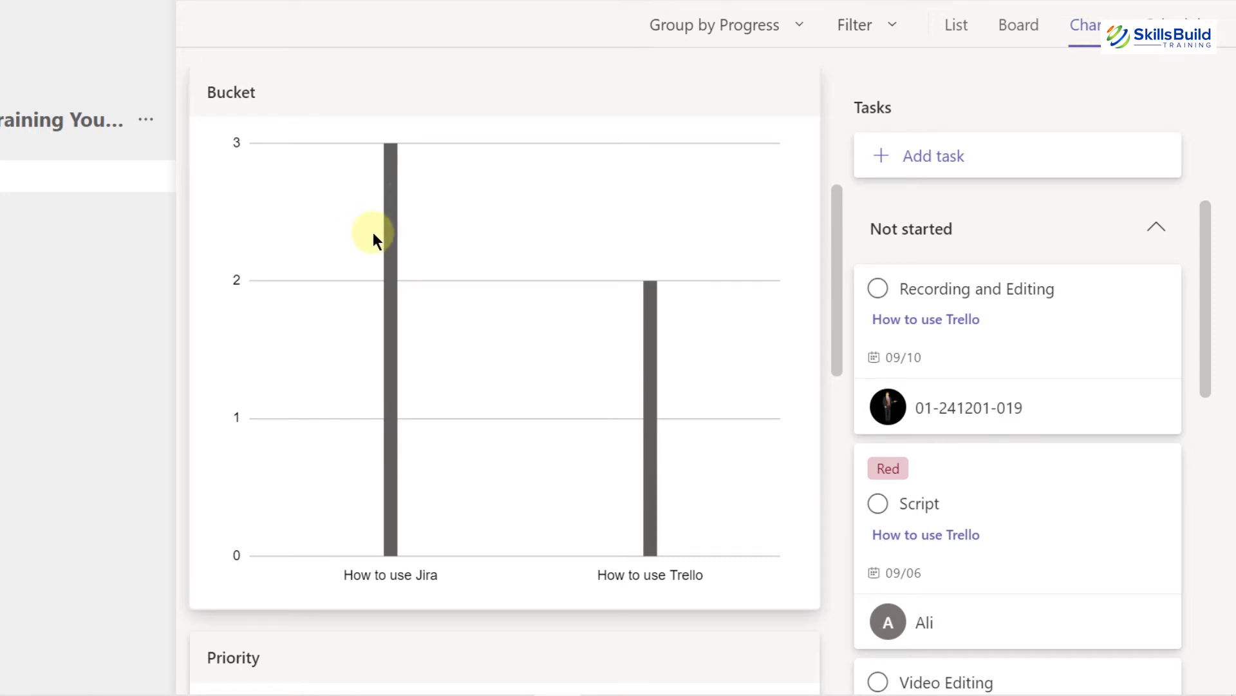
{"action": "scroll", "coordinate": [479, 340], "scroll_direction": "down", "scroll_amount": 1}
{"action": "scroll", "coordinate": [480, 338], "scroll_direction": "down", "scroll_amount": 5}
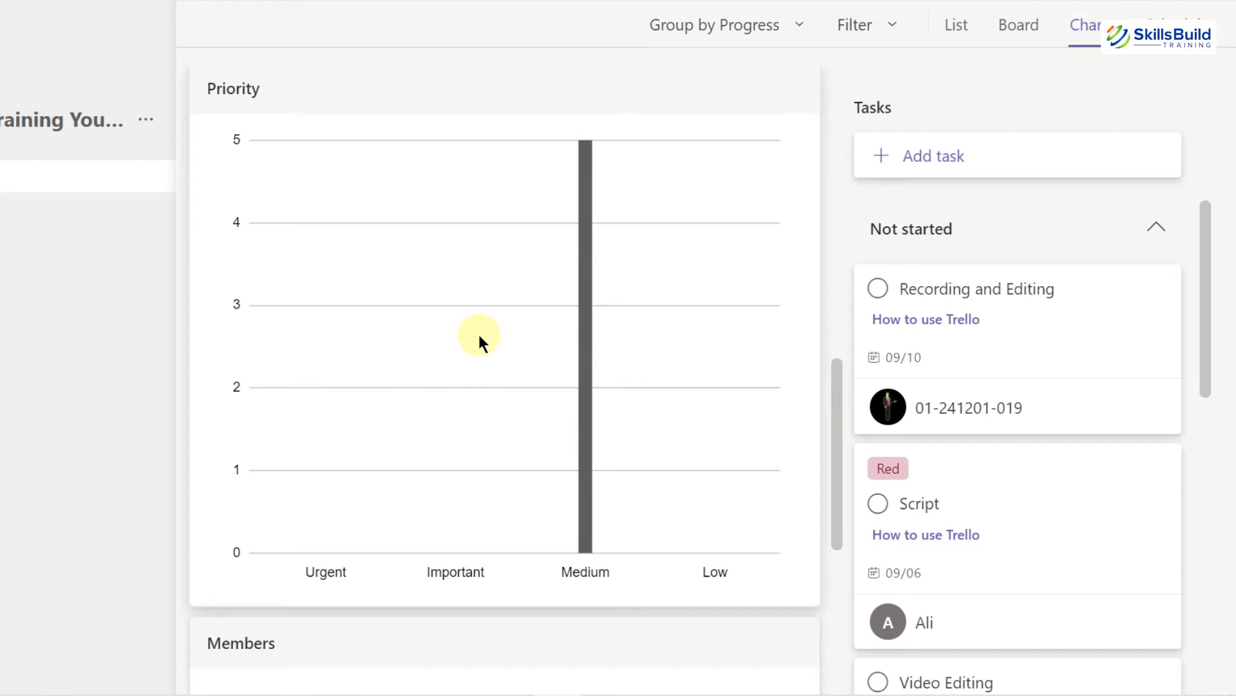
{"action": "mouse_move", "coordinate": [572, 156]}
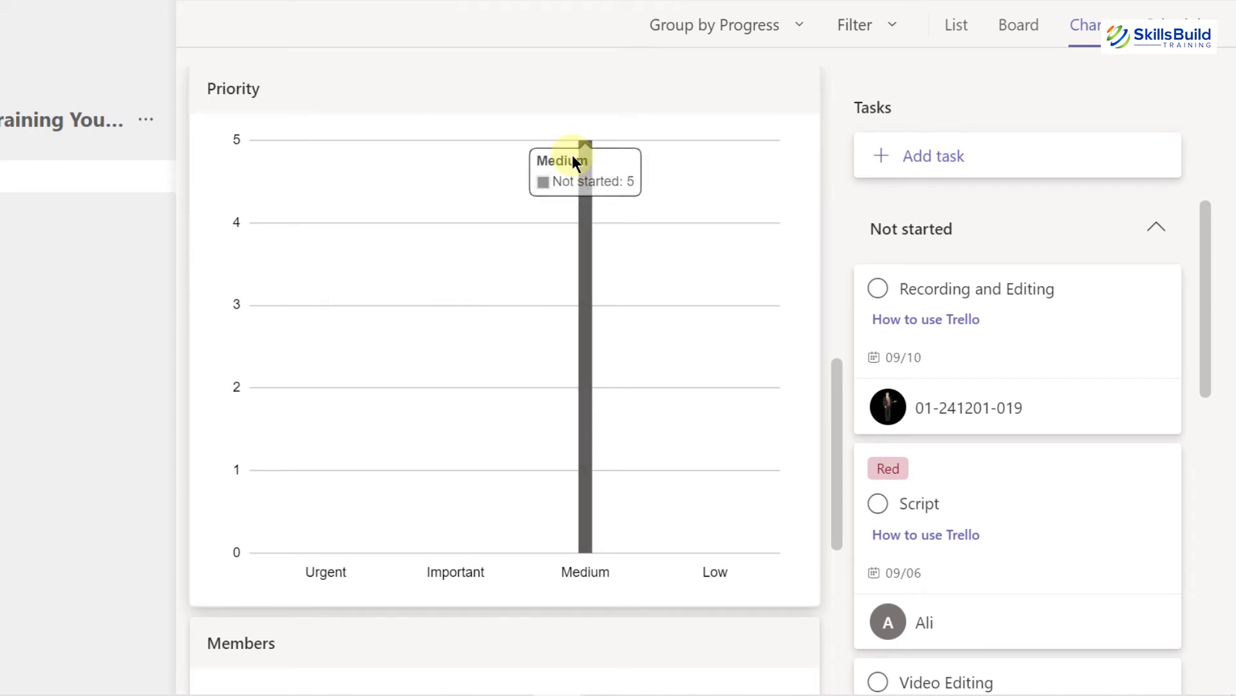
{"action": "scroll", "coordinate": [572, 161], "scroll_direction": "down", "scroll_amount": 2}
{"action": "scroll", "coordinate": [575, 162], "scroll_direction": "down", "scroll_amount": 5}
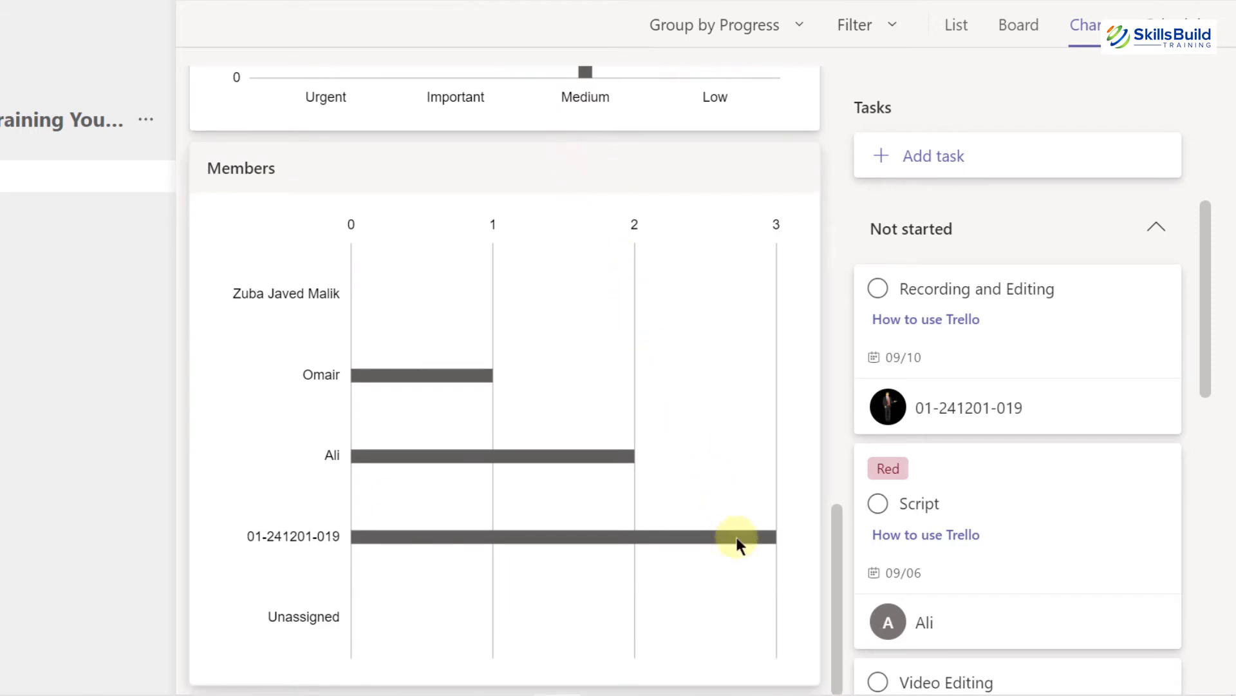
{"action": "mouse_move", "coordinate": [742, 547]}
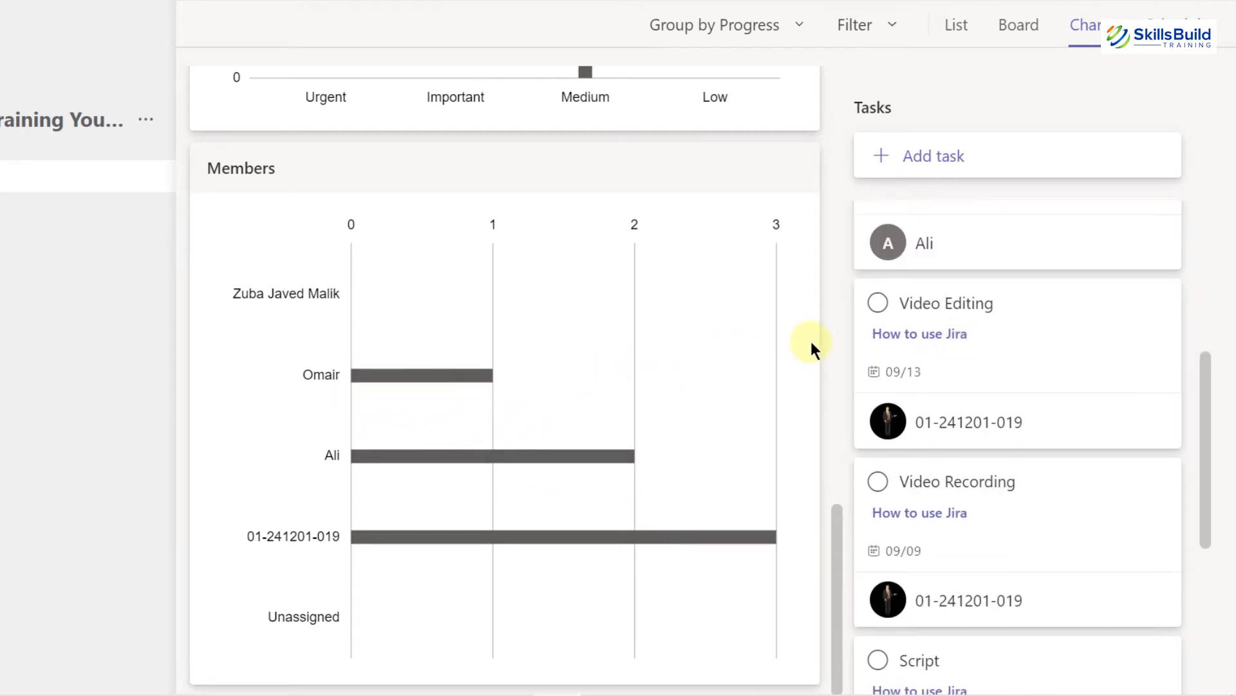
{"action": "scroll", "coordinate": [810, 348], "scroll_direction": "up", "scroll_amount": 10}
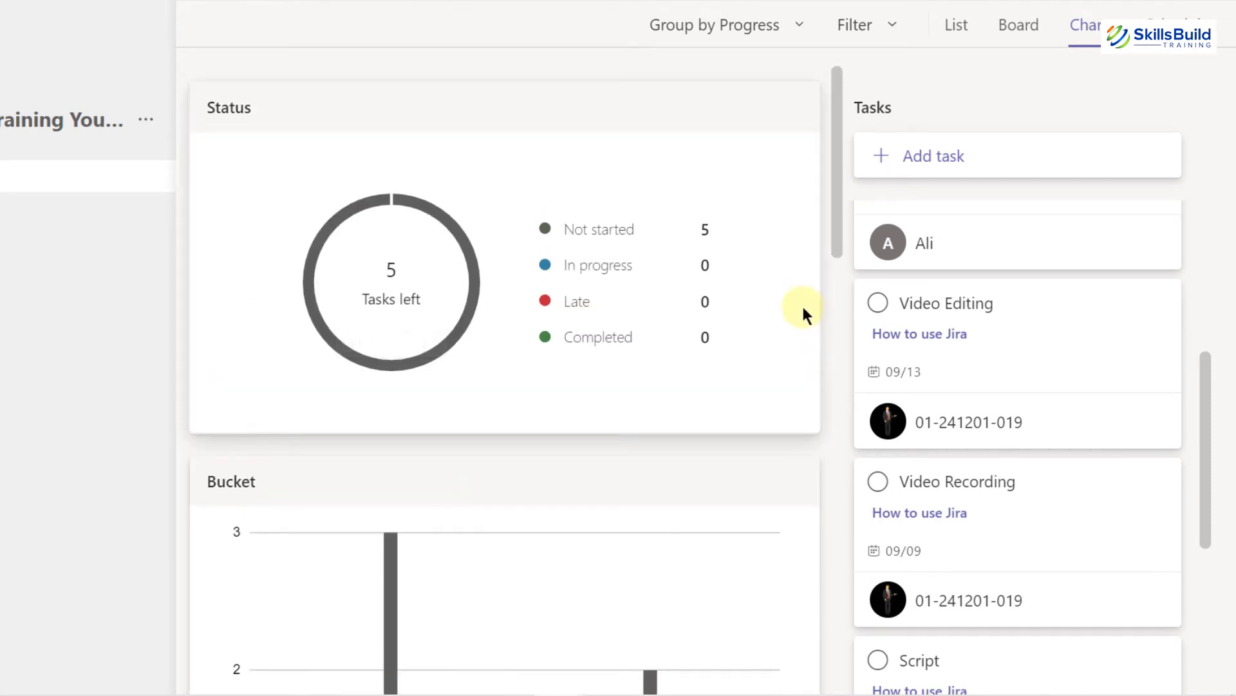
Step: Set the priority of the September 13 Video Editing task to Urgent from the schedule, and check the Urgent bar in the Priority chart
{"action": "left_click", "coordinate": [1169, 25]}
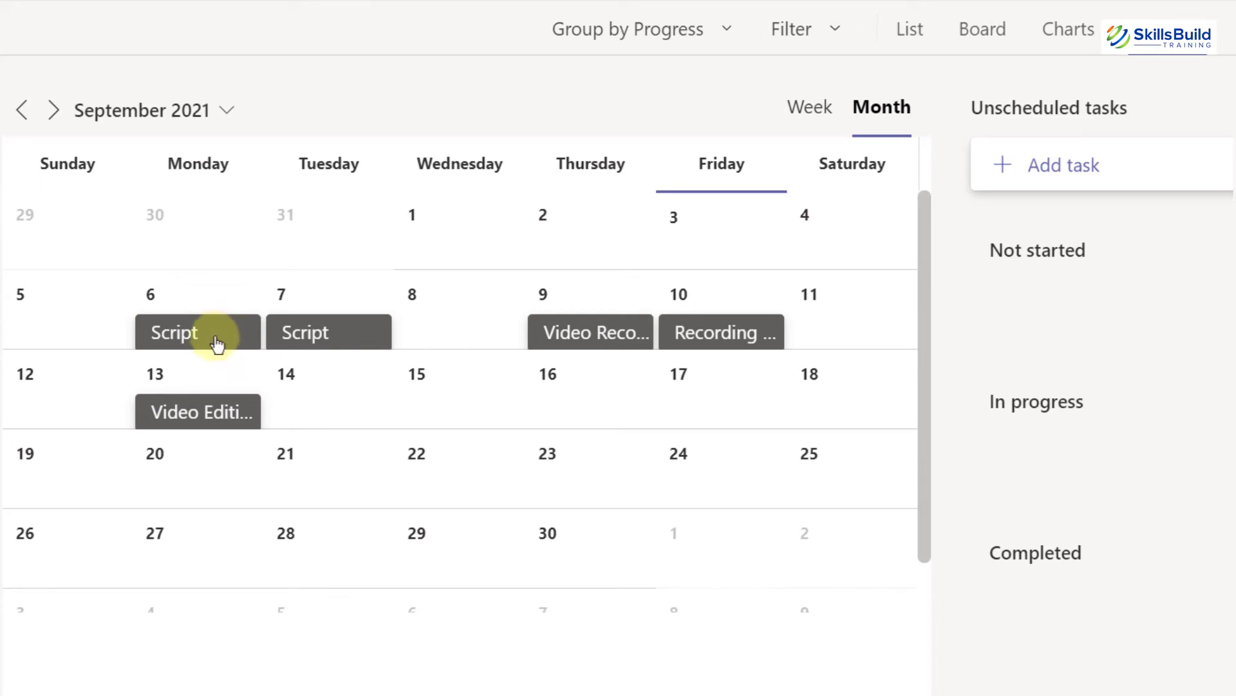
{"action": "left_click", "coordinate": [178, 418]}
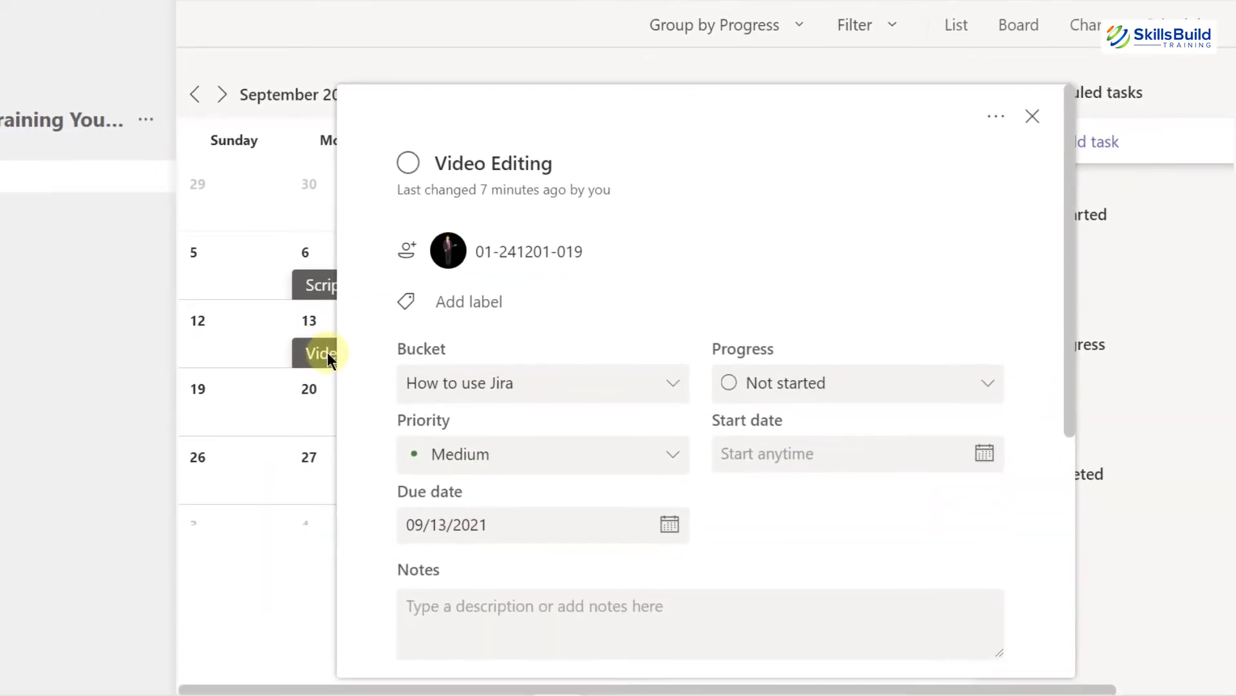
{"action": "scroll", "coordinate": [327, 351], "scroll_direction": "down", "scroll_amount": 2}
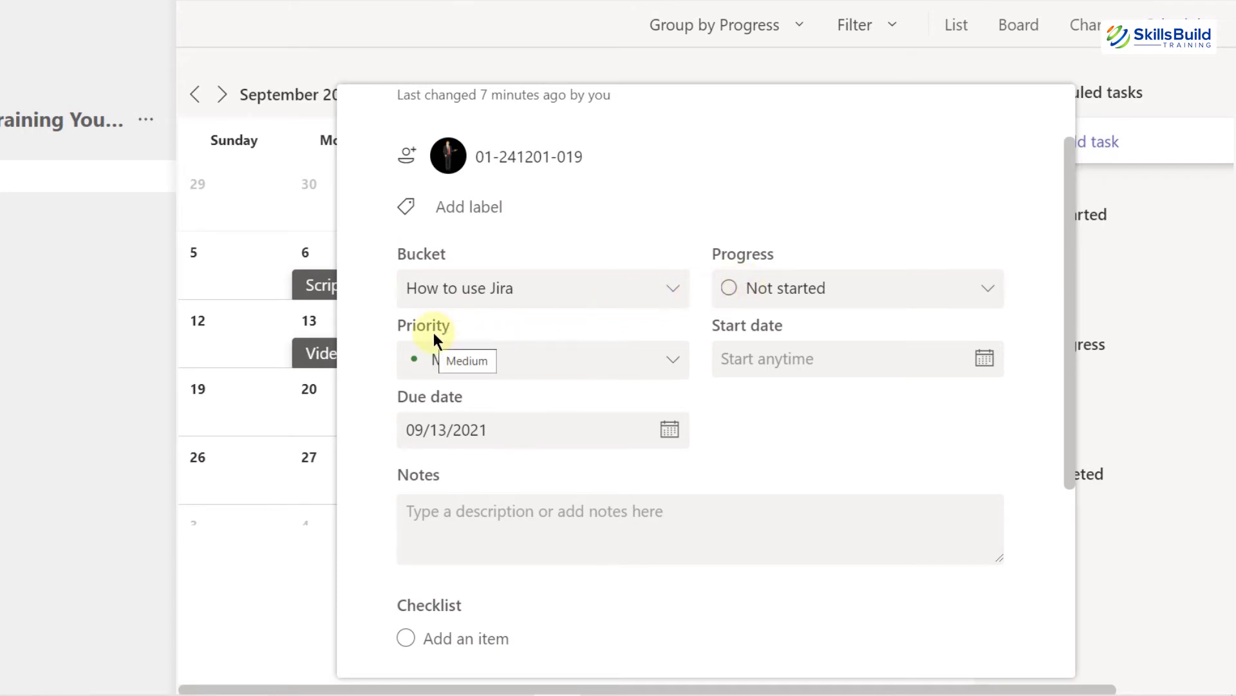
{"action": "left_click", "coordinate": [672, 359]}
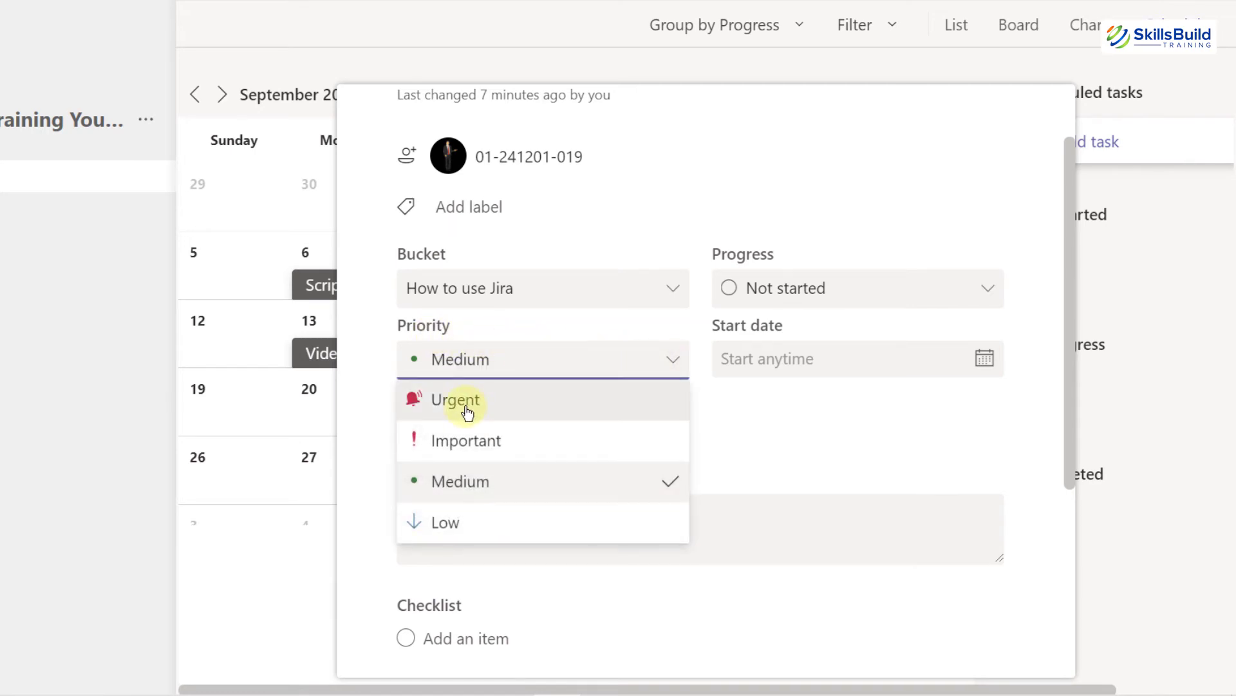
{"action": "left_click", "coordinate": [530, 407]}
{"action": "scroll", "coordinate": [703, 413], "scroll_direction": "down", "scroll_amount": 5}
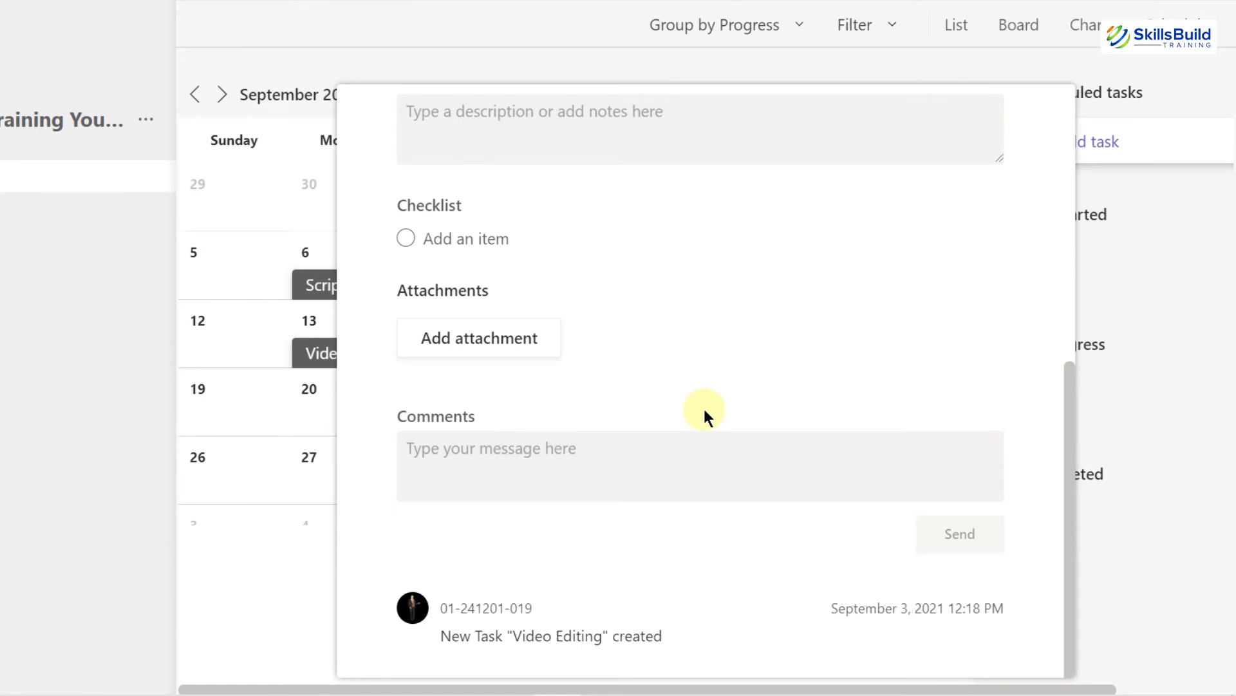
{"action": "scroll", "coordinate": [704, 409], "scroll_direction": "up", "scroll_amount": 3}
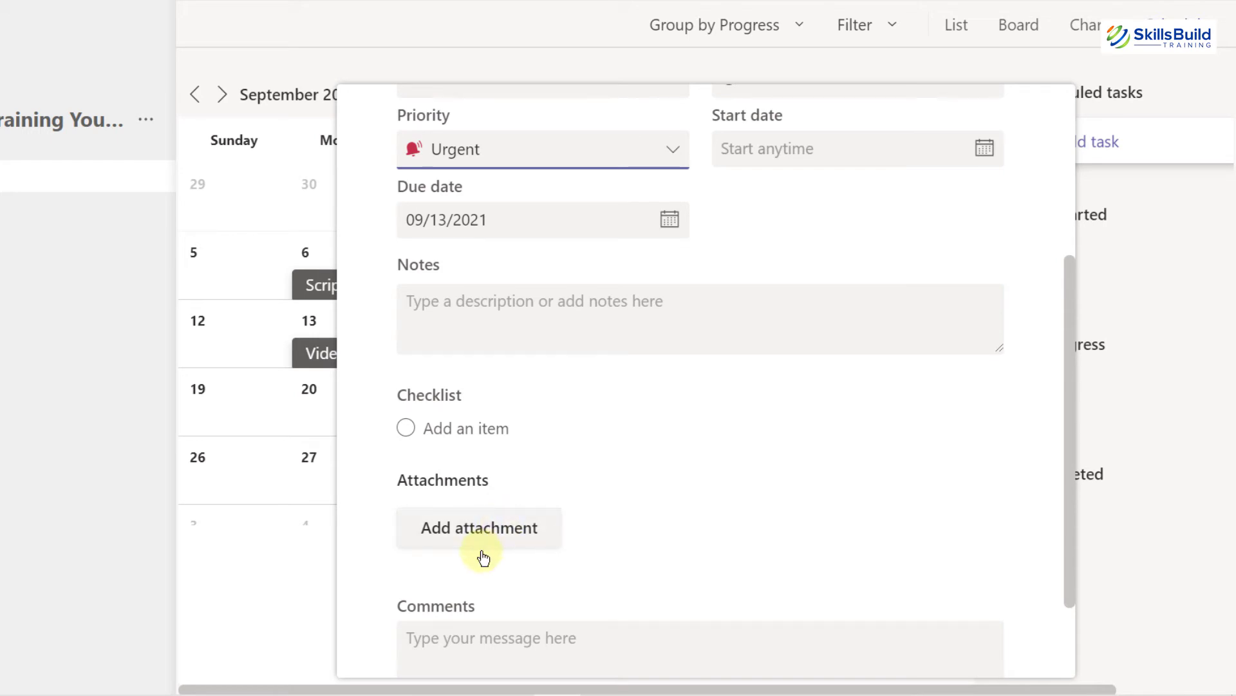
{"action": "scroll", "coordinate": [660, 475], "scroll_direction": "down", "scroll_amount": 3}
{"action": "scroll", "coordinate": [658, 470], "scroll_direction": "up", "scroll_amount": 8}
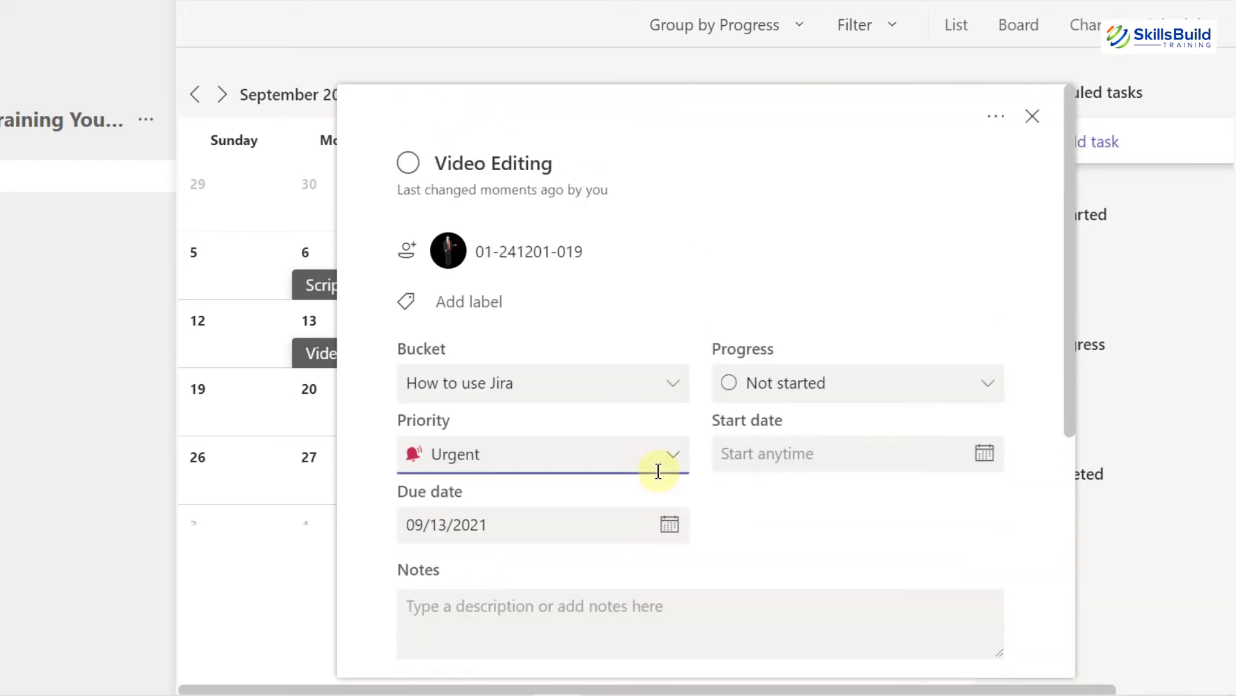
{"action": "left_click", "coordinate": [1033, 118]}
{"action": "left_click", "coordinate": [1088, 29]}
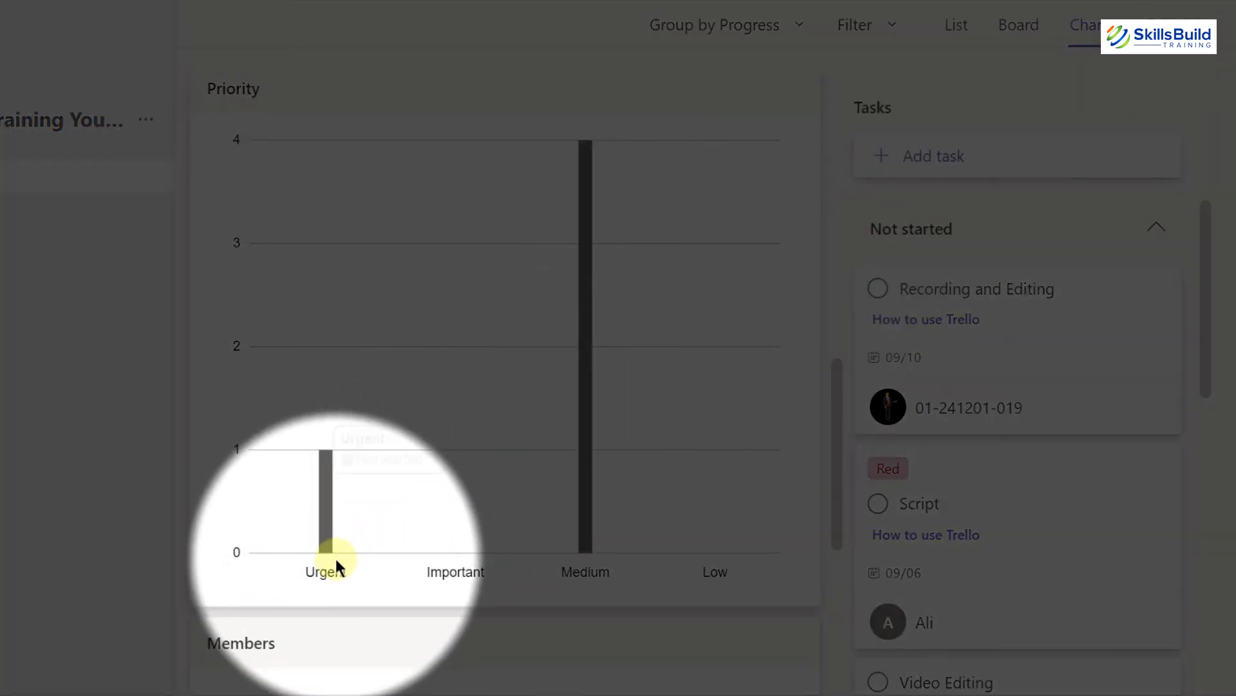
{"action": "mouse_move", "coordinate": [330, 546]}
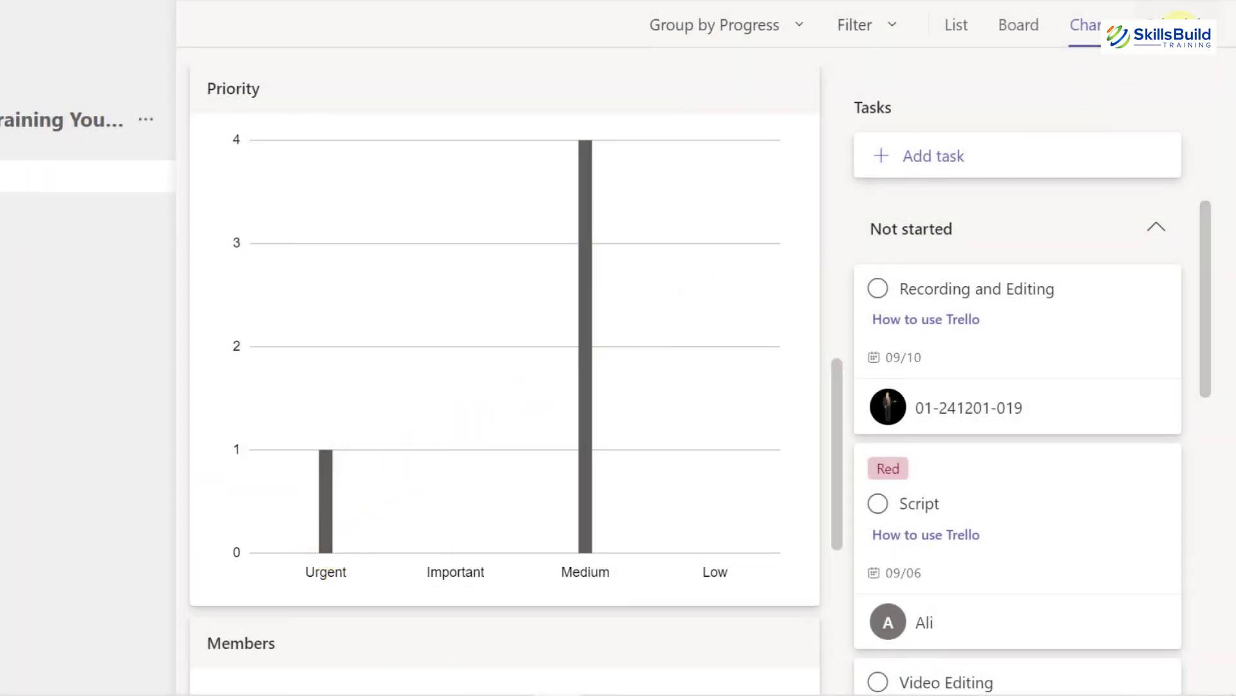
Step: Reopen the Video Editing task from the schedule and select Urgent as its priority again
{"action": "left_click", "coordinate": [1160, 26]}
{"action": "left_click", "coordinate": [359, 354]}
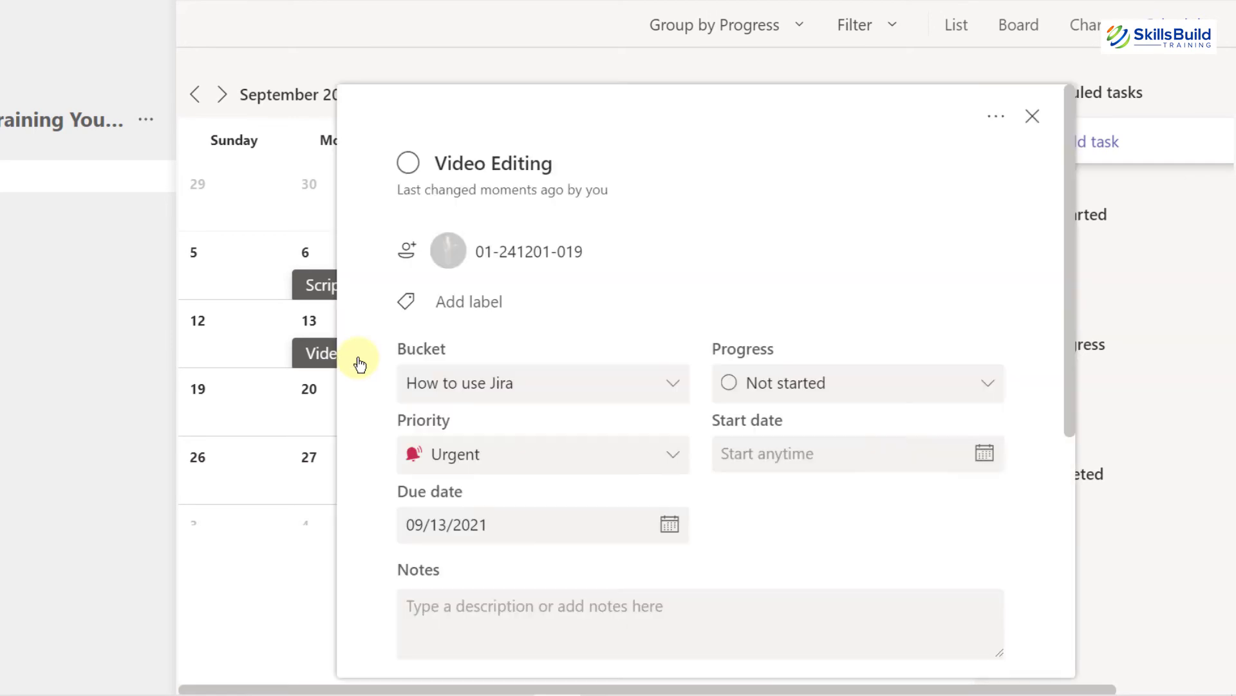
{"action": "left_click", "coordinate": [670, 456]}
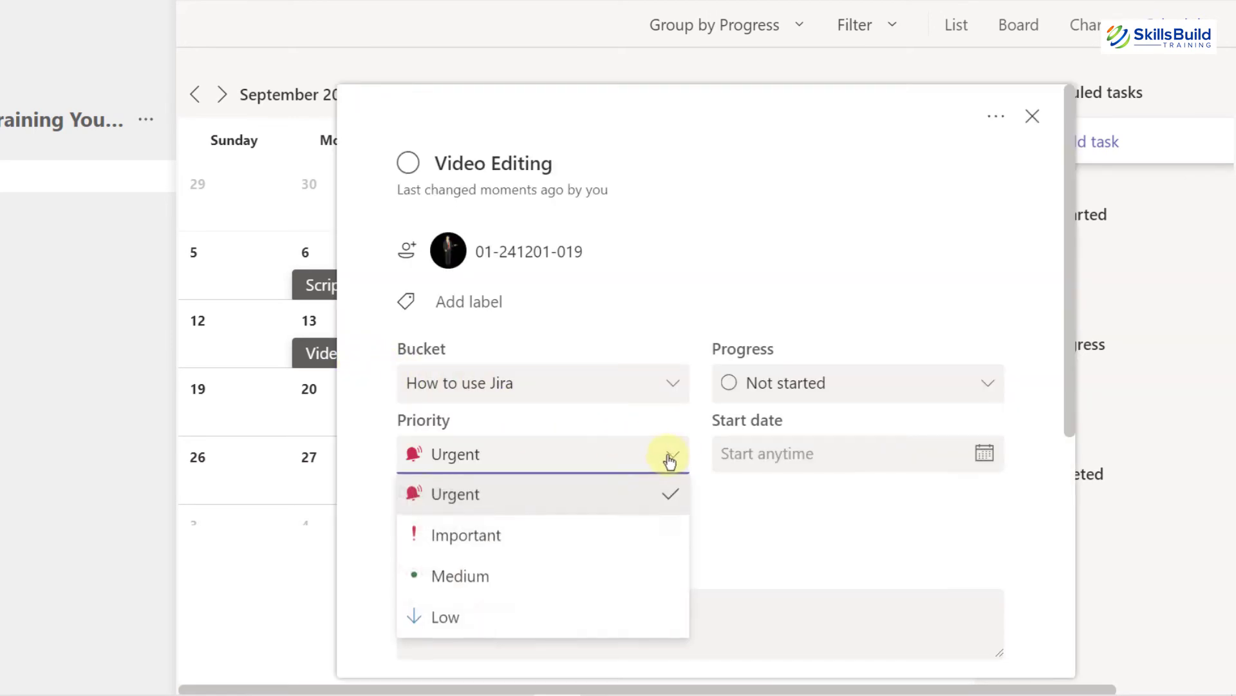
{"action": "left_click", "coordinate": [481, 509]}
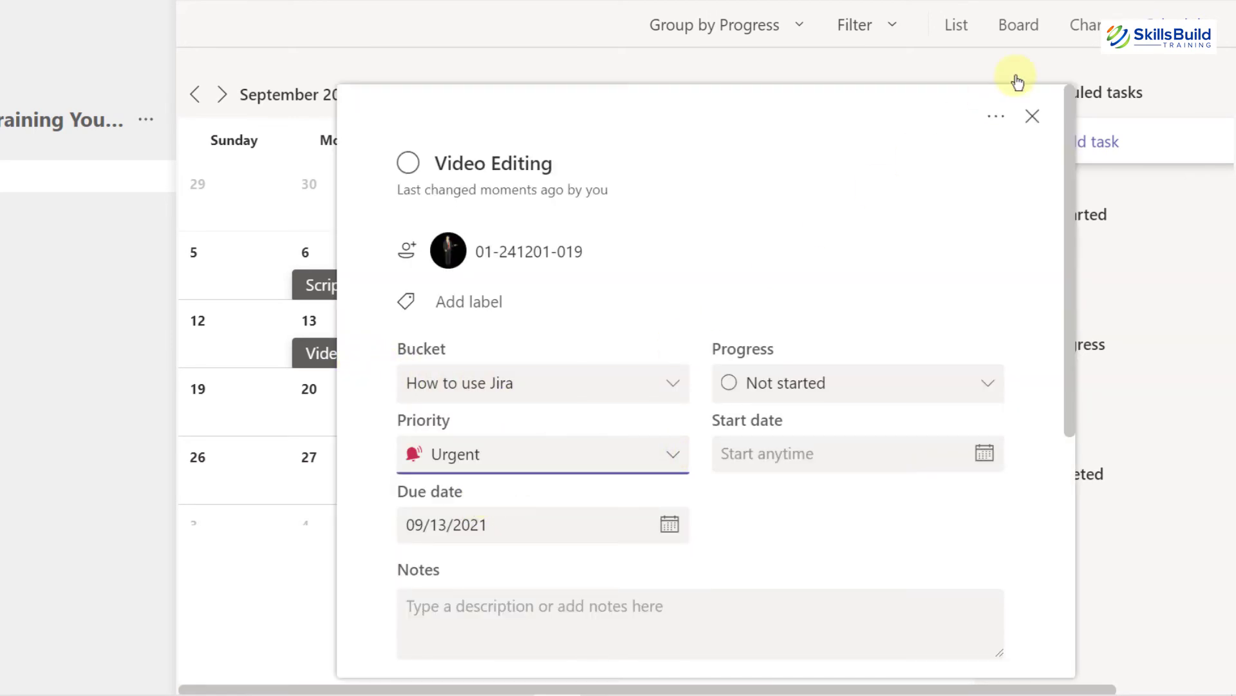
Step: Look over the Bucket and Priority charts of the plan again
{"action": "left_click", "coordinate": [1085, 25]}
{"action": "scroll", "coordinate": [359, 390], "scroll_direction": "down", "scroll_amount": 10}
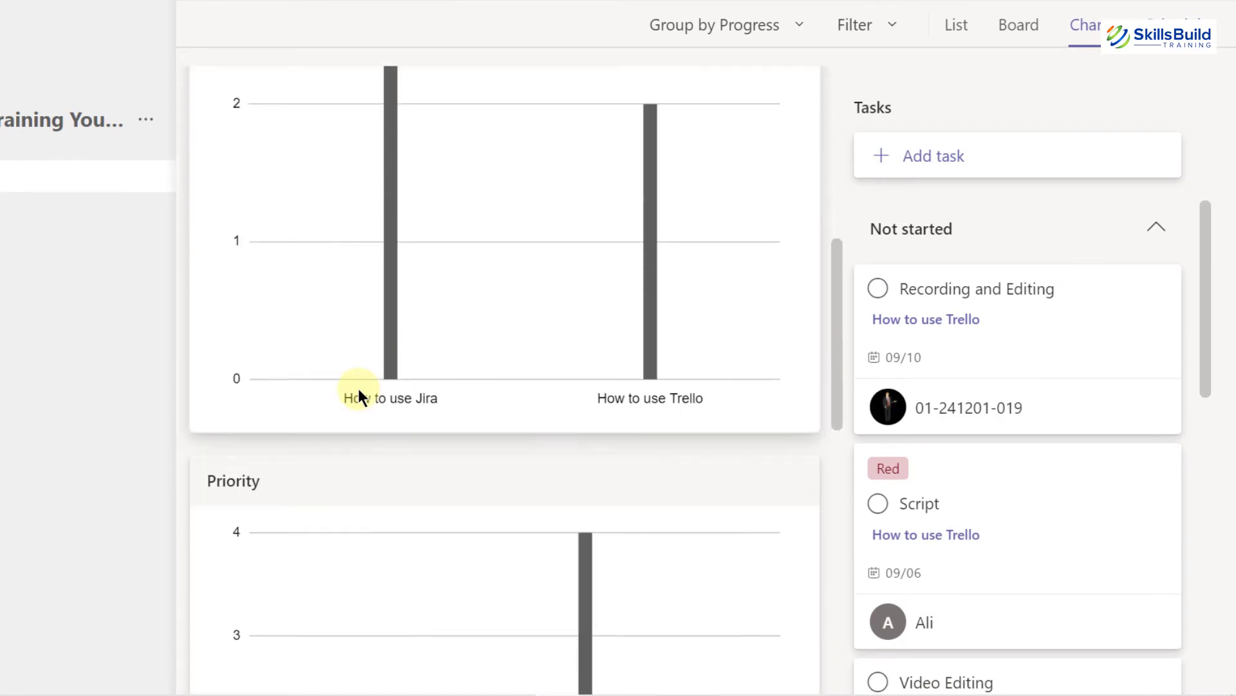
{"action": "scroll", "coordinate": [289, 326], "scroll_direction": "up", "scroll_amount": 3}
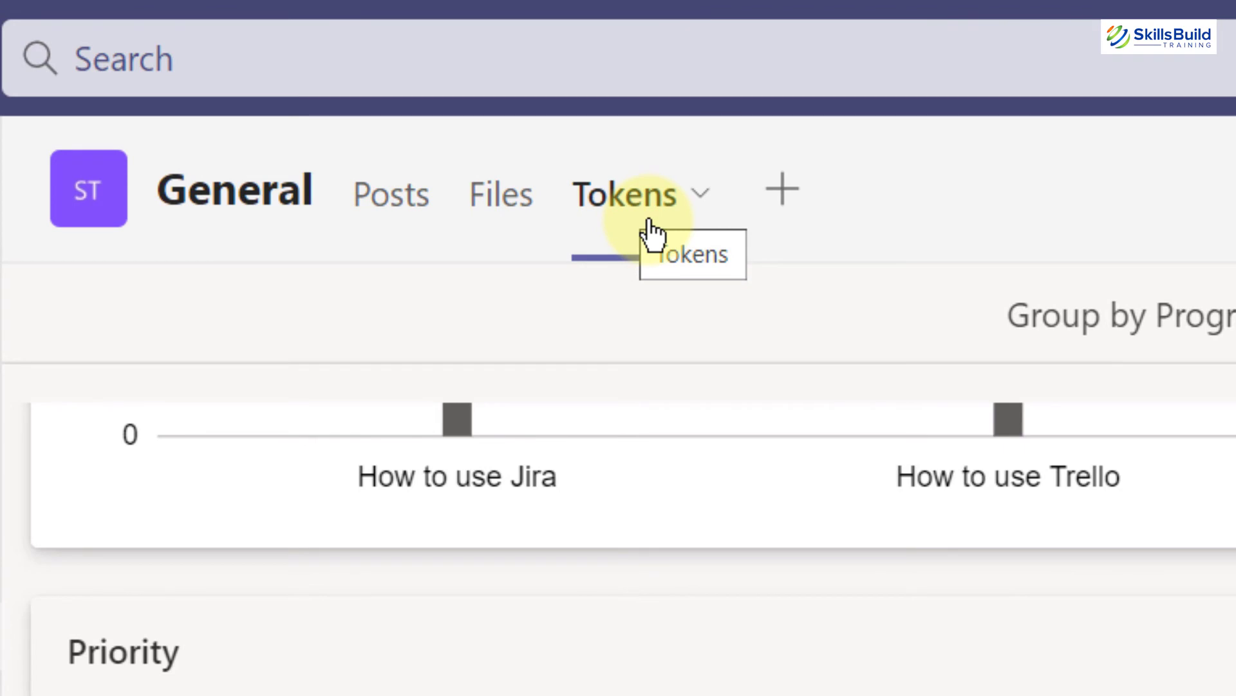
Step: Rename the channel's Tokens tab as "Tasks for the team" and switch to the channel's posts
{"action": "left_click", "coordinate": [702, 195]}
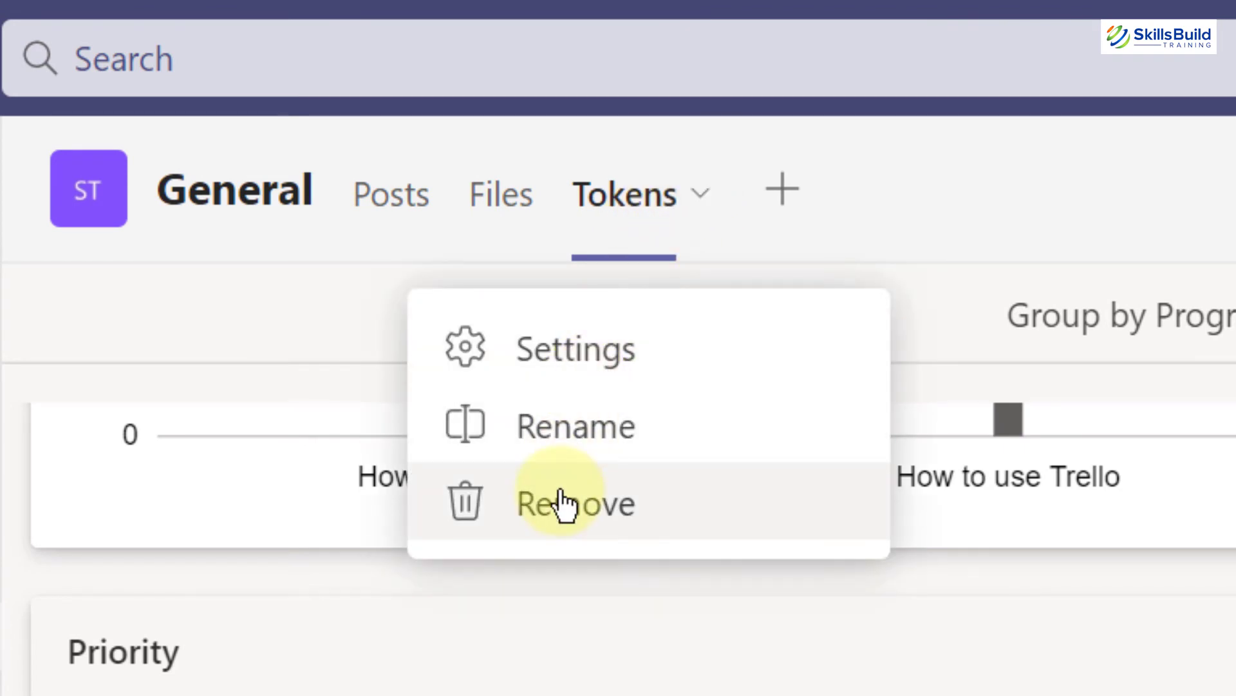
{"action": "left_click", "coordinate": [581, 446]}
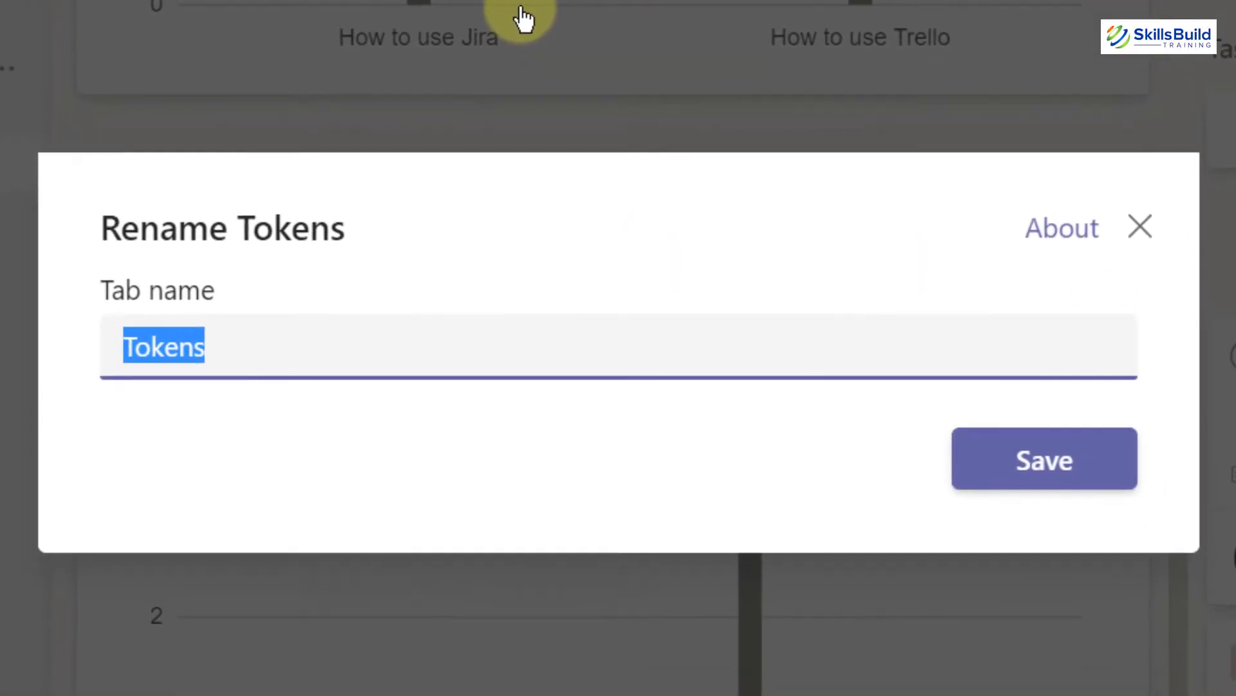
{"action": "type", "text": "Tasks for the team"}
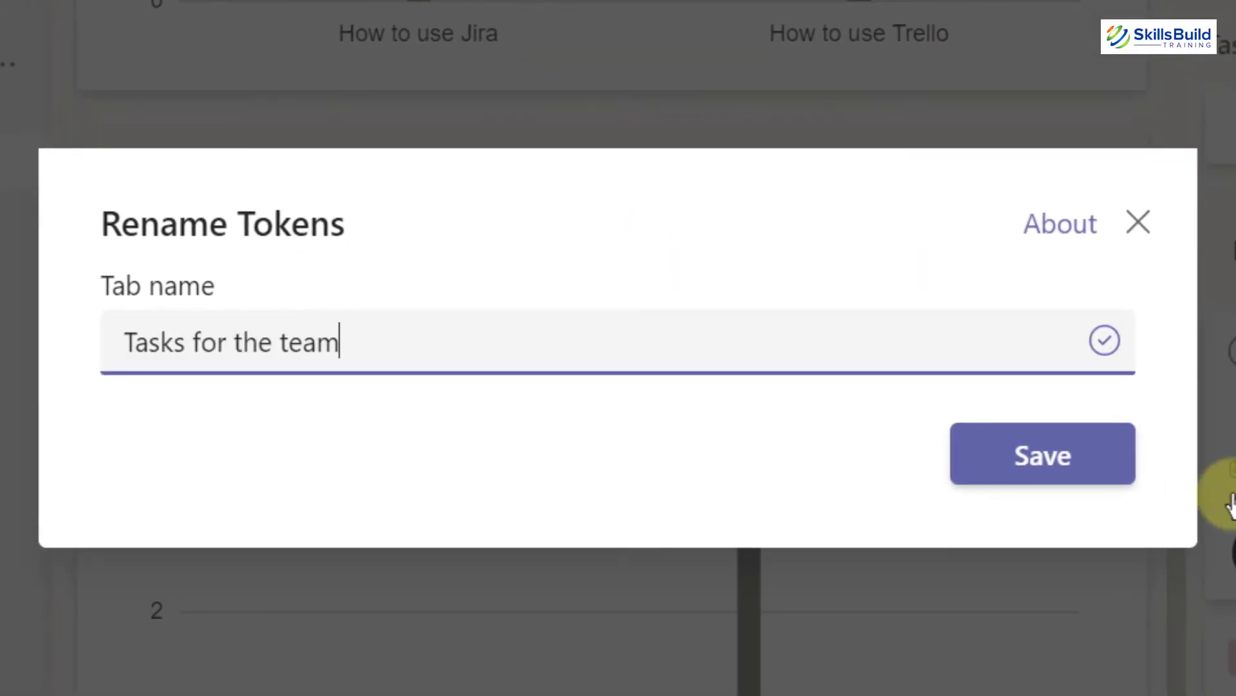
{"action": "left_click", "coordinate": [1072, 461]}
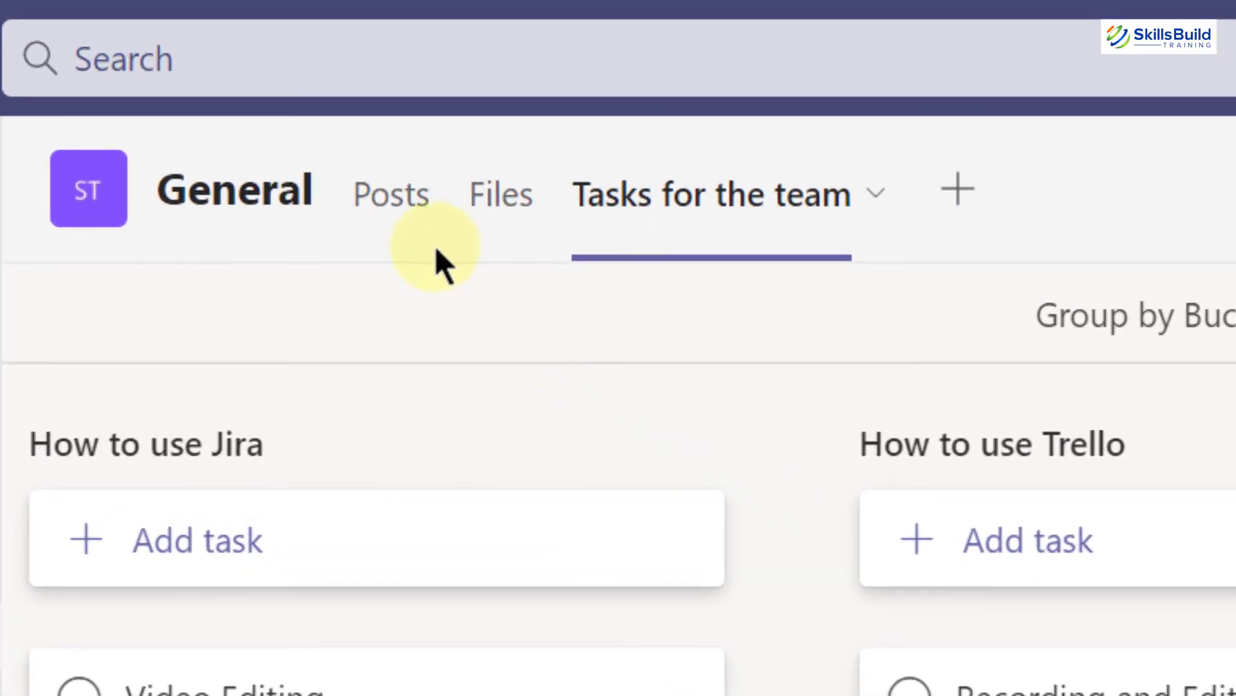
{"action": "left_click", "coordinate": [386, 219]}
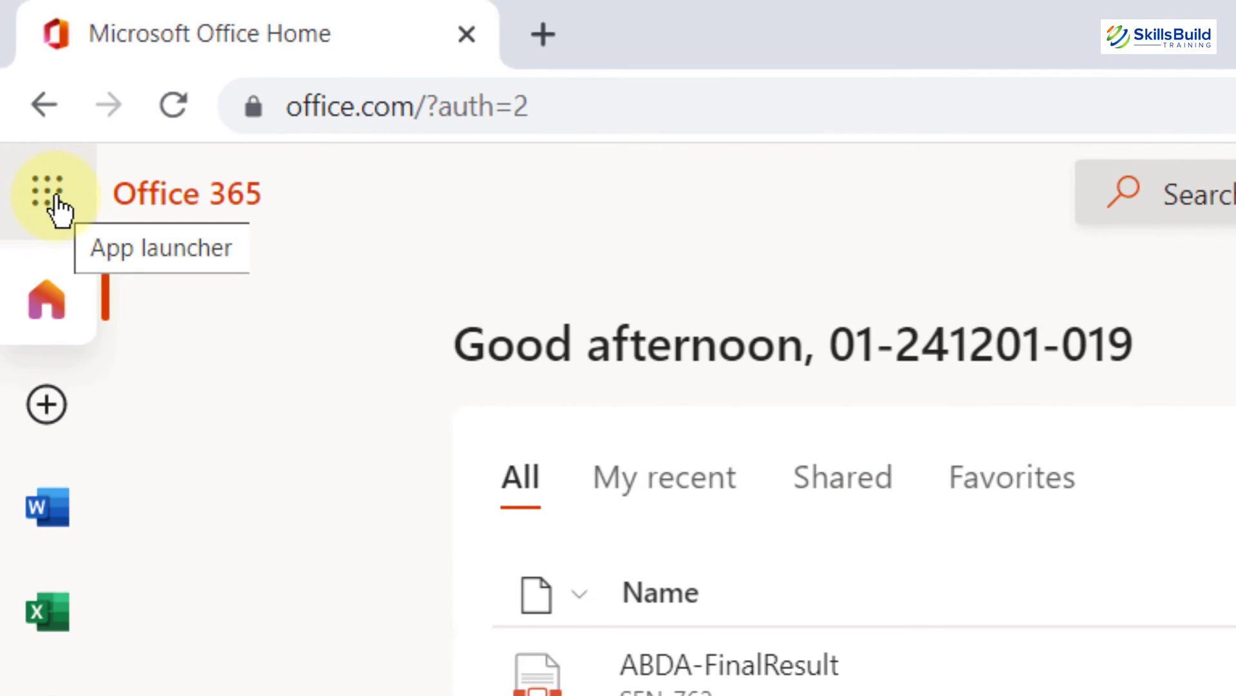
Step: Switch to Office 365 in the browser and open Planner from its apps
{"action": "left_click", "coordinate": [58, 209]}
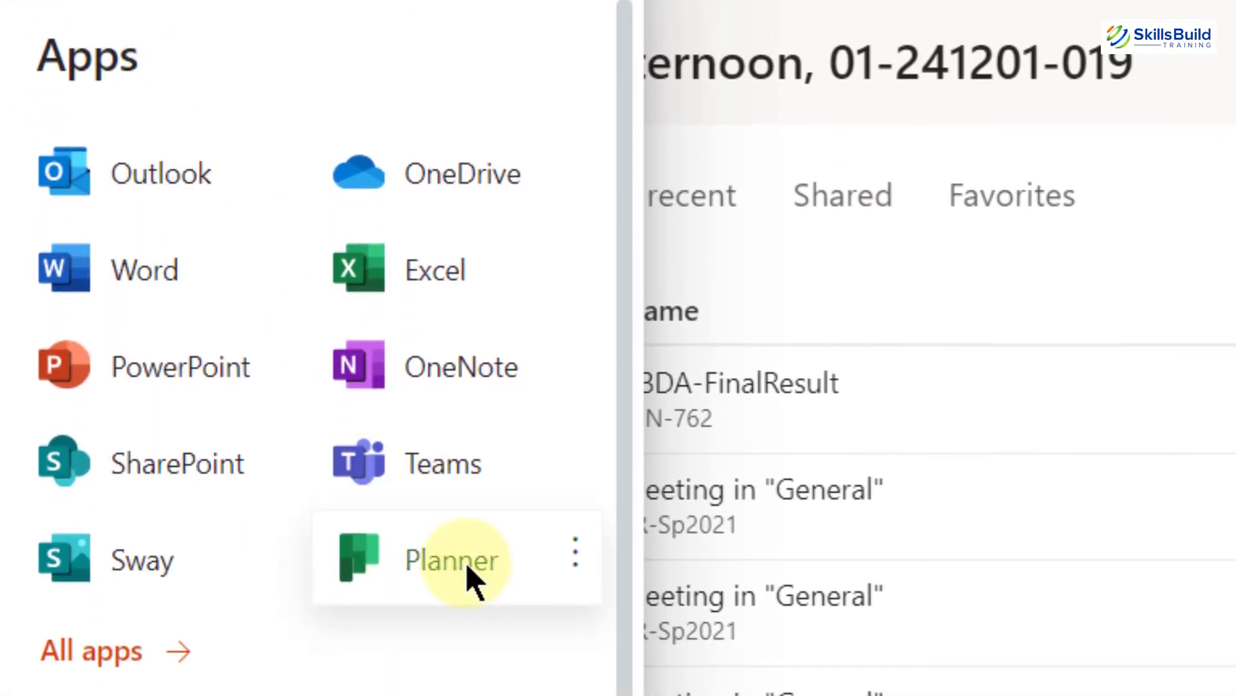
{"action": "left_click", "coordinate": [463, 570]}
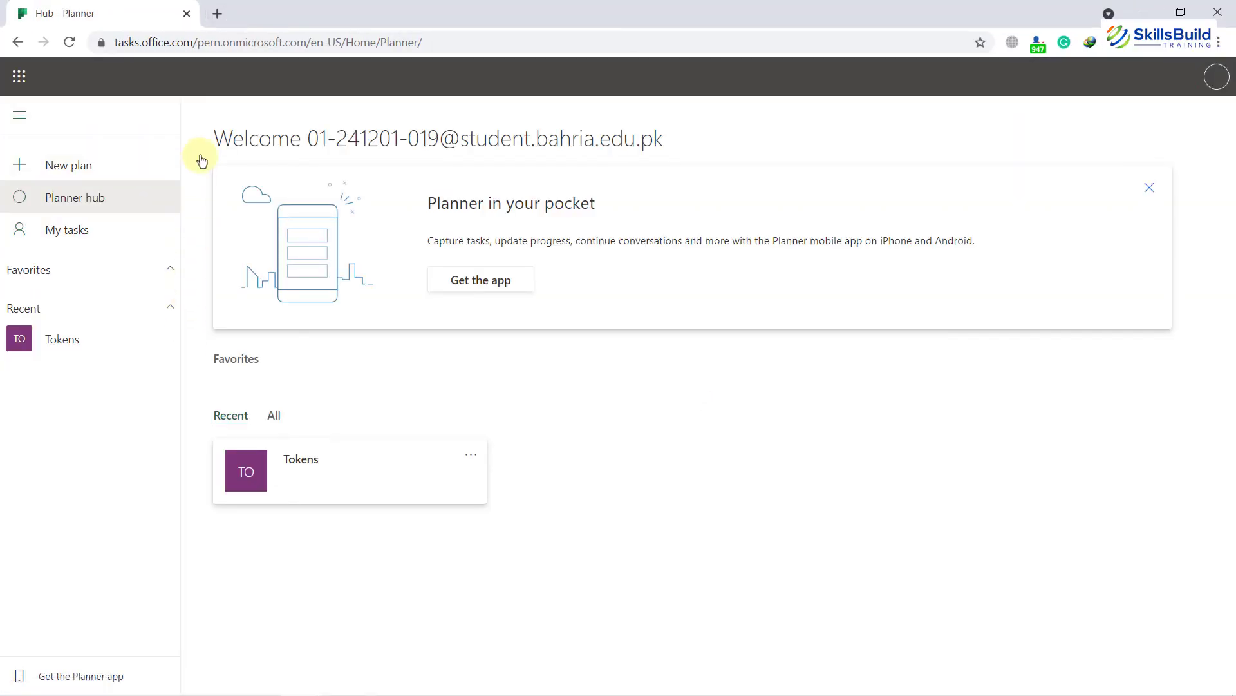
Step: Search the web for Microsoft Planner in a new browser tab and open the tasks.office.com result
{"action": "left_click", "coordinate": [216, 15]}
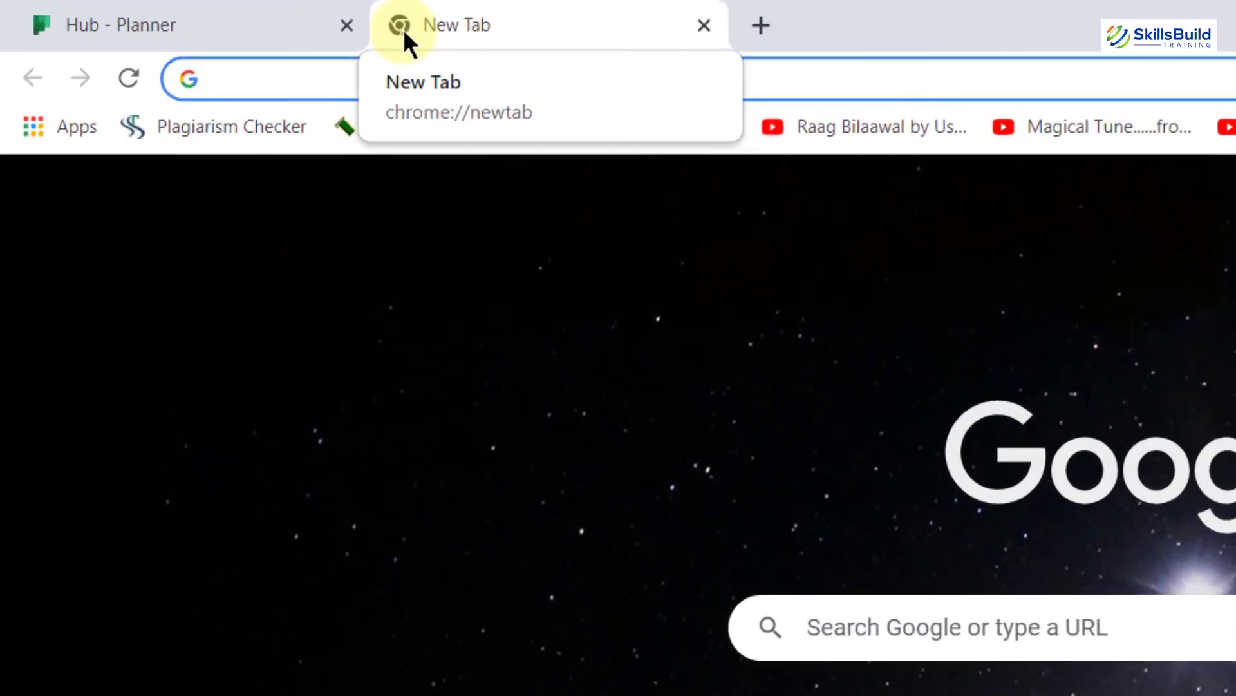
{"action": "type", "text": "mi"}
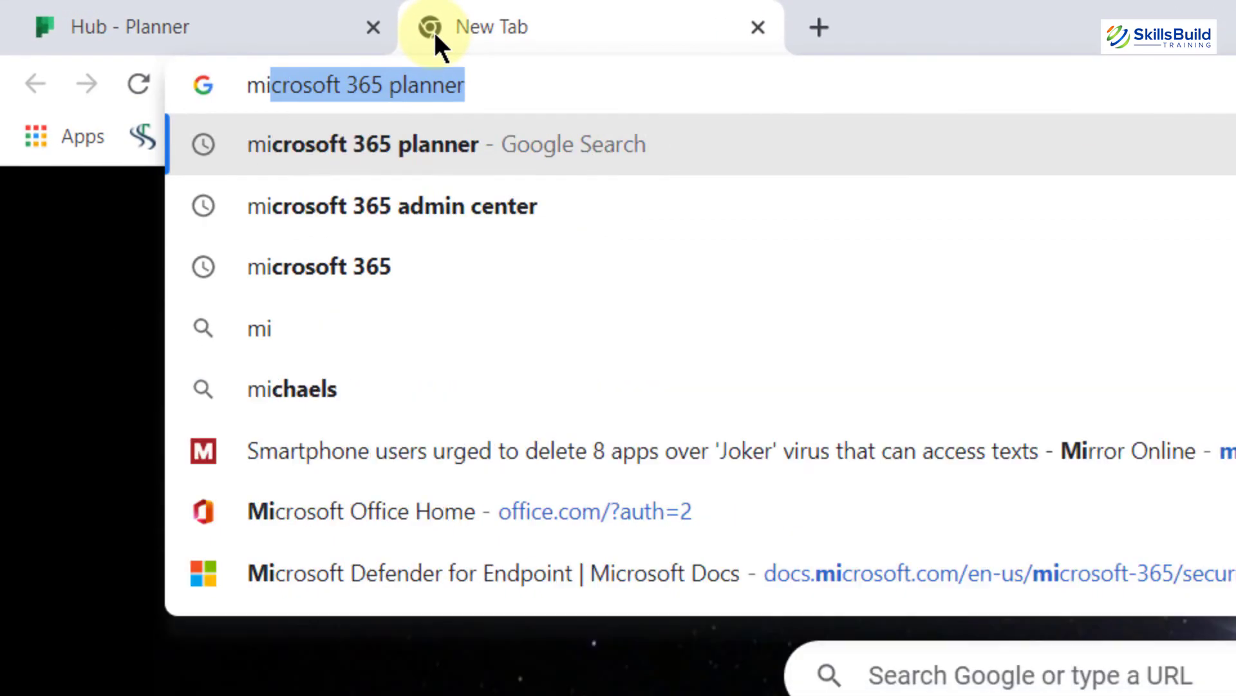
{"action": "type", "text": "crosfot plan"}
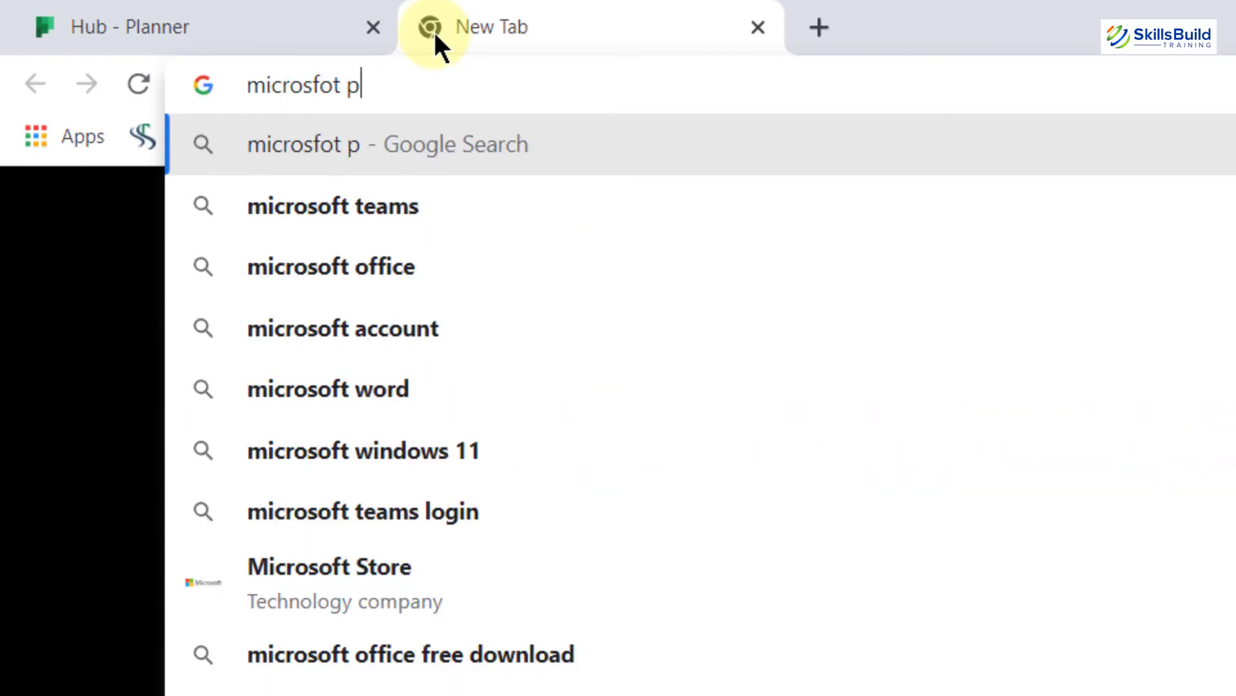
{"action": "type", "text": "ner"}
{"action": "key", "text": "Return"}
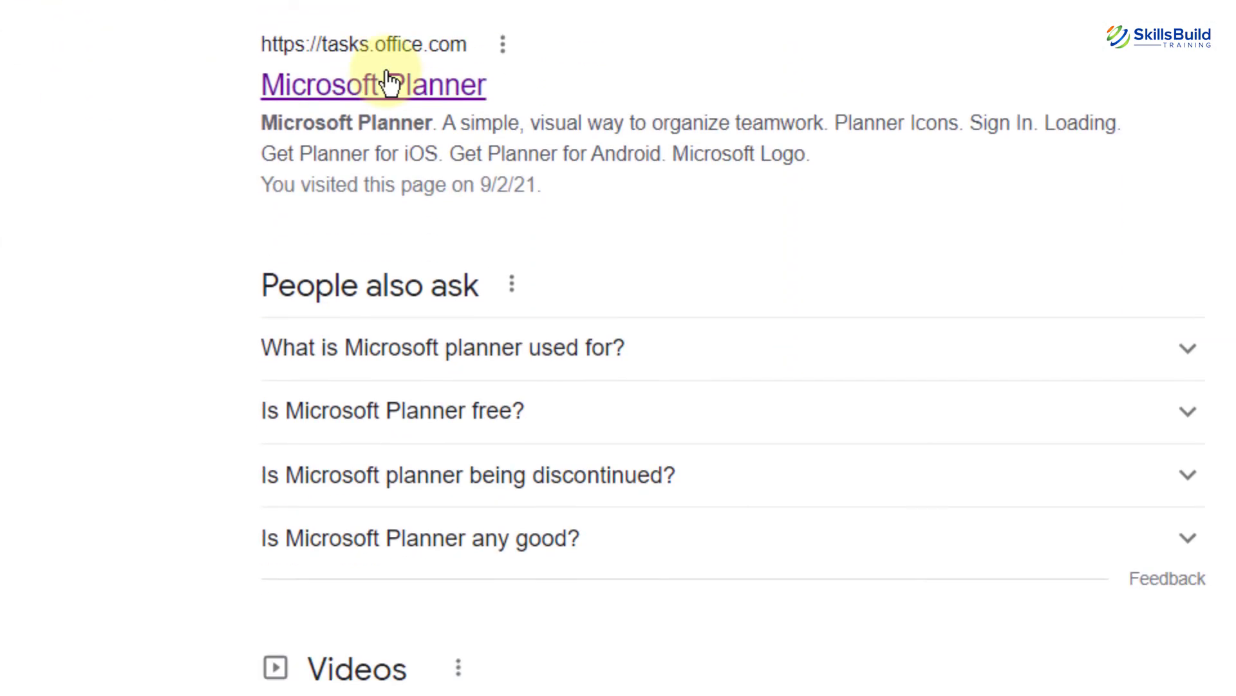
{"action": "left_click", "coordinate": [389, 74]}
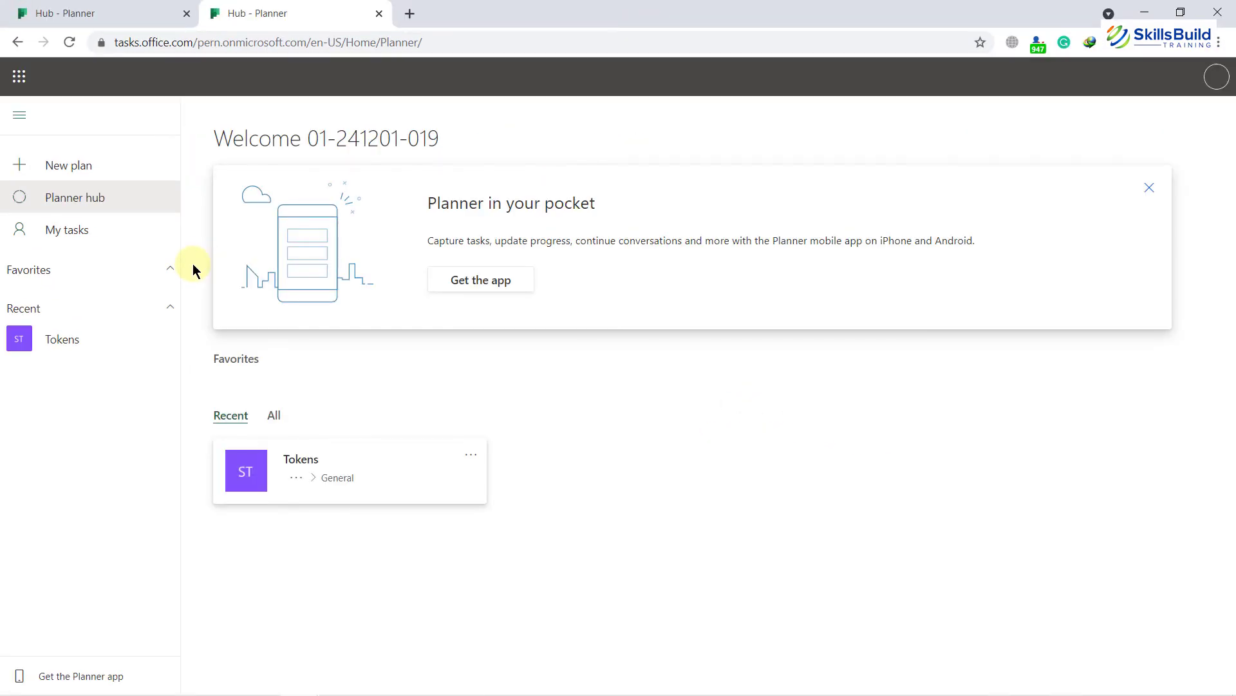
{"action": "left_click", "coordinate": [122, 9]}
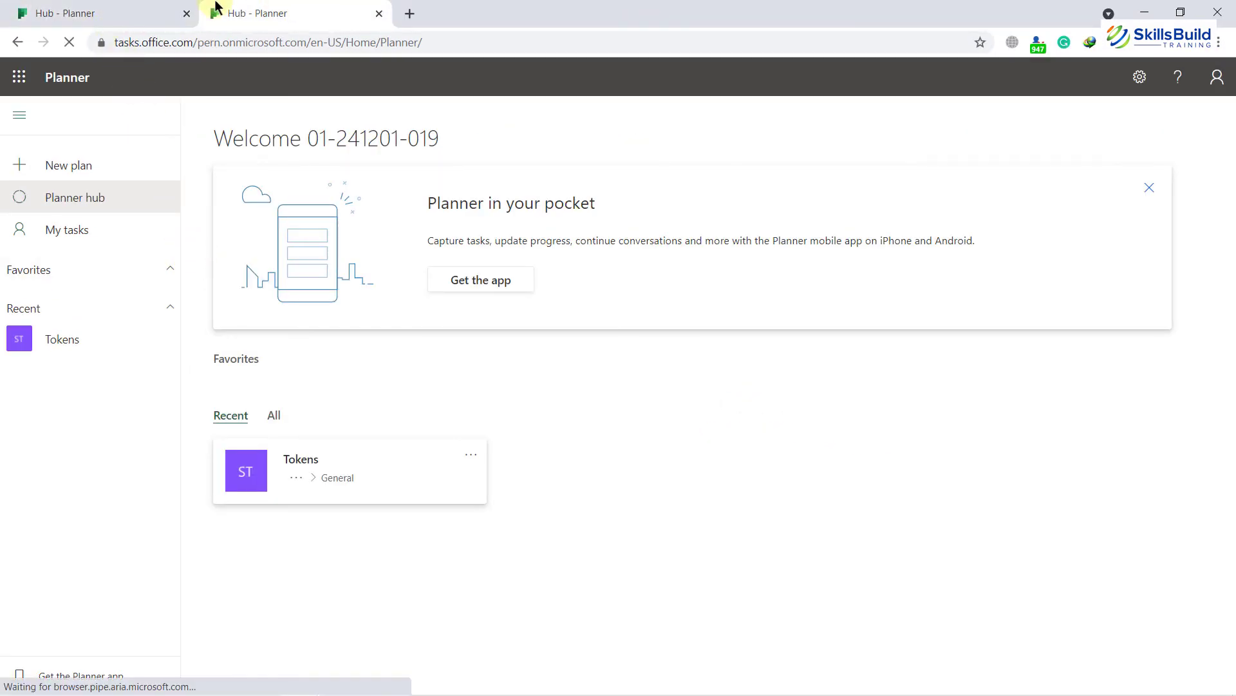
{"action": "left_click", "coordinate": [251, 7]}
{"action": "left_click", "coordinate": [102, 9]}
{"action": "left_click", "coordinate": [268, 9]}
{"action": "left_click", "coordinate": [157, 10]}
{"action": "left_click", "coordinate": [258, 9]}
{"action": "left_click", "coordinate": [111, 10]}
{"action": "left_click", "coordinate": [276, 11]}
{"action": "left_click", "coordinate": [127, 8]}
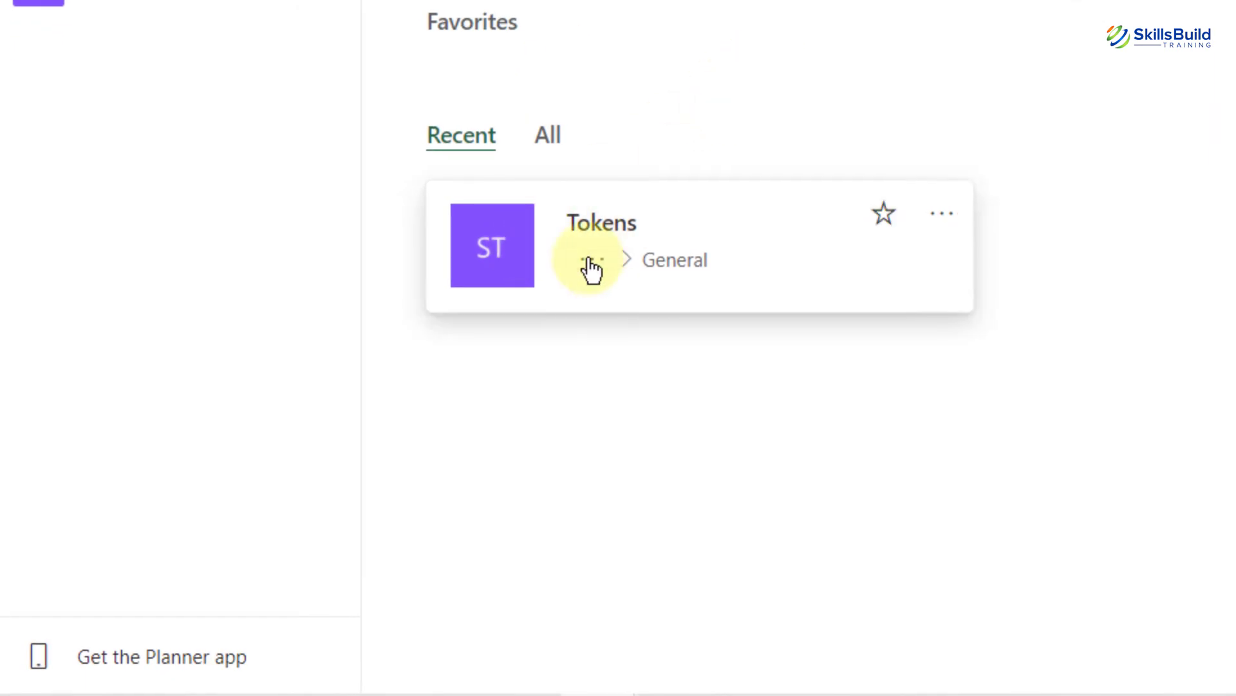
Step: Open the board of the Tokens plan from the recent plans in the Planner hub
{"action": "left_click", "coordinate": [491, 248]}
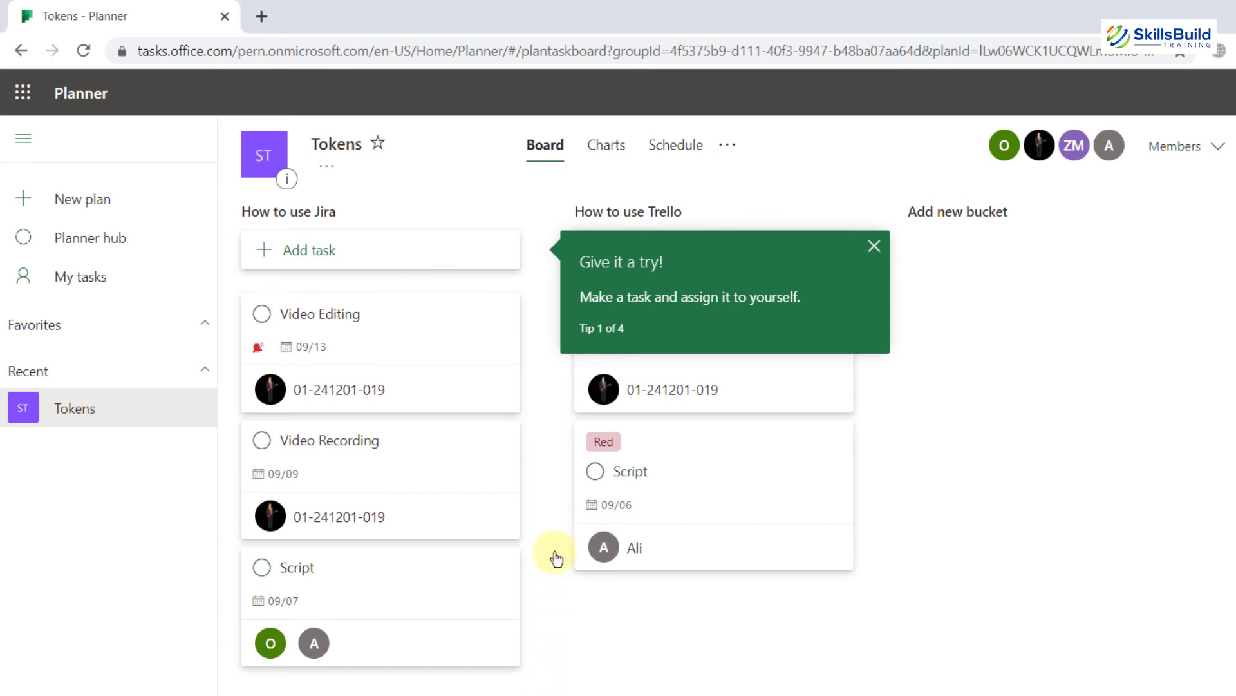
{"action": "left_click", "coordinate": [552, 392]}
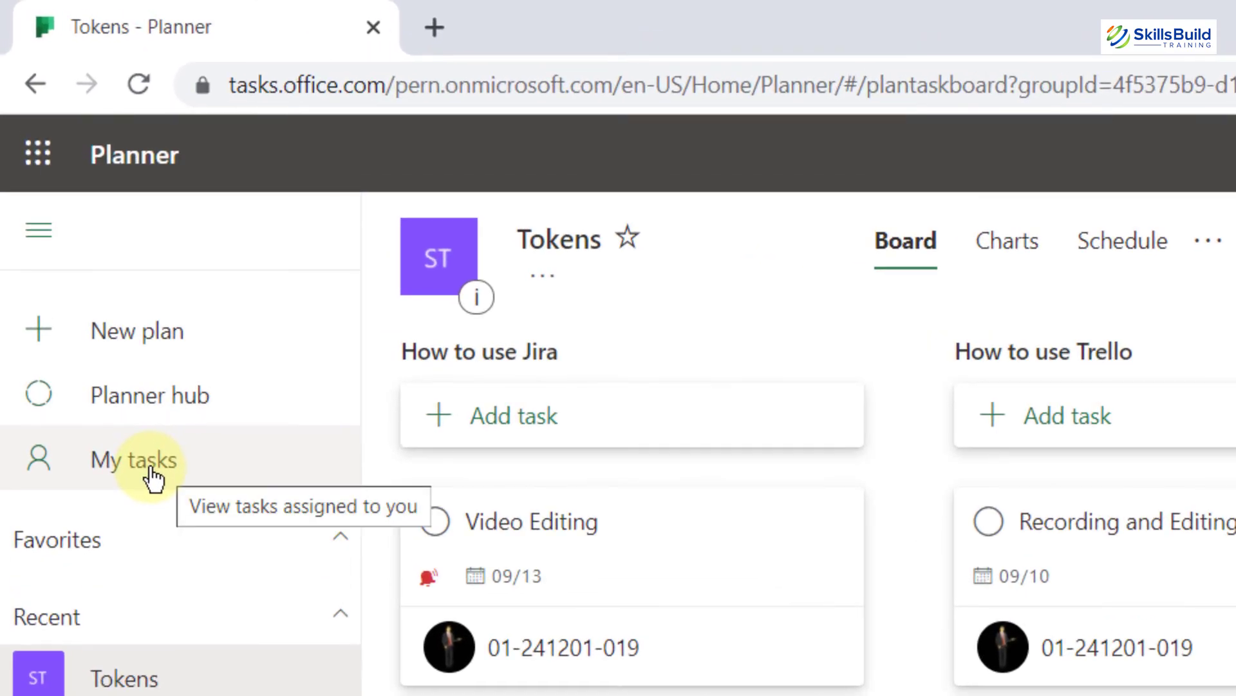
Step: Show the tasks assigned to you and mark the Recording and Editing task as complete
{"action": "left_click", "coordinate": [153, 477]}
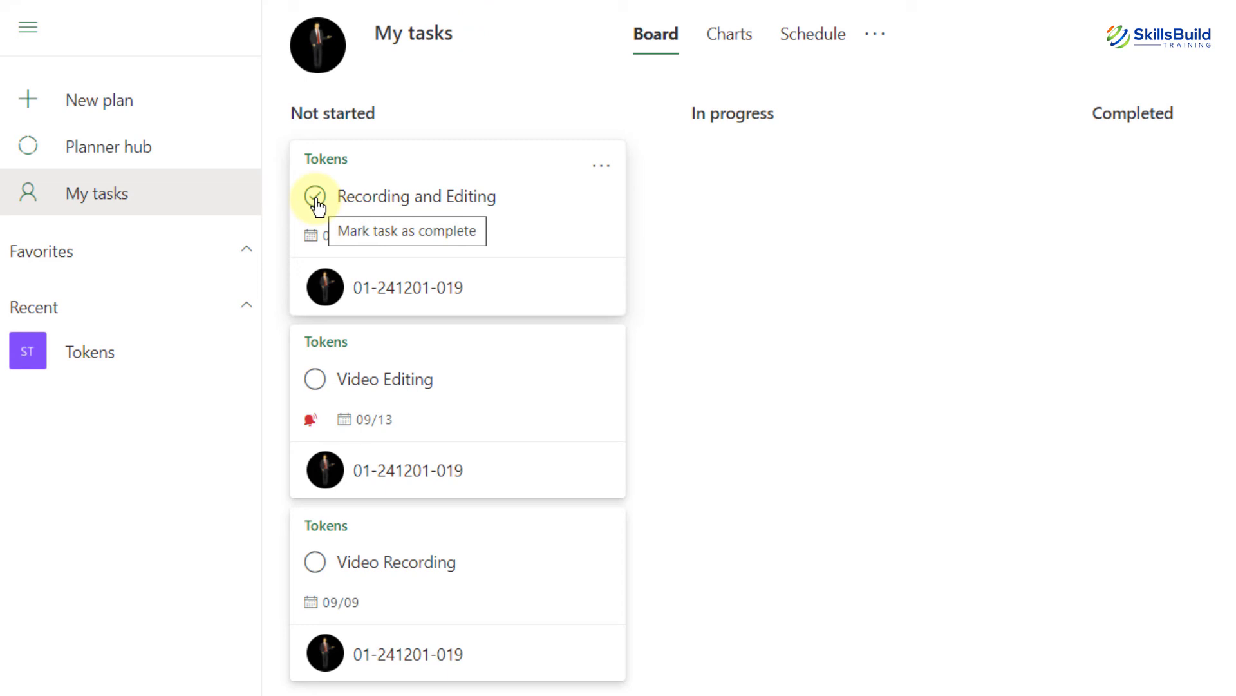
{"action": "left_click", "coordinate": [316, 197]}
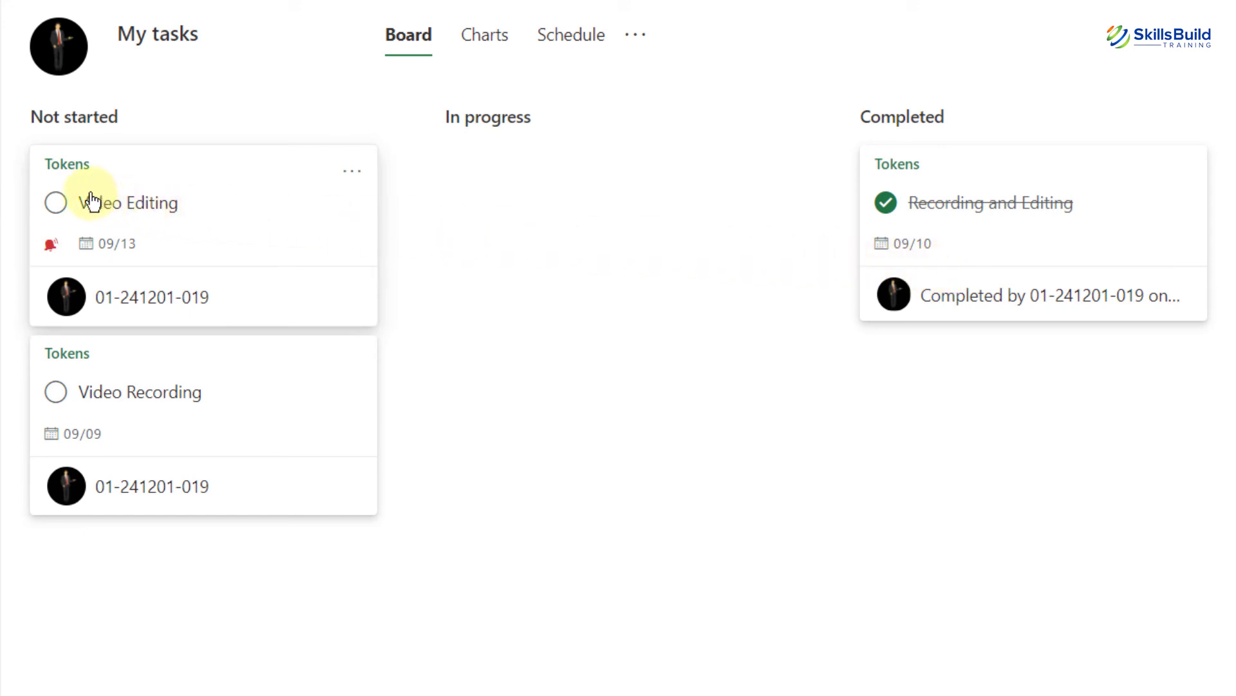
{"action": "left_click_drag", "start_coordinate": [161, 166], "coordinate": [492, 135]}
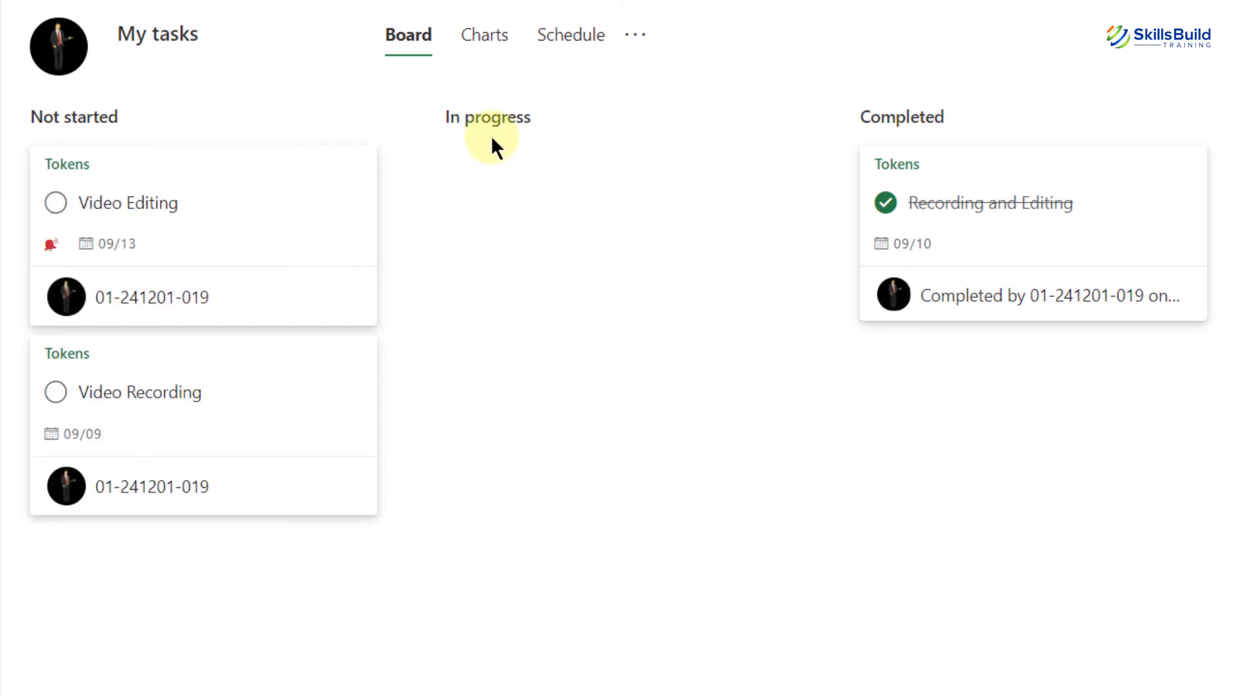
Step: Look over the Status, Priority and Plan charts of your assigned tasks, including the completed count
{"action": "left_click", "coordinate": [490, 46]}
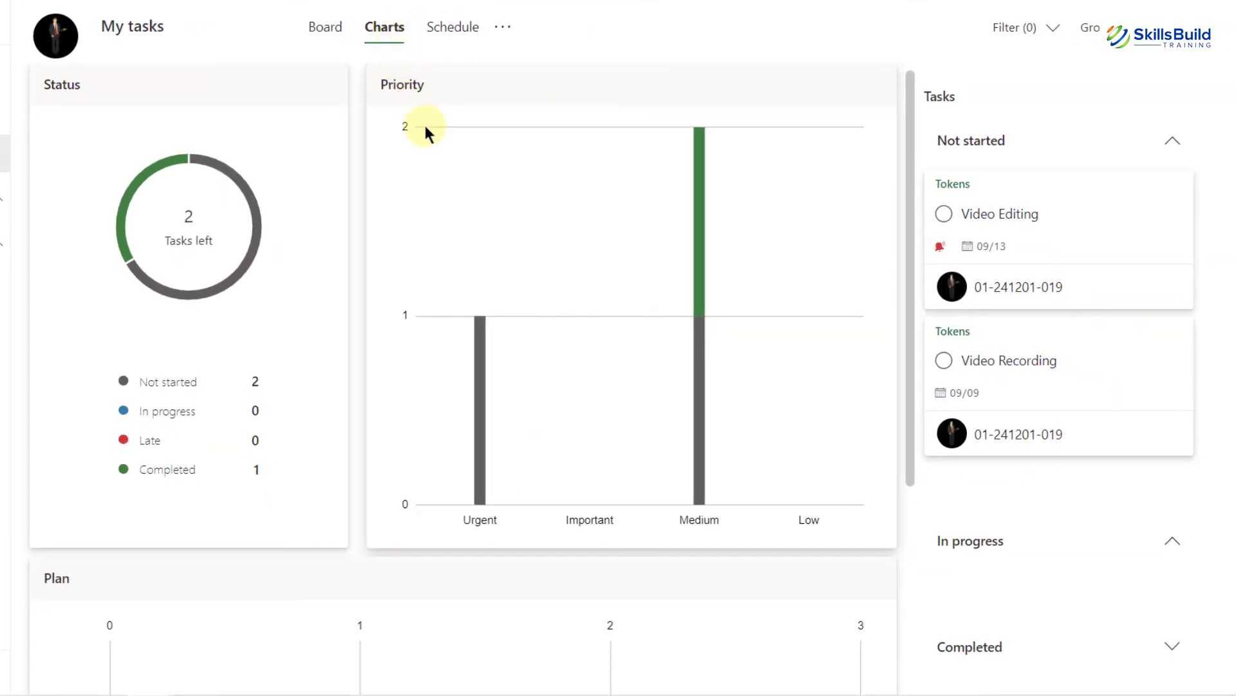
{"action": "scroll", "coordinate": [475, 251], "scroll_direction": "down", "scroll_amount": 5}
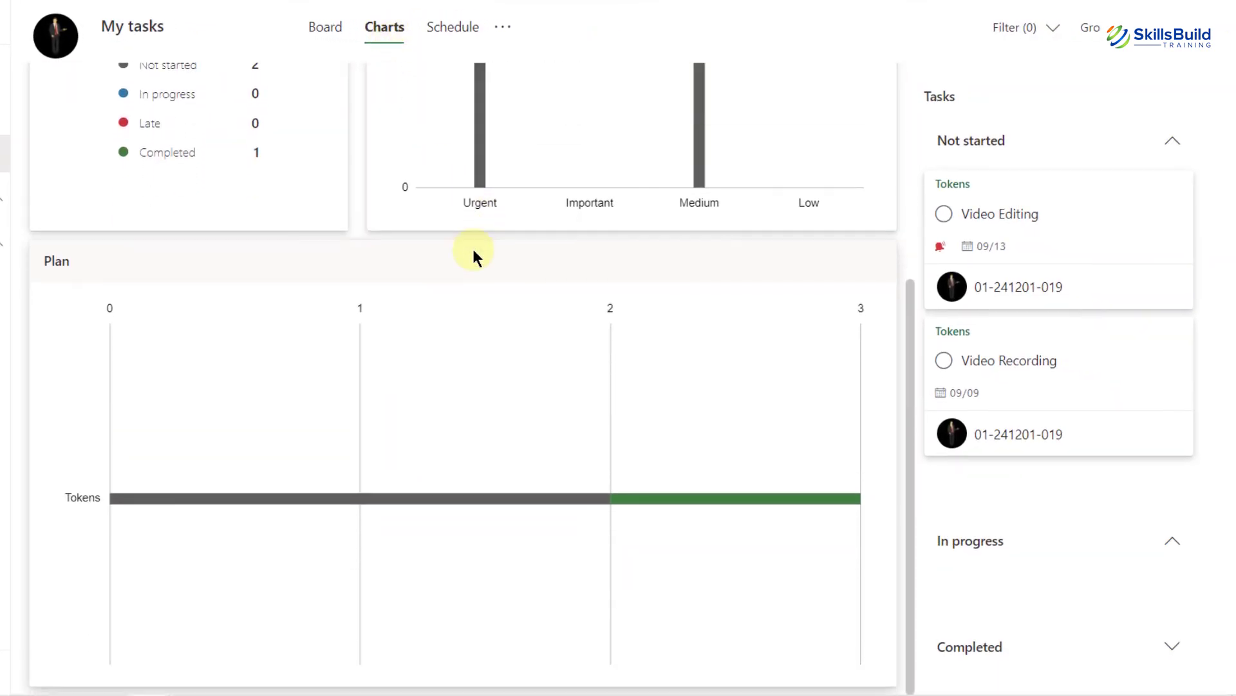
{"action": "scroll", "coordinate": [474, 254], "scroll_direction": "up", "scroll_amount": 5}
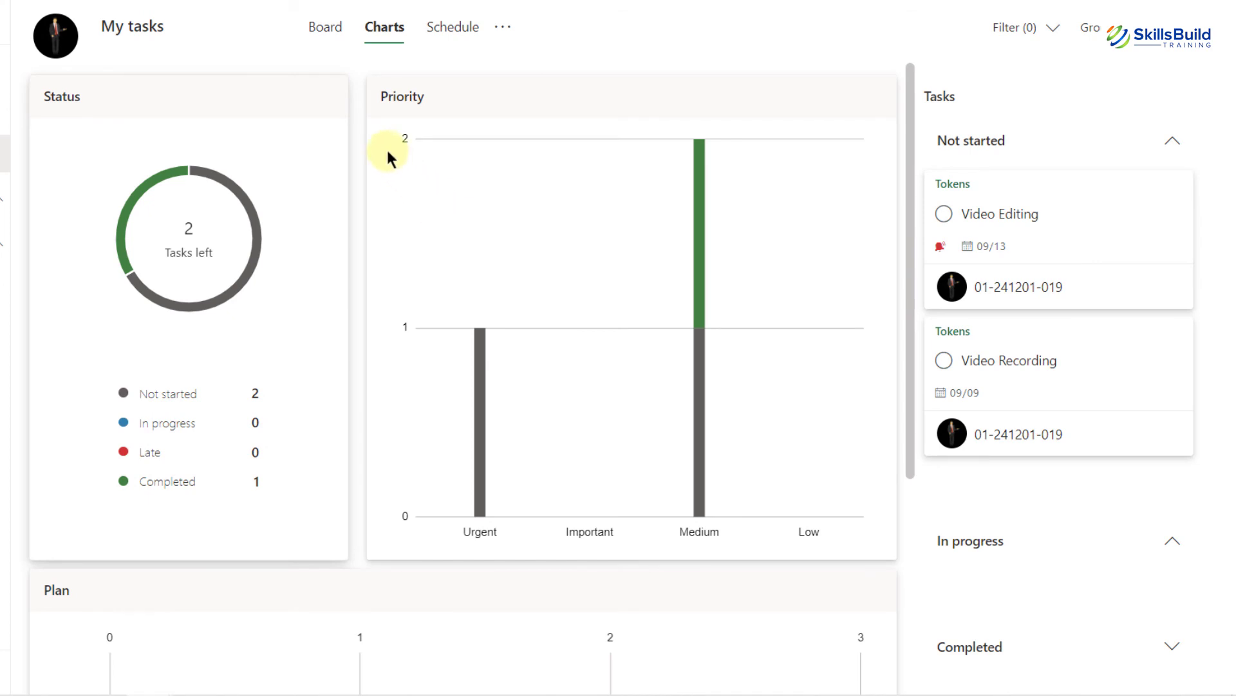
{"action": "scroll", "coordinate": [386, 152], "scroll_direction": "down", "scroll_amount": 5}
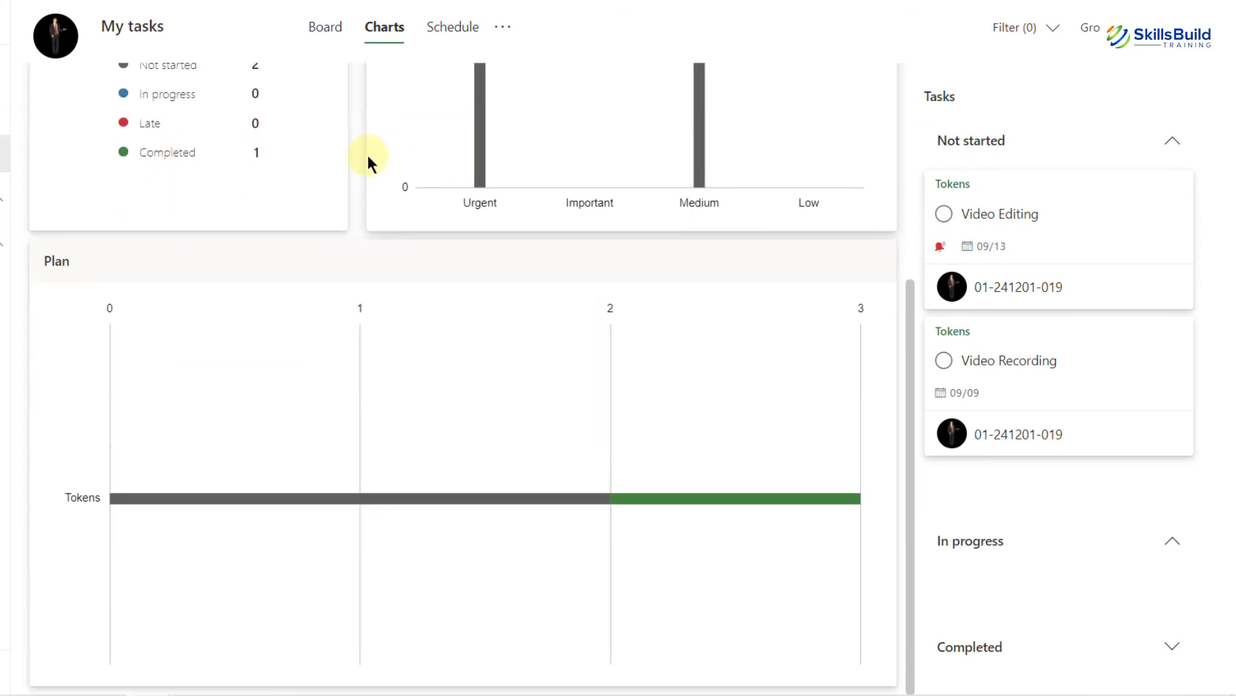
{"action": "scroll", "coordinate": [63, 276], "scroll_direction": "up", "scroll_amount": 5}
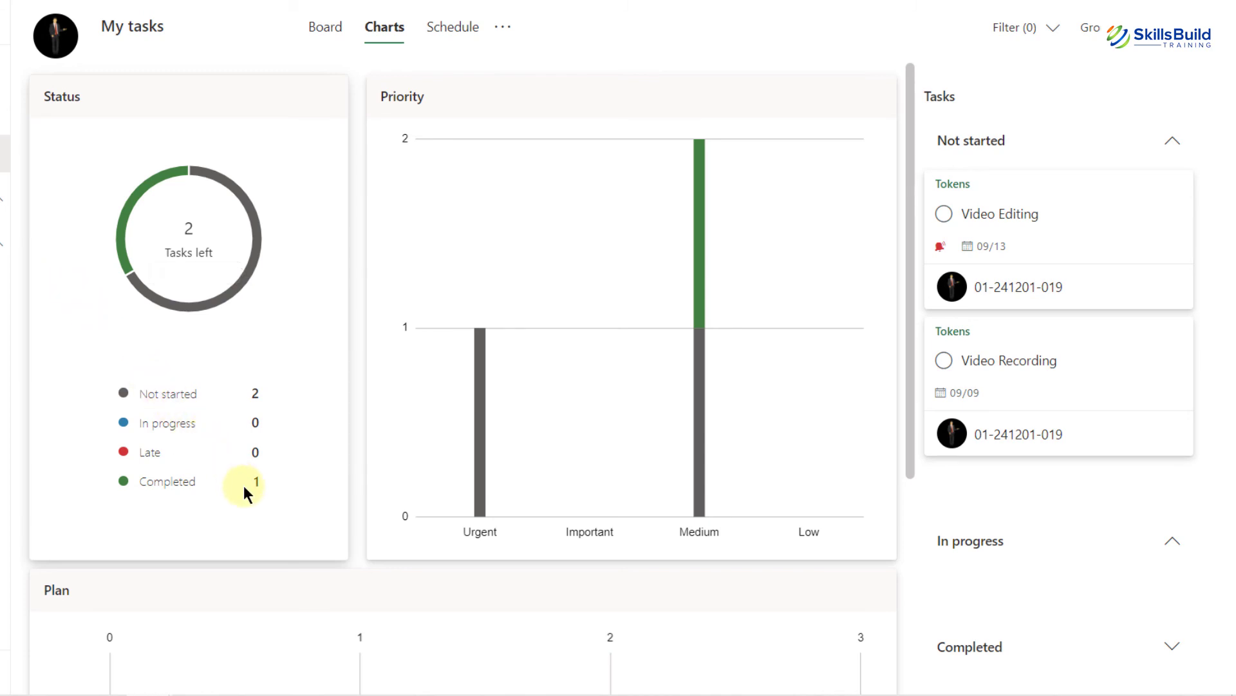
{"action": "double_click", "coordinate": [226, 476]}
{"action": "mouse_move", "coordinate": [228, 479]}
{"action": "left_mouse_down"}
{"action": "mouse_move", "coordinate": [125, 420]}
{"action": "mouse_move", "coordinate": [128, 392]}
{"action": "mouse_move", "coordinate": [251, 474]}
{"action": "left_mouse_up"}
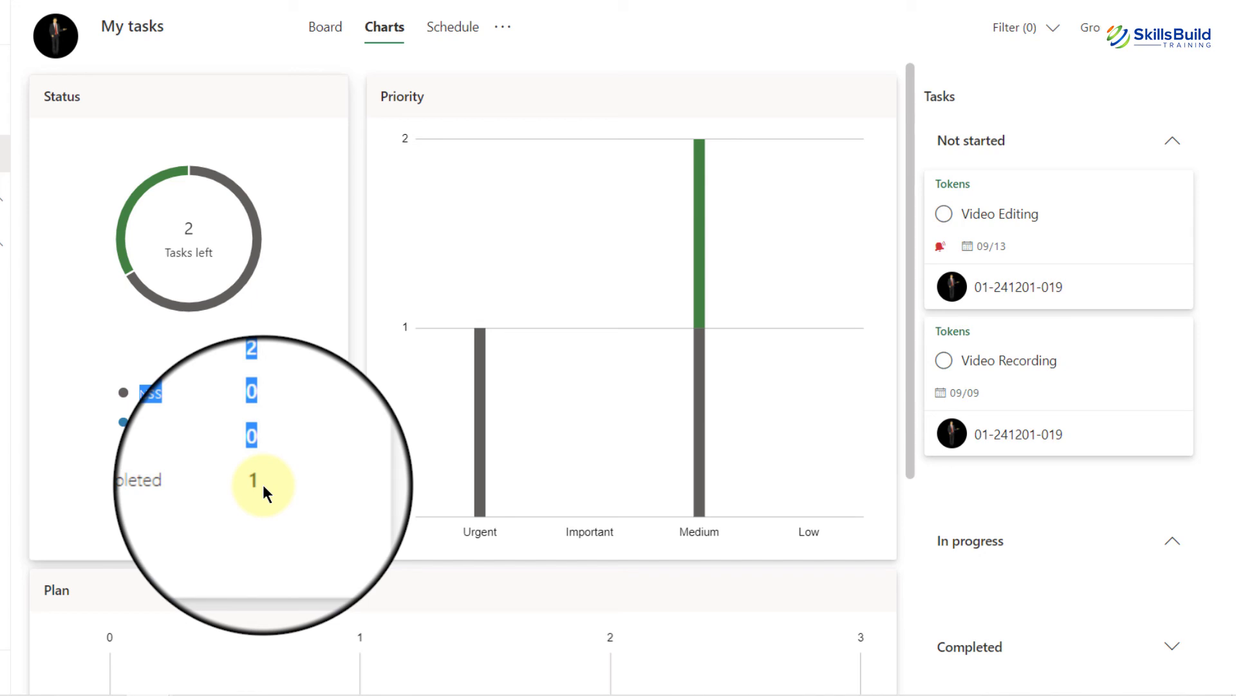
{"action": "left_click", "coordinate": [273, 388]}
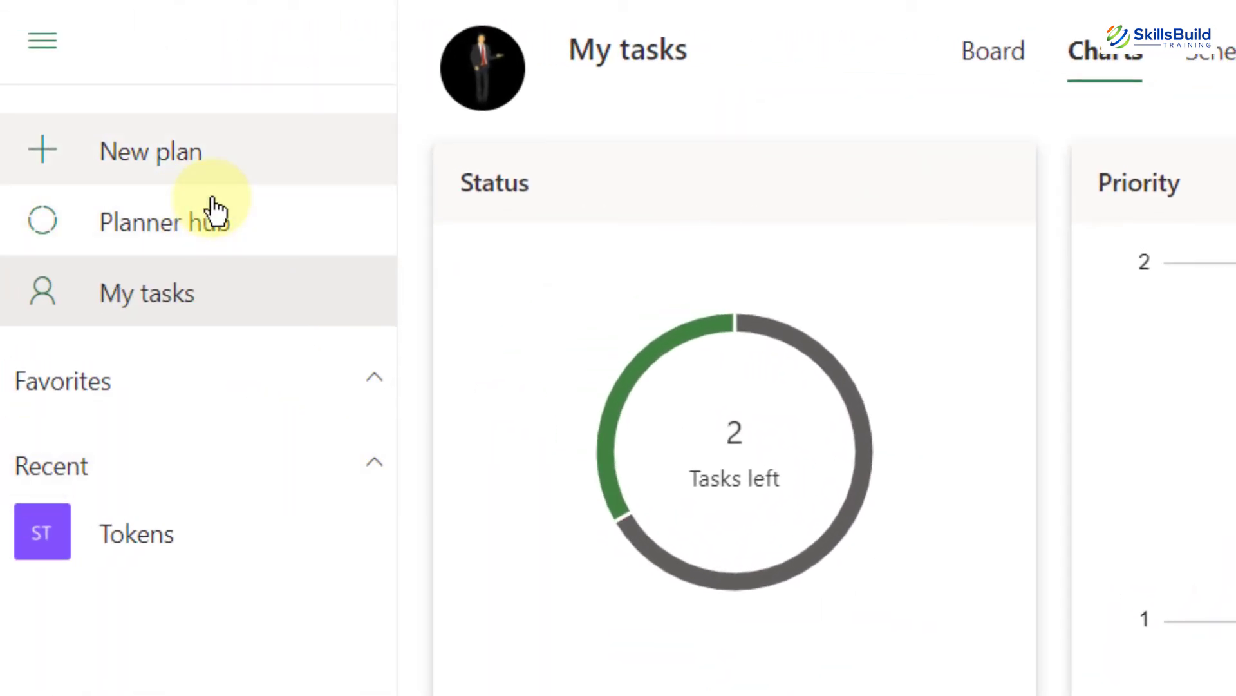
Step: Create a new plan named "SkilllsBuild 2" with its privacy set to Public
{"action": "left_click", "coordinate": [172, 161]}
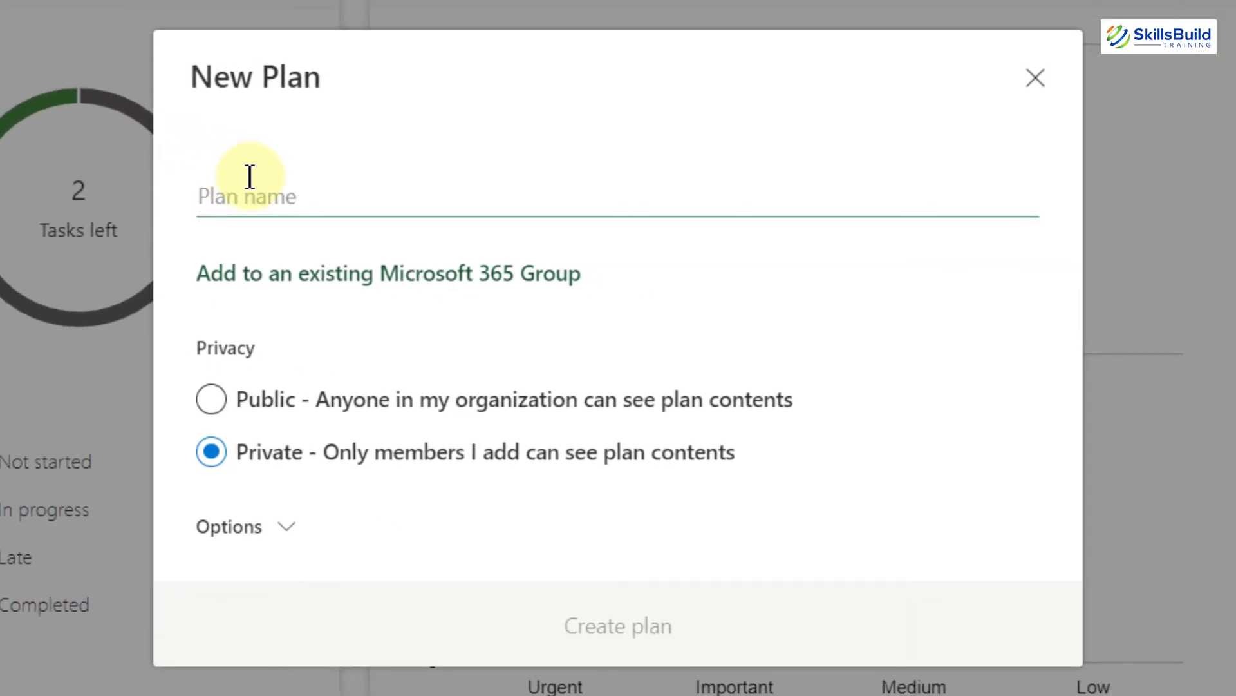
{"action": "type", "text": "SkilllsBui"}
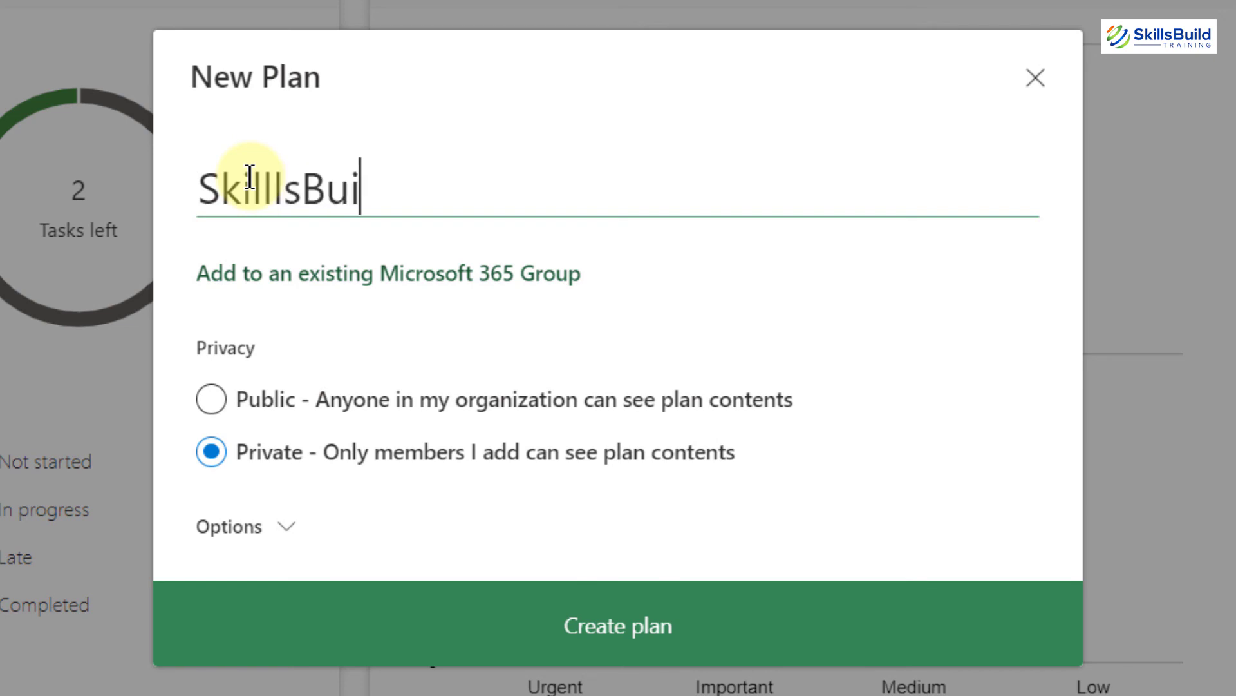
{"action": "type", "text": "ld 2"}
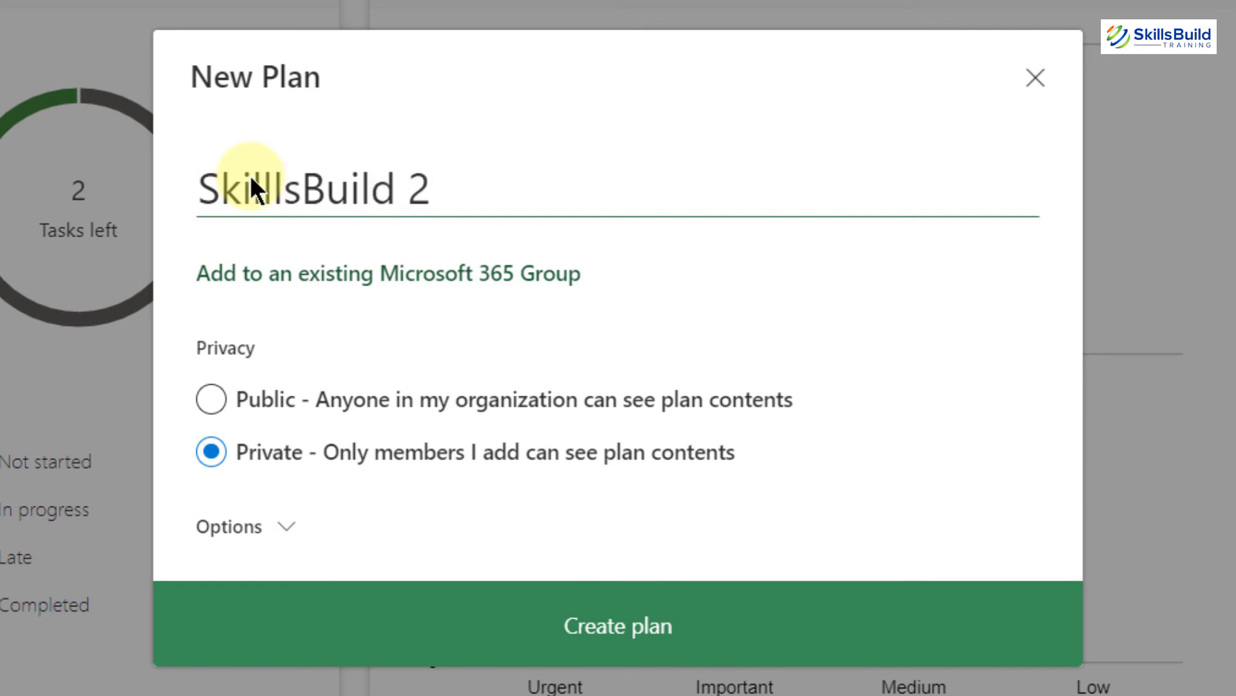
{"action": "left_click", "coordinate": [222, 407]}
{"action": "left_click", "coordinate": [611, 627]}
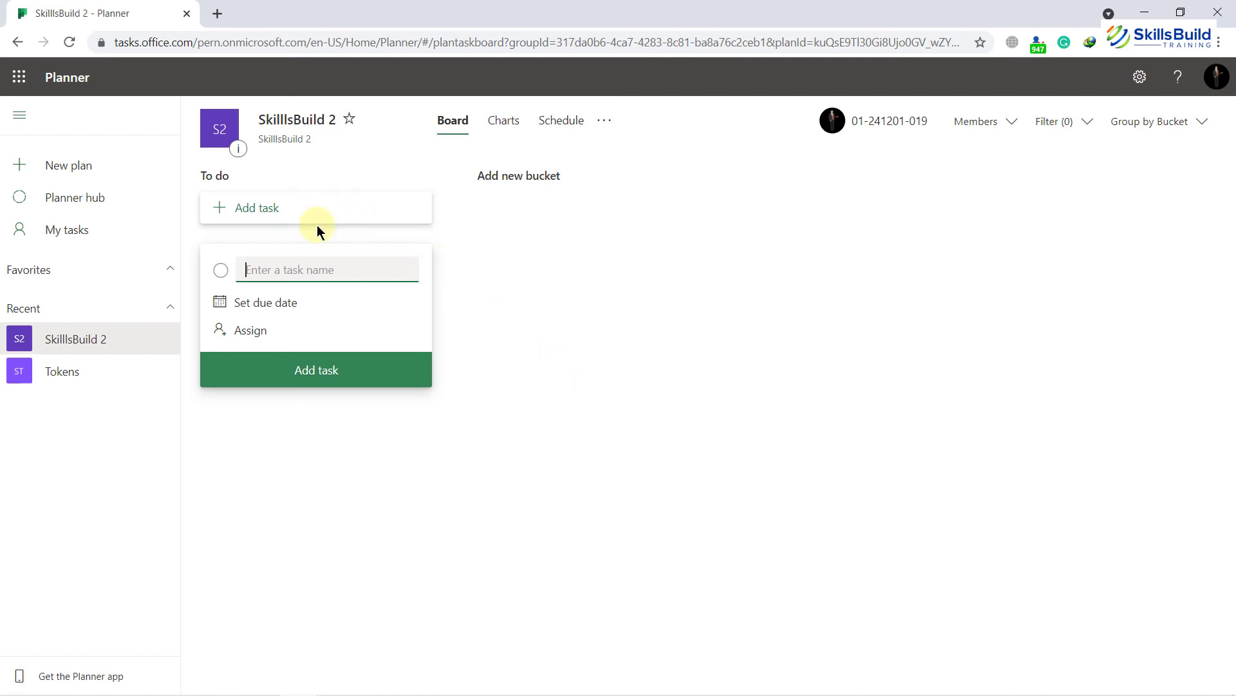
Step: Return to the Tokens plan and export it to Excel
{"action": "left_click", "coordinate": [76, 377]}
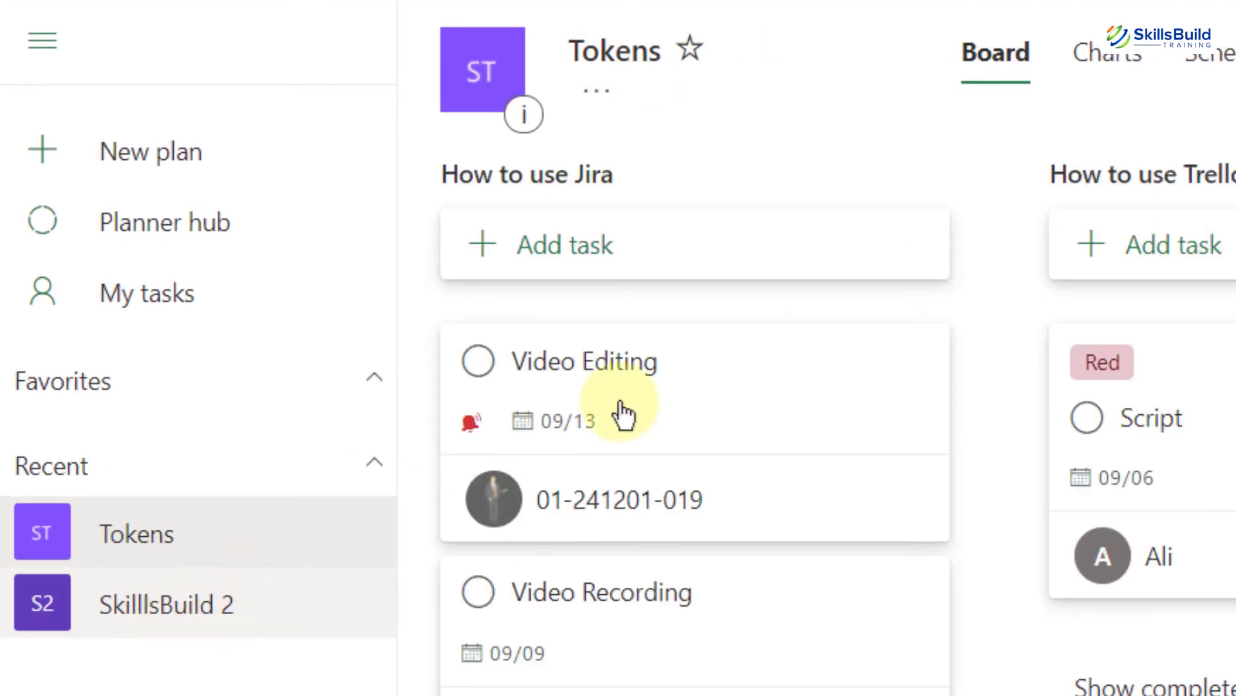
{"action": "left_click", "coordinate": [1159, 51]}
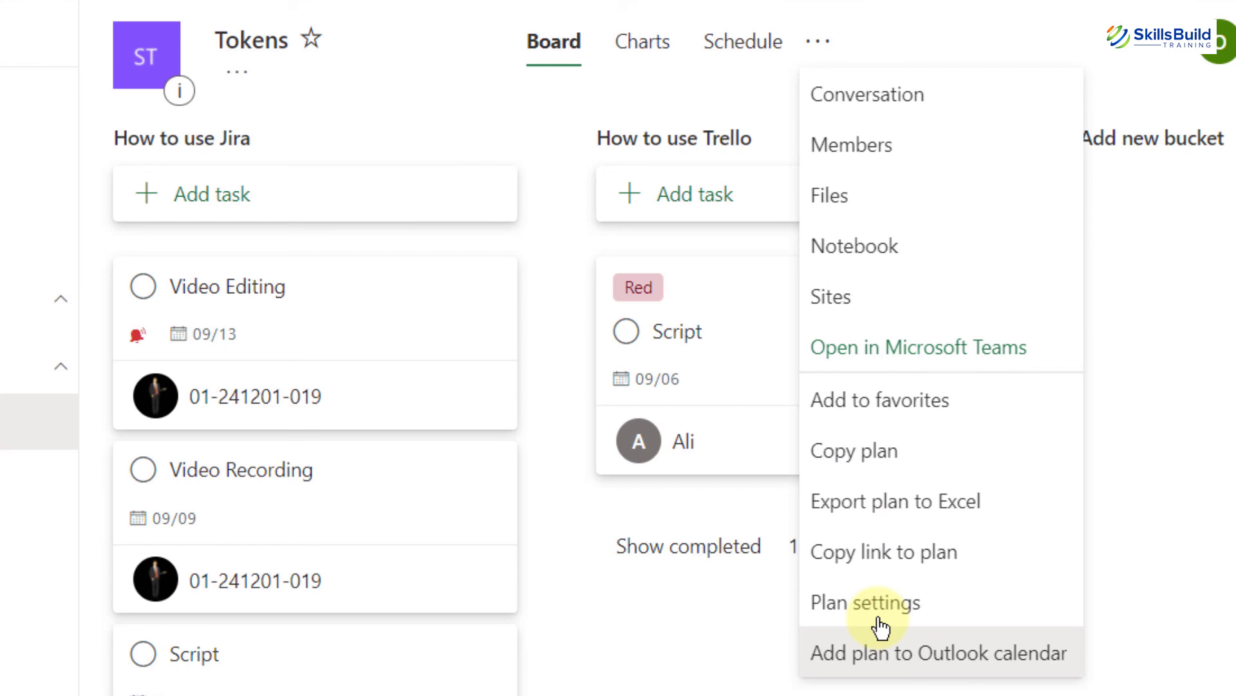
{"action": "left_click", "coordinate": [919, 514]}
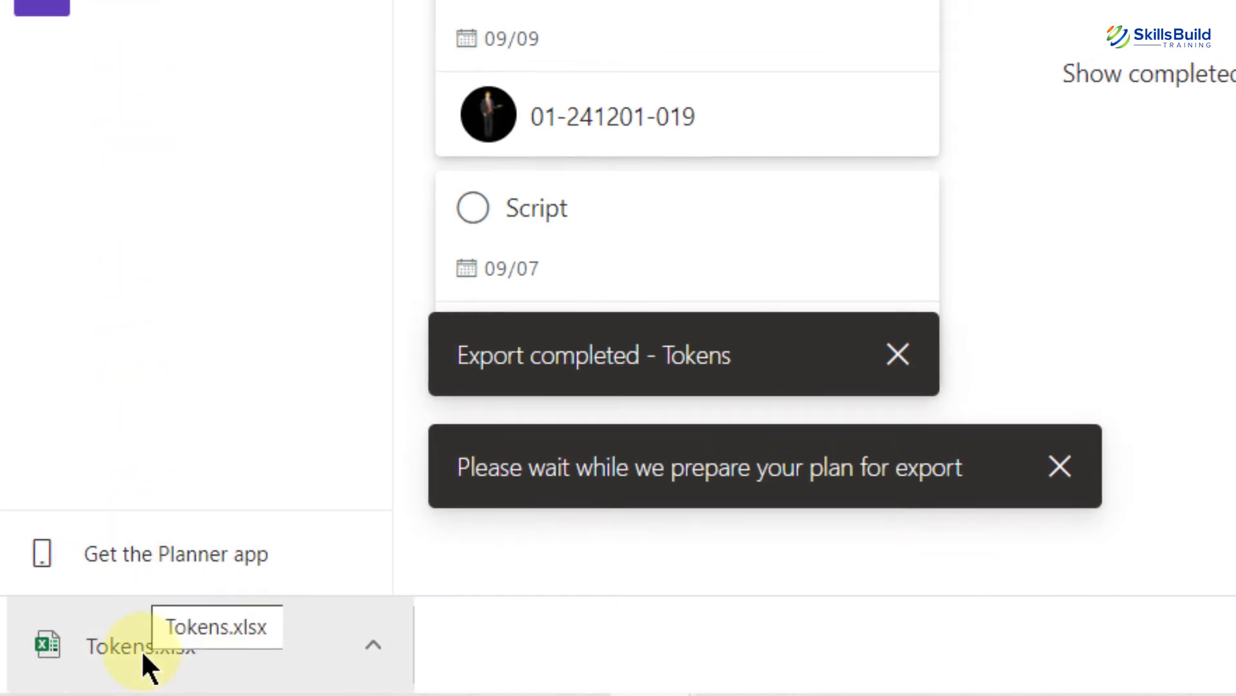
Step: Open the downloaded Tokens.xlsx in Excel and look over the exported task columns
{"action": "left_click", "coordinate": [143, 656]}
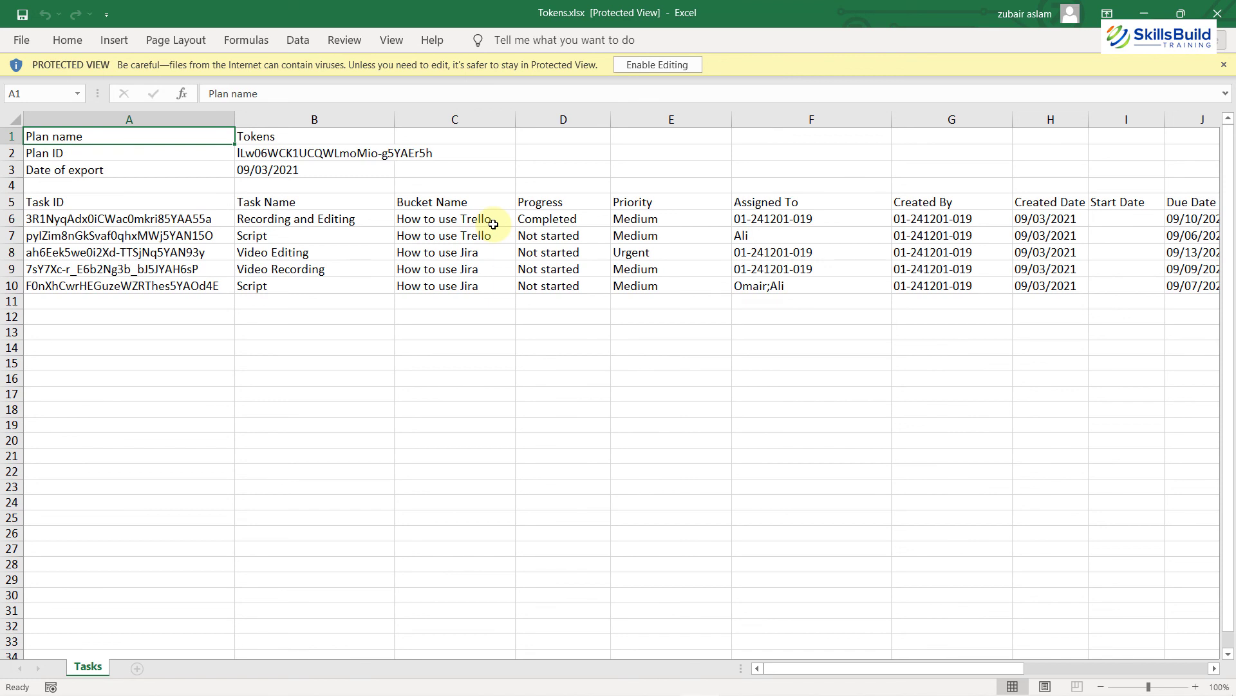
{"action": "left_click_drag", "start_coordinate": [824, 668], "coordinate": [796, 674]}
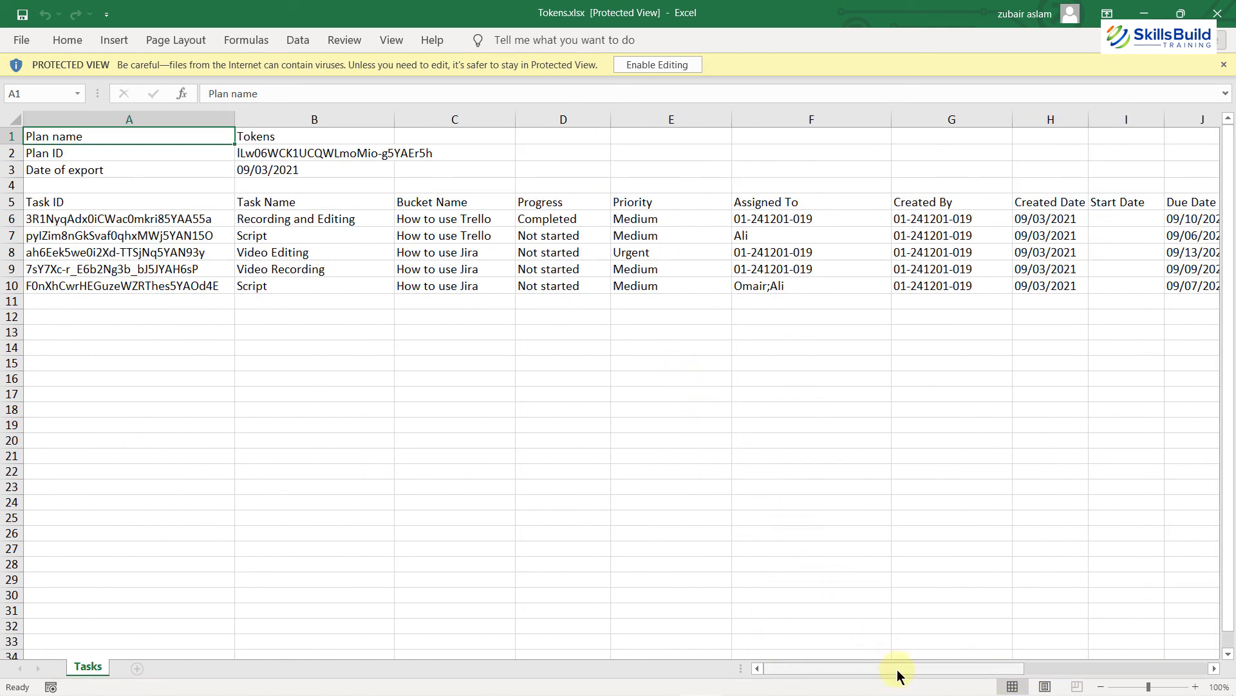
{"action": "left_click_drag", "start_coordinate": [900, 676], "coordinate": [939, 673]}
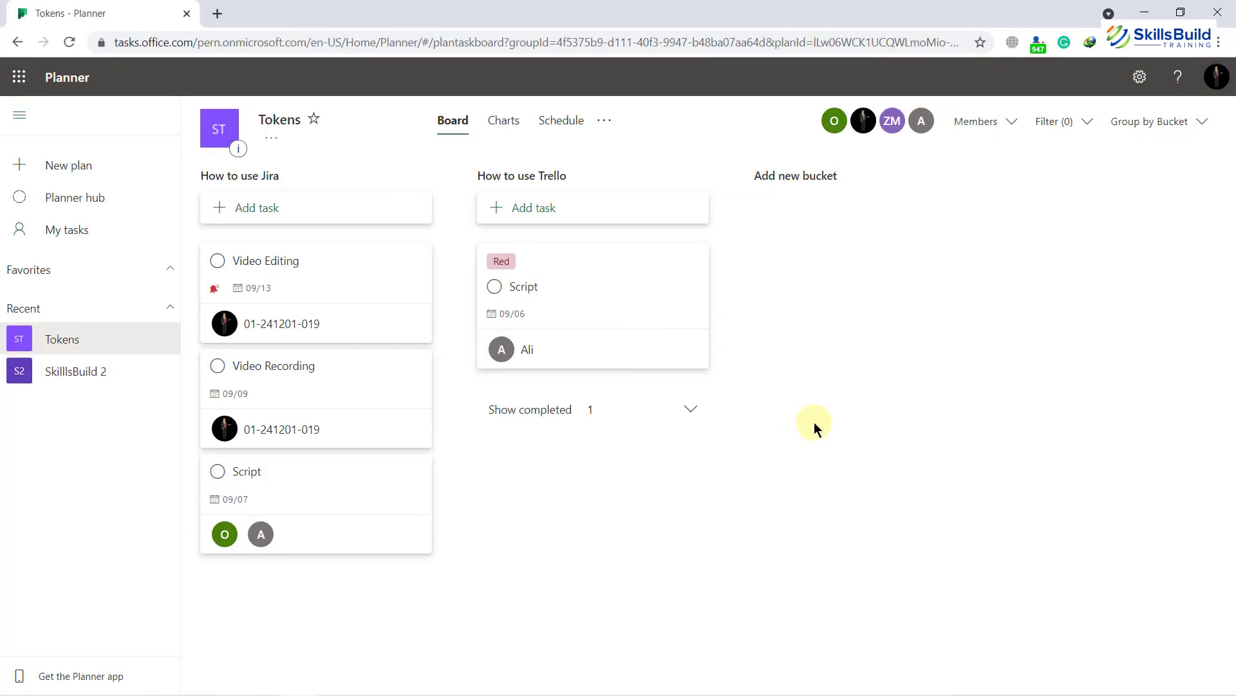